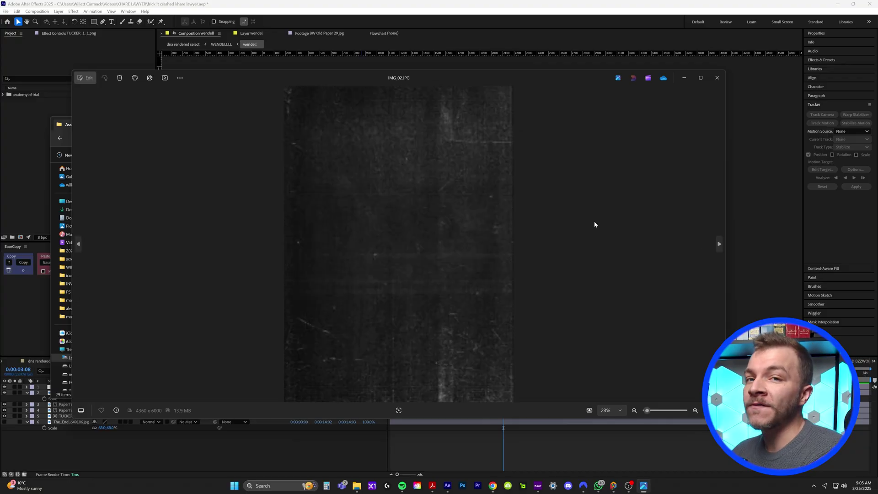
# Step: Step through the Assets paper textures in Photos, reopening IMG_01.JPG and advancing to IMG_03.JPG
pyautogui.press('Right')
pyautogui.press('Right')
pyautogui.press('Right')
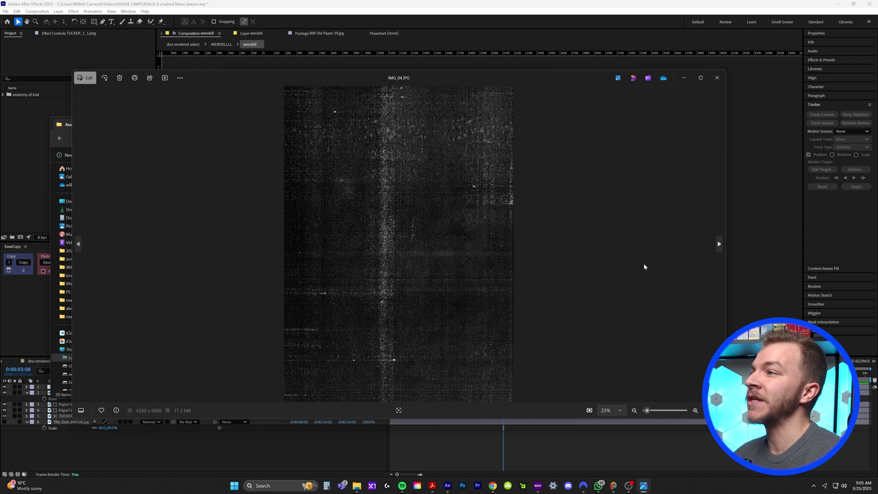
pyautogui.press('Right')
pyautogui.press('Right')
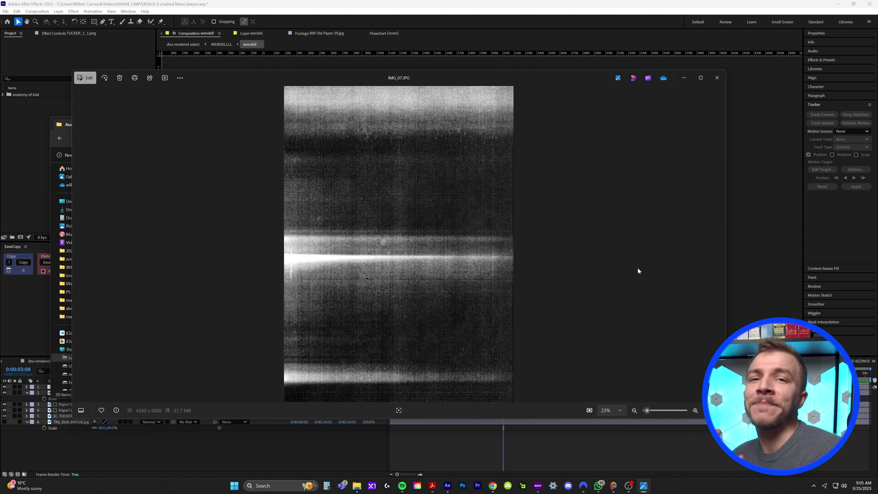
pyautogui.press('Right')
pyautogui.press('Escape')
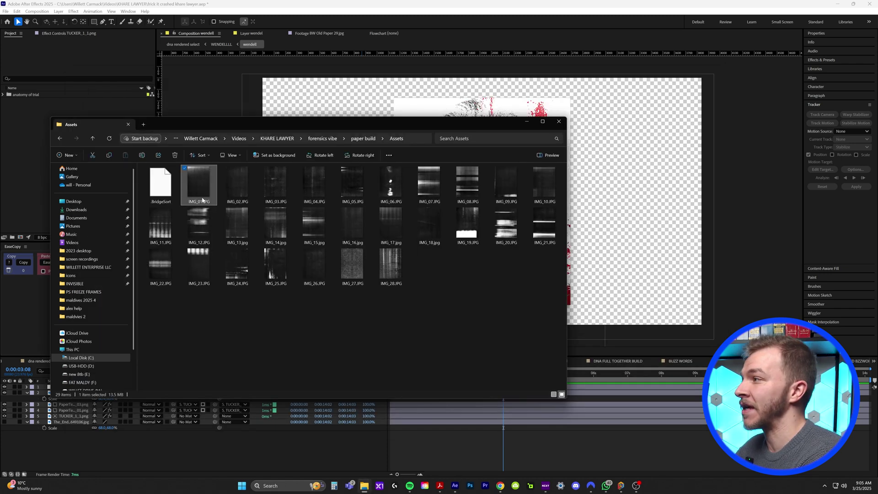
pyautogui.doubleClick(198, 186)
pyautogui.press('Right')
pyautogui.press('Right')
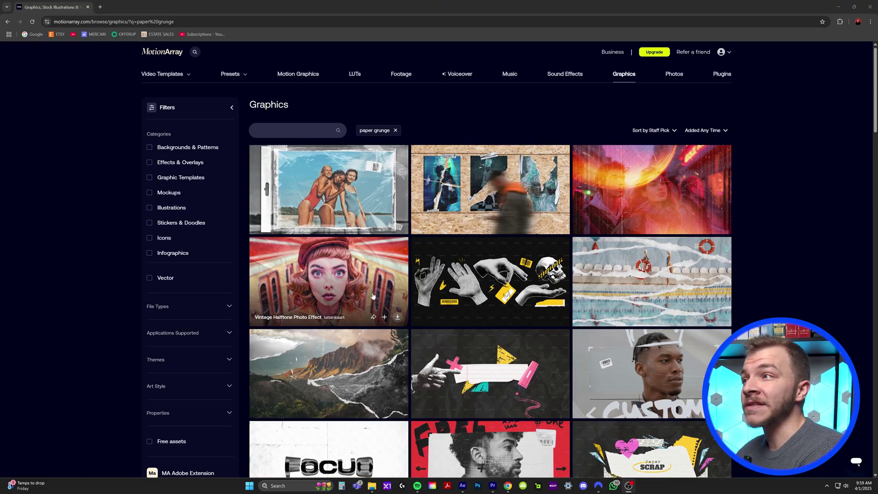
# Step: Open the 4 Vintage Grunge Paper Textures item from the paper grunge Graphics results and scroll its page
pyautogui.scroll(-8, 378, 191)
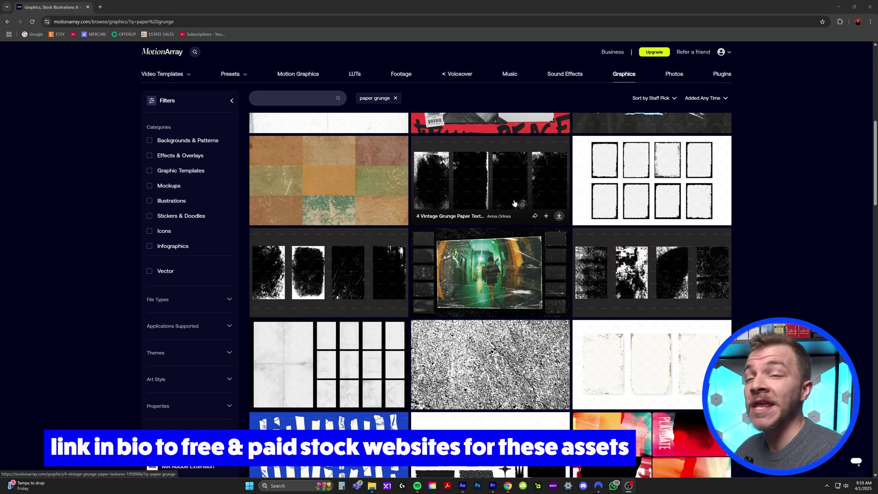
pyautogui.click(512, 203)
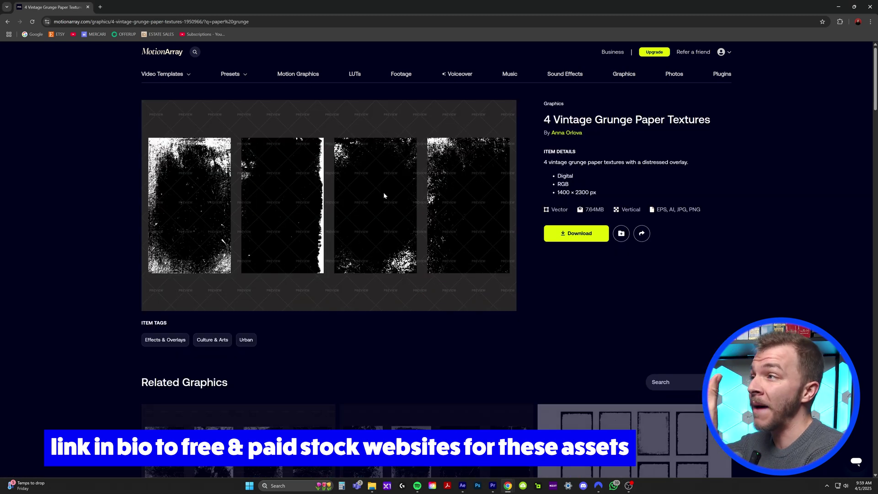
pyautogui.scroll(-4, 353, 186)
pyautogui.scroll(-8, 352, 185)
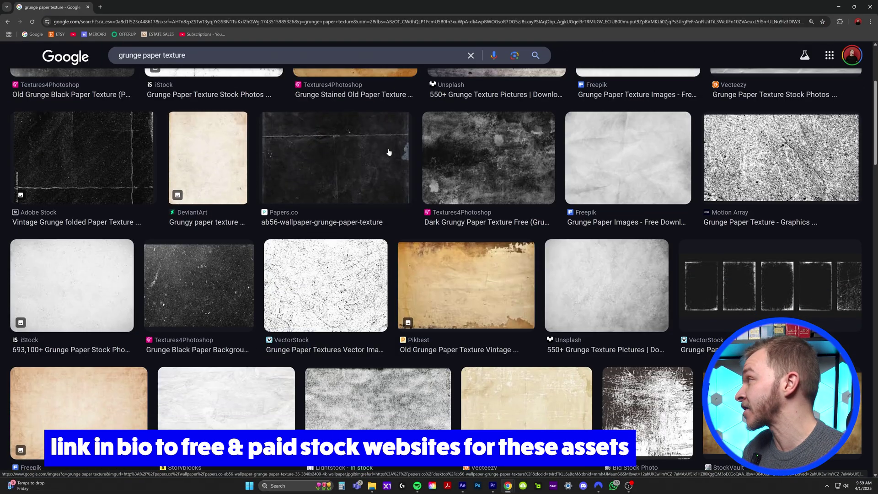
# Step: Scroll through grunge paper texture image results on Google Images, Pexels and Pngtree
pyautogui.scroll(-3, 325, 240)
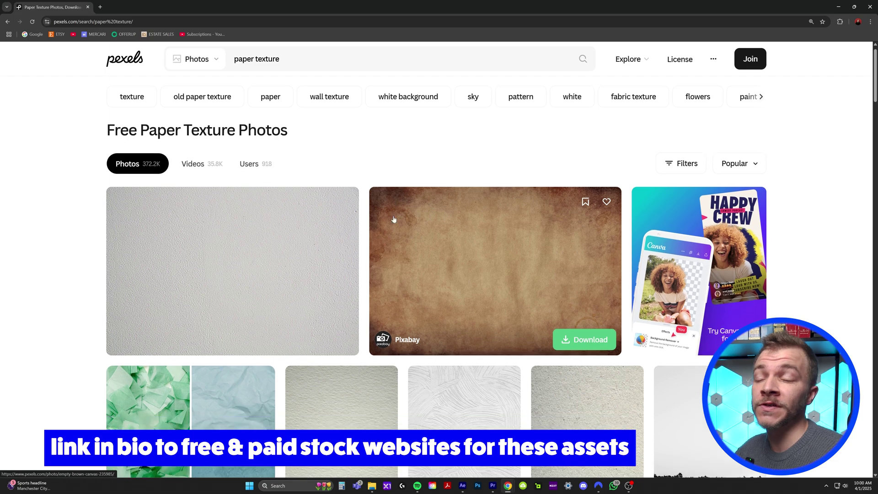
pyautogui.scroll(-10, 393, 219)
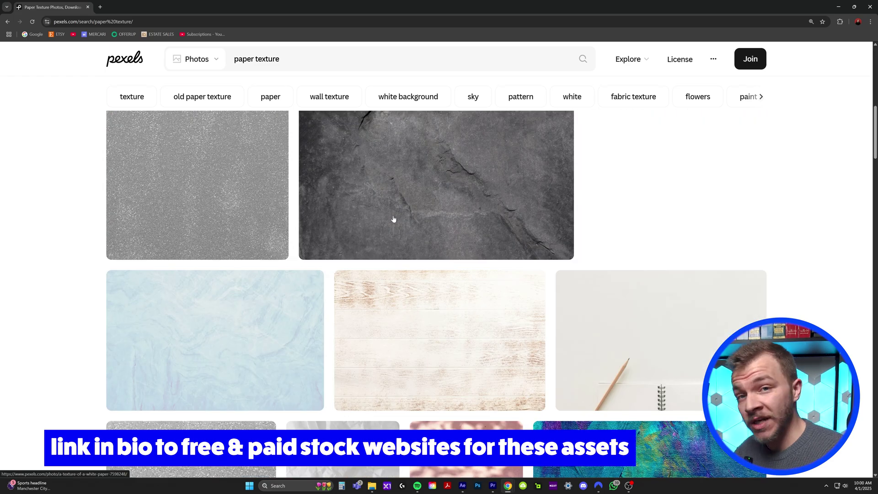
pyautogui.scroll(-15, 394, 219)
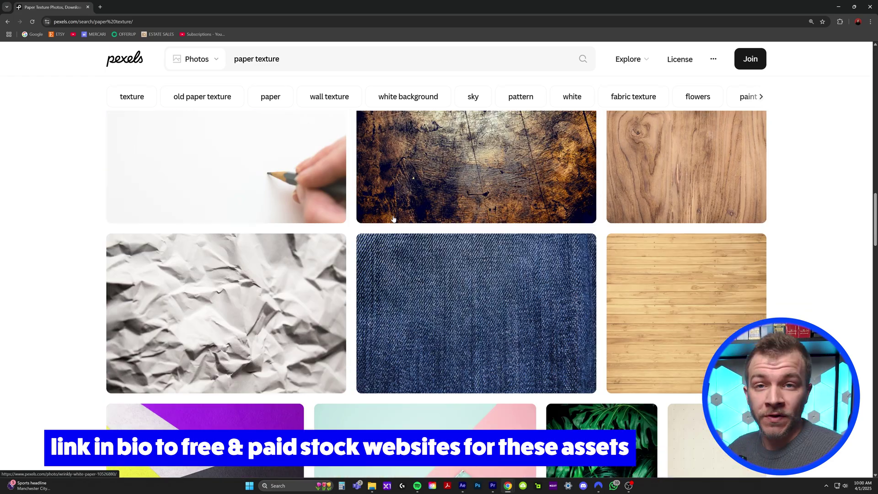
pyautogui.scroll(-4, 394, 219)
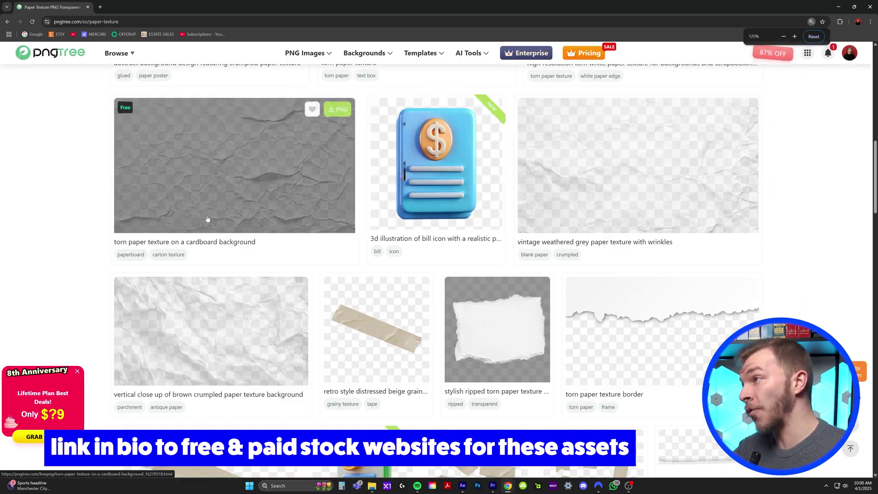
pyautogui.scroll(-3, 246, 218)
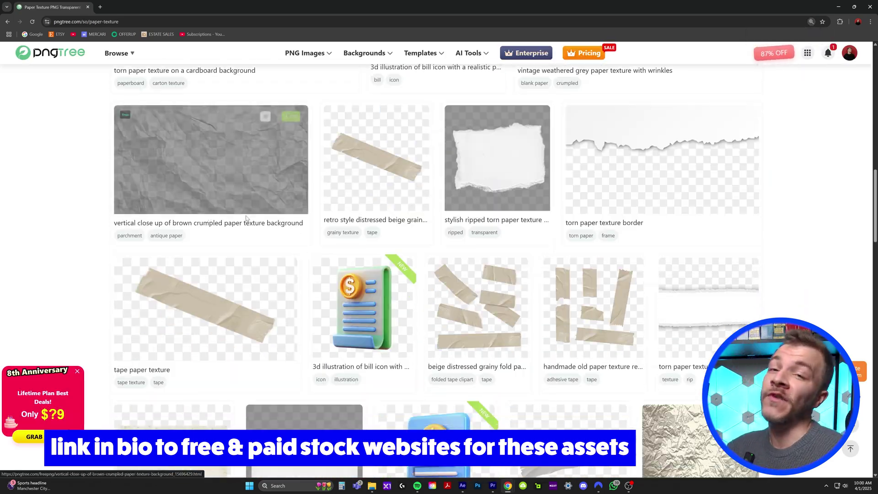
pyautogui.scroll(-3, 247, 219)
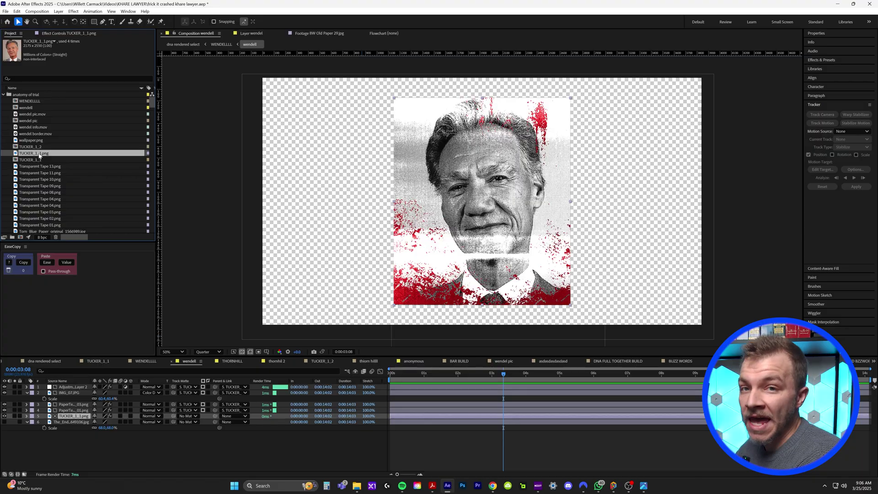
# Step: Preview TUCKER_1_1.png and build the new composition TUCKER_1_3 from it
pyautogui.doubleClick(40, 154)
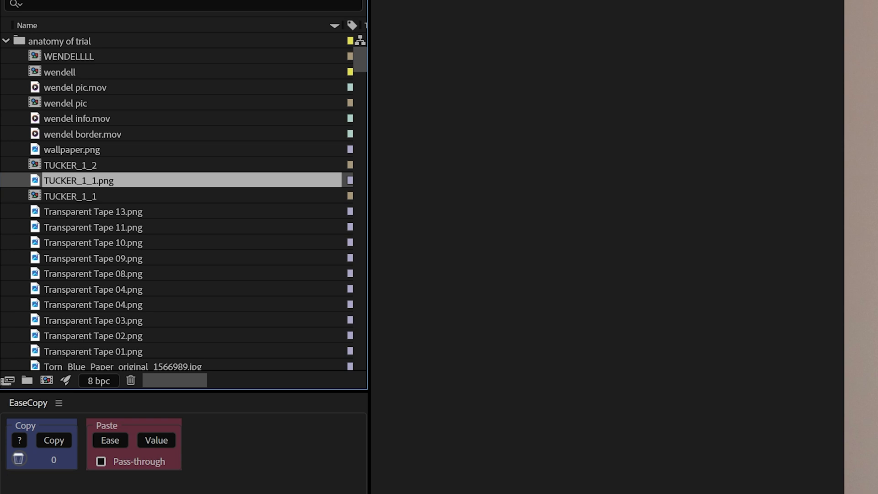
pyautogui.moveTo(92, 178); pyautogui.dragTo(101, 185)
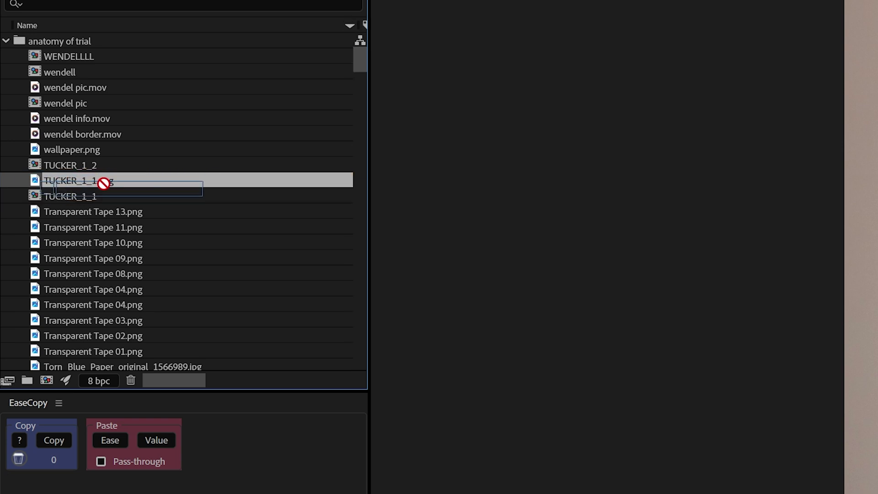
pyautogui.moveTo(49, 376); pyautogui.dragTo(46, 379)
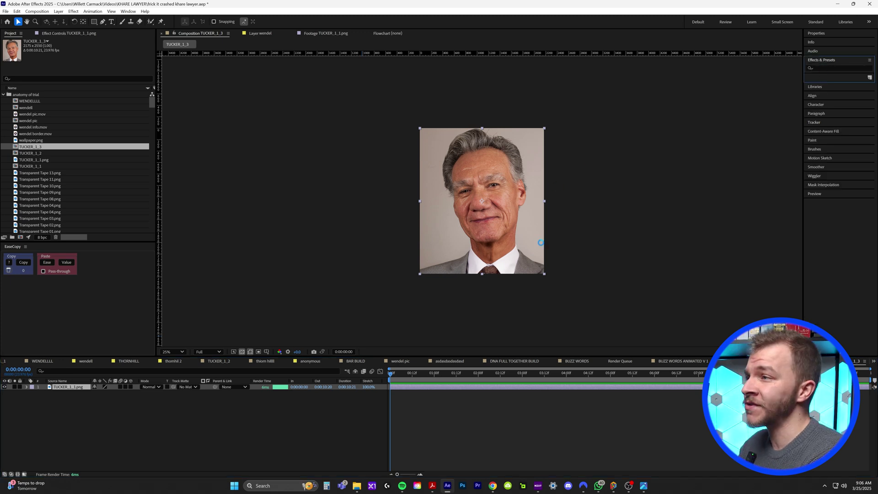
# Step: Zoom the comp view to 50% and apply Hue/Saturation to make the portrait black and white
pyautogui.press('.')
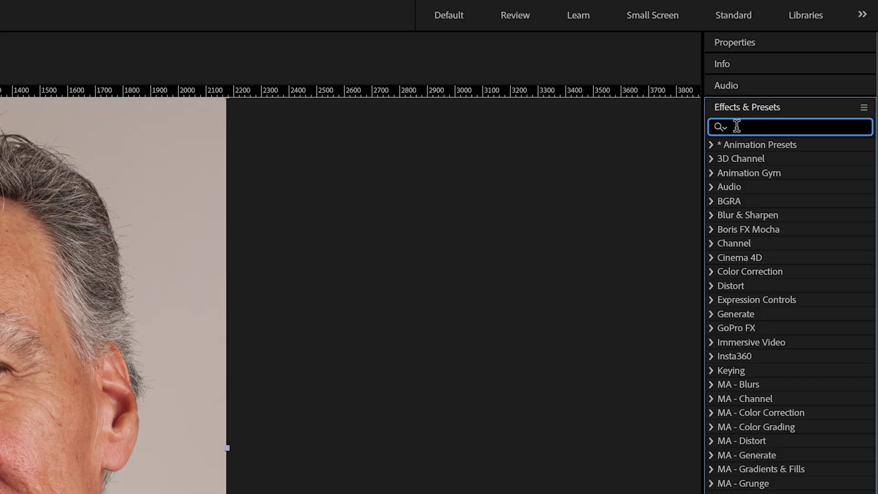
pyautogui.write('hue')
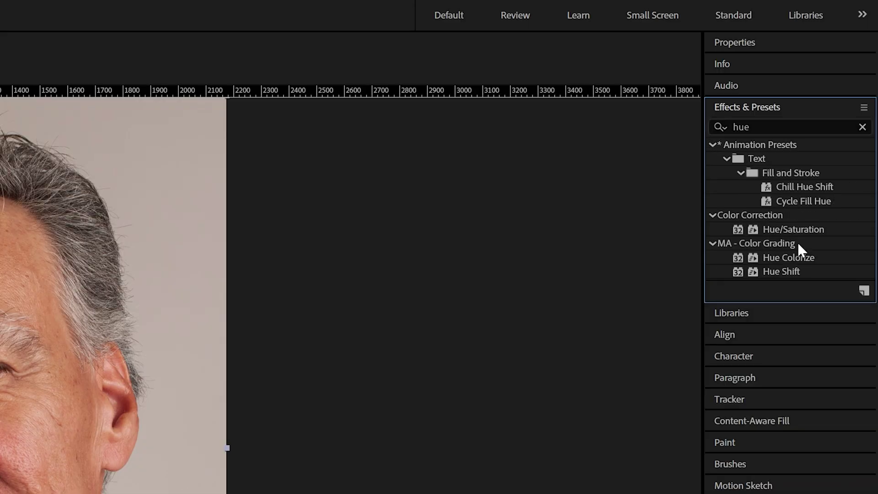
pyautogui.moveTo(803, 234); pyautogui.dragTo(137, 274)
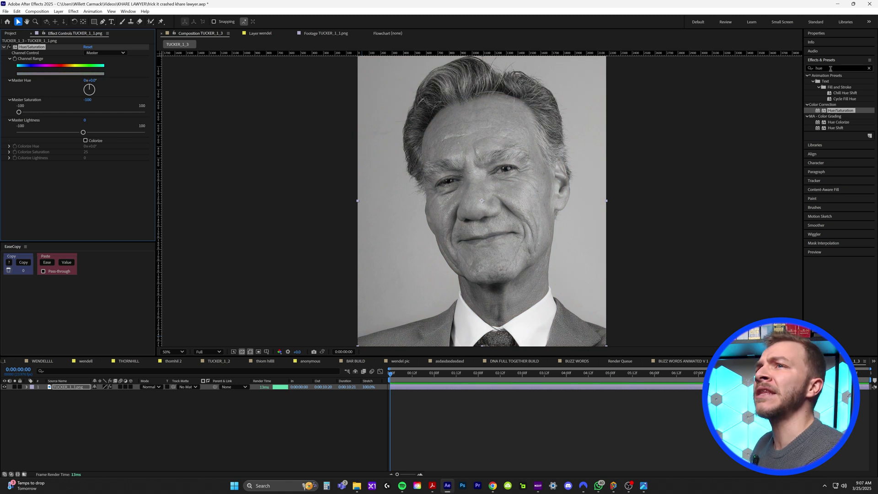
# Step: Add Lumetri Color to the portrait and raise its Creative Sharpen to 100
pyautogui.click(831, 69)
pyautogui.write('lume')
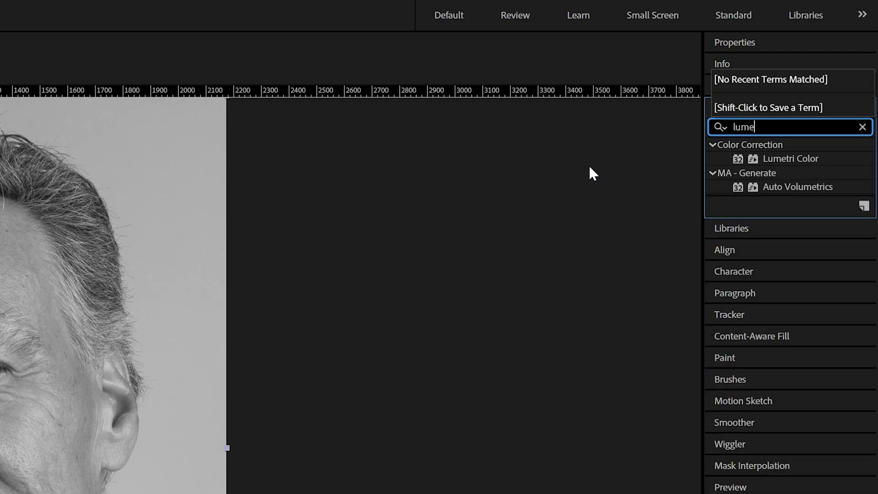
pyautogui.moveTo(741, 156); pyautogui.dragTo(475, 388)
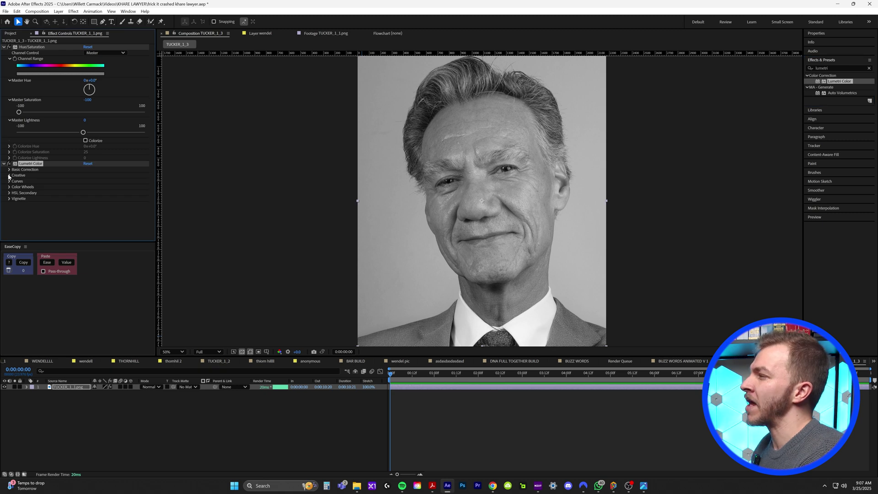
pyautogui.click(9, 176)
pyautogui.scroll(-1, 58, 216)
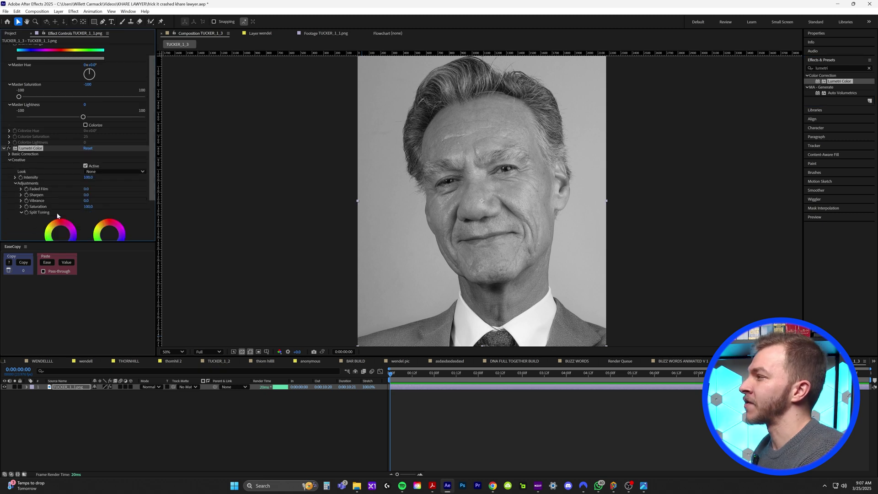
pyautogui.moveTo(86, 195); pyautogui.dragTo(133, 195)
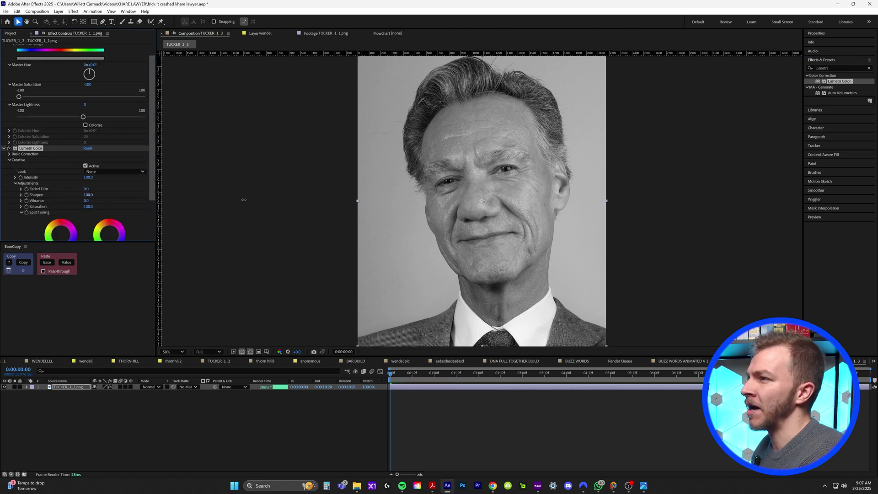
pyautogui.press('.')
pyautogui.press('.')
pyautogui.scroll(-4, 447, 130)
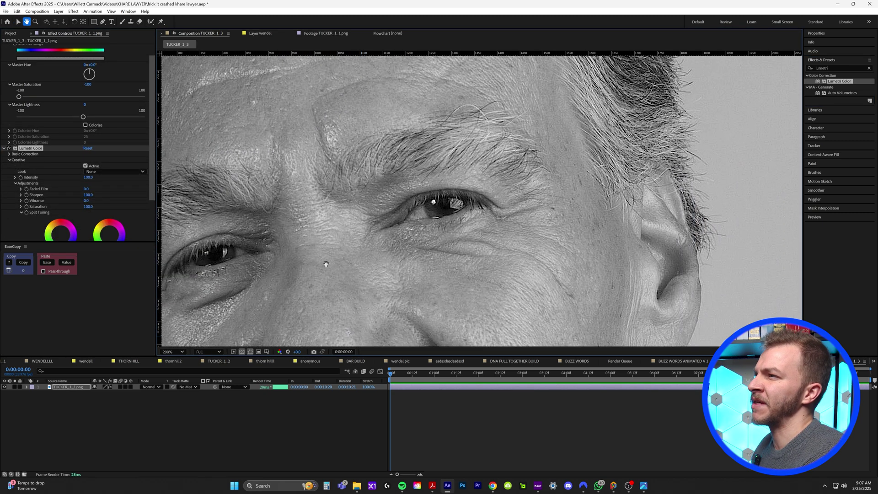
pyautogui.scroll(-1, 503, 242)
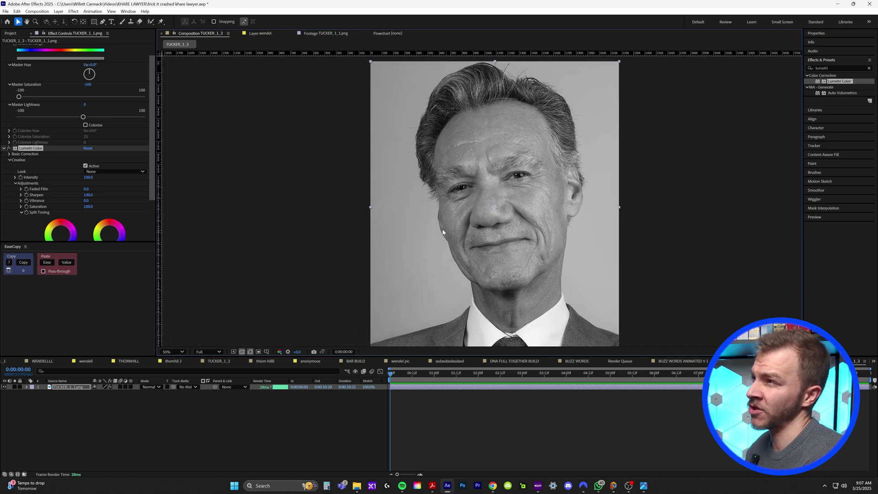
# Step: Preview the streaked IMG_07.JPG texture from the Assets folder and add it to the composition
pyautogui.moveTo(356, 486)
pyautogui.click(393, 448)
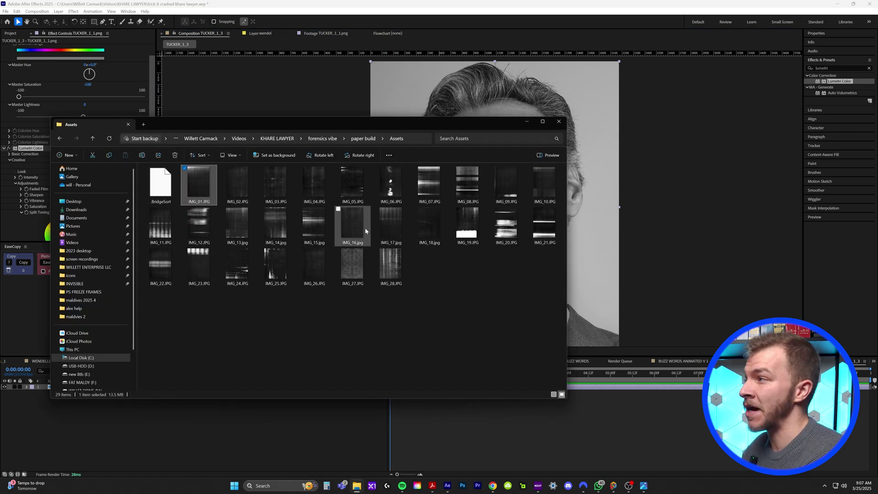
pyautogui.doubleClick(428, 192)
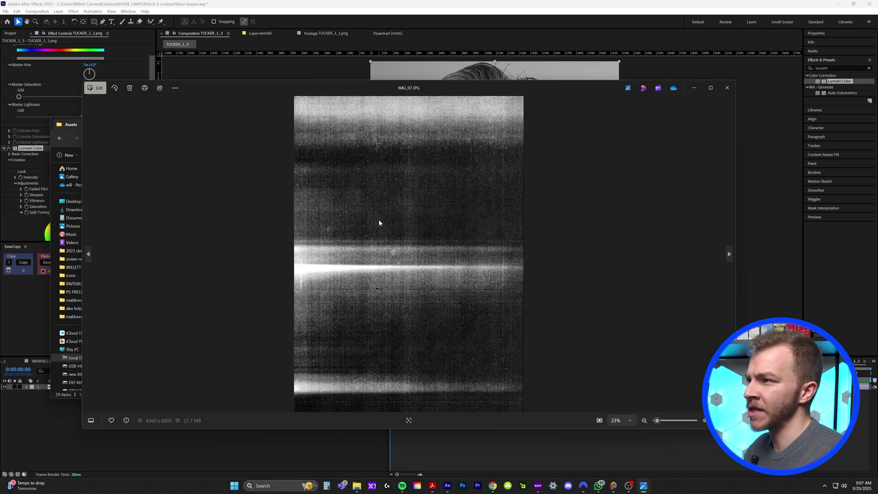
pyautogui.moveTo(409, 253); pyautogui.dragTo(64, 395)
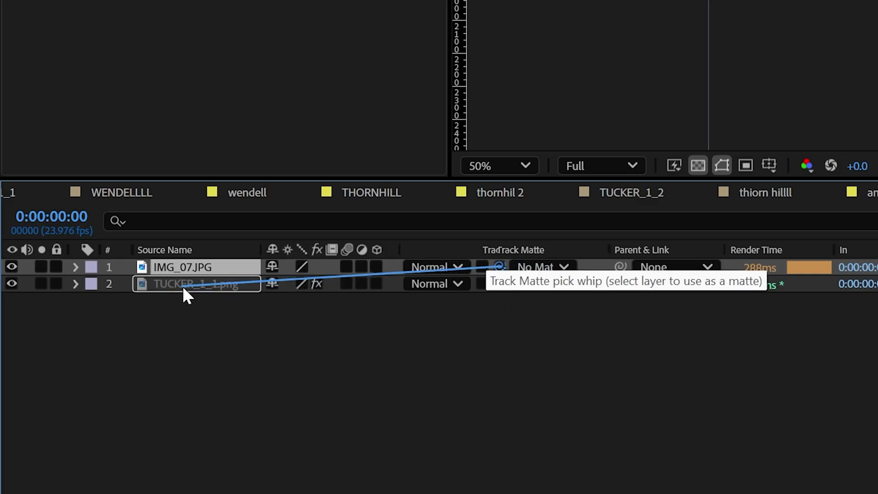
# Step: Matte IMG_07 to the portrait layer, scale the portrait to 69%, and reposition the texture
pyautogui.moveTo(182, 286); pyautogui.dragTo(183, 287)
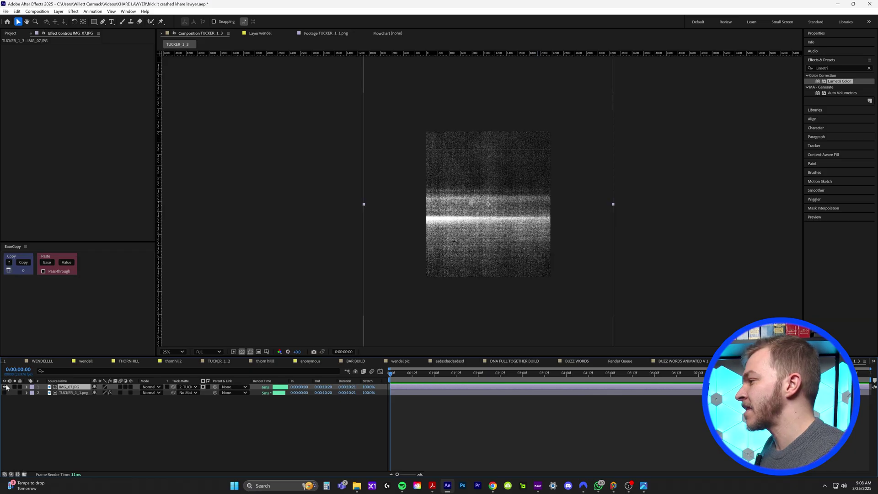
pyautogui.moveTo(6, 387); pyautogui.dragTo(5, 393)
pyautogui.click(74, 392)
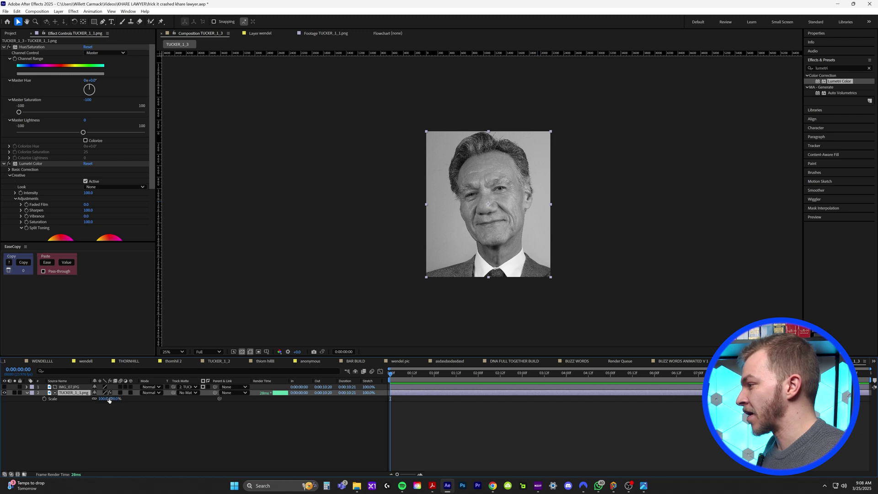
pyautogui.moveTo(101, 399); pyautogui.dragTo(87, 399)
pyautogui.press('.')
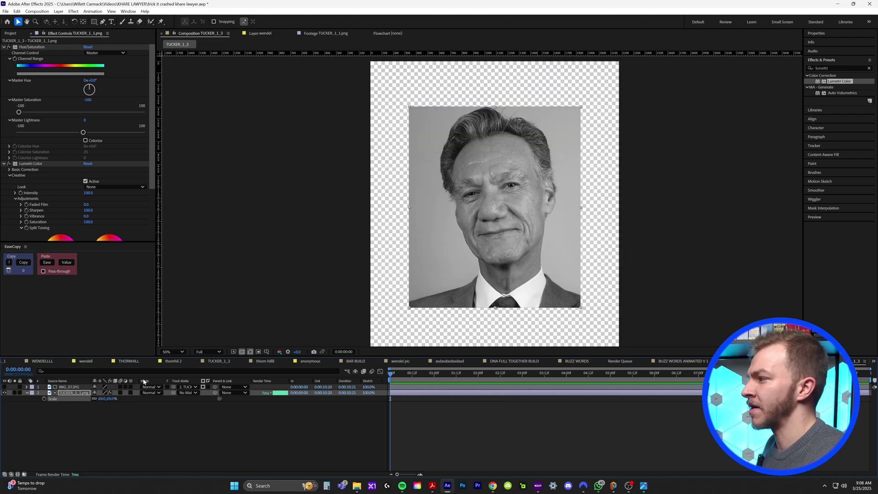
pyautogui.click(560, 231)
pyautogui.moveTo(559, 231); pyautogui.dragTo(582, 169)
# Step: Try Screen and Lighten blends on the IMG_07 texture while repositioning it, then settle on Color Dodge
pyautogui.click(149, 388)
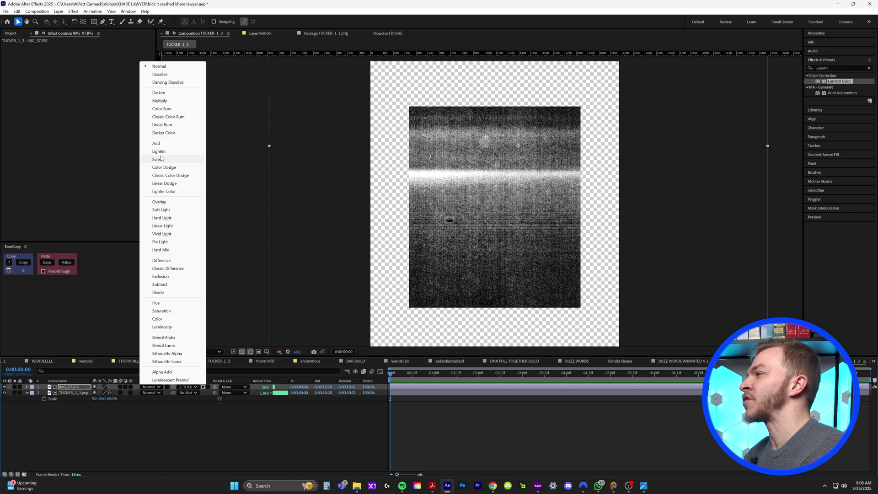
pyautogui.click(161, 159)
pyautogui.moveTo(540, 188); pyautogui.dragTo(518, 198)
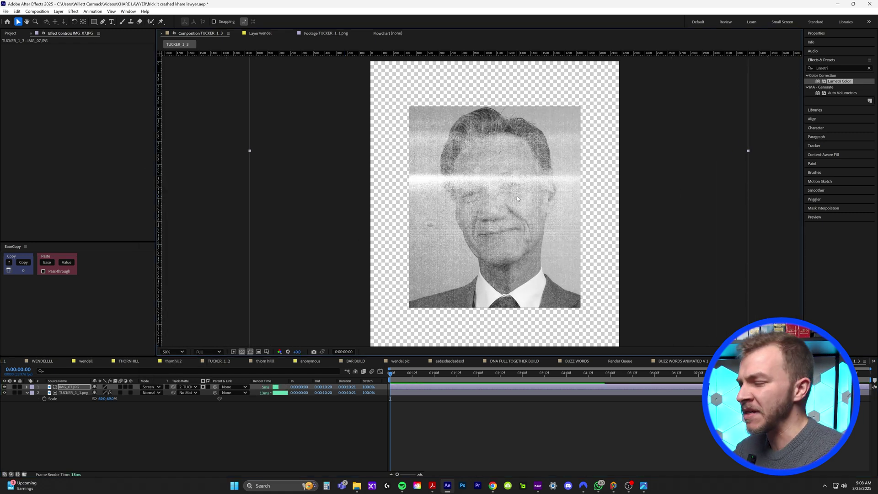
pyautogui.click(151, 386)
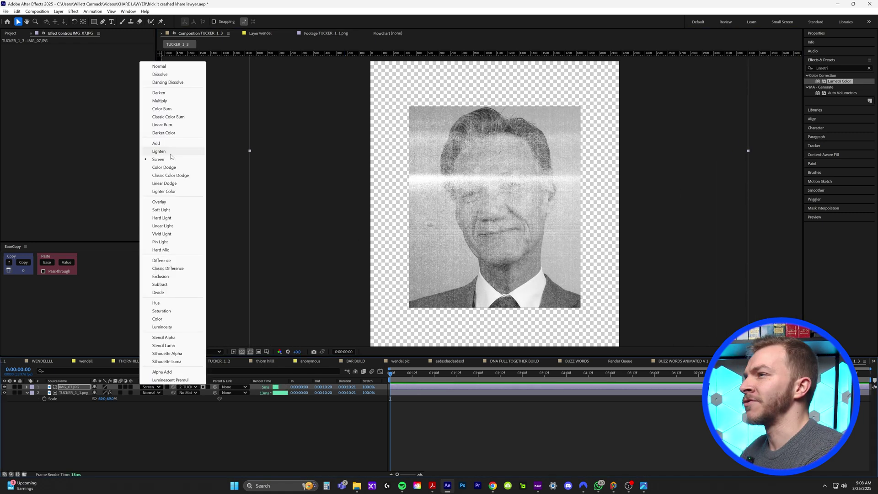
pyautogui.click(161, 151)
pyautogui.moveTo(538, 232); pyautogui.dragTo(563, 249)
pyautogui.click(156, 388)
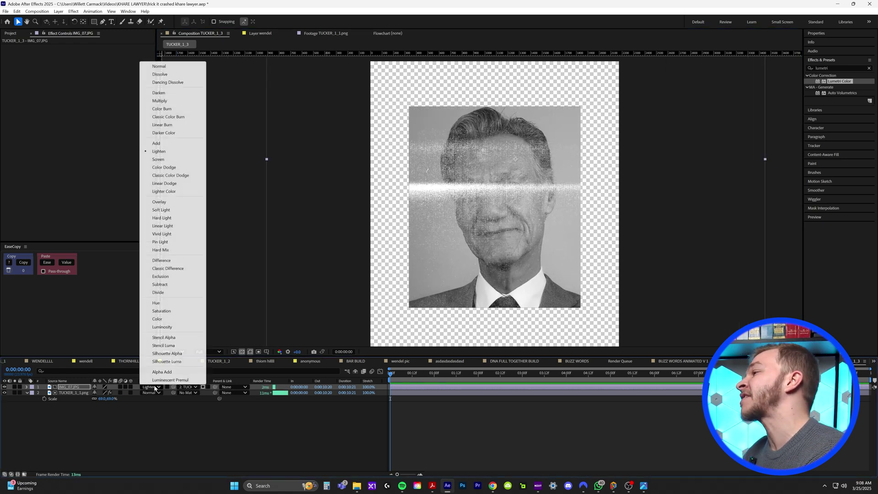
pyautogui.click(173, 168)
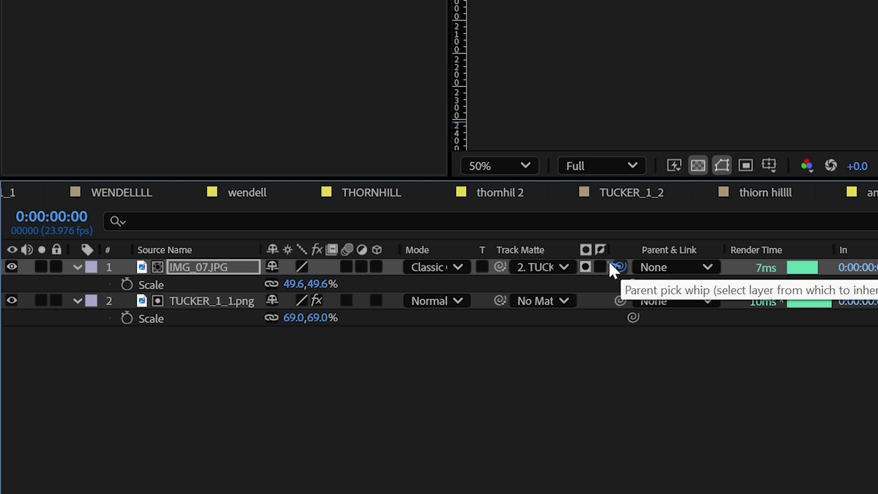
# Step: Parent IMG_07.JPG to the portrait layer, try scaling the portrait to 54%, then undo the resize
pyautogui.moveTo(265, 266); pyautogui.dragTo(220, 298)
pyautogui.moveTo(302, 317); pyautogui.dragTo(321, 330)
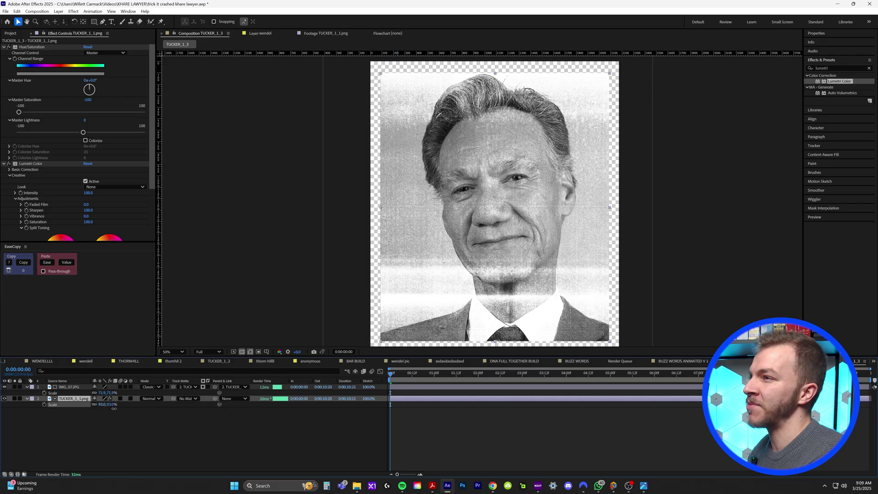
pyautogui.moveTo(114, 408); pyautogui.dragTo(96, 409)
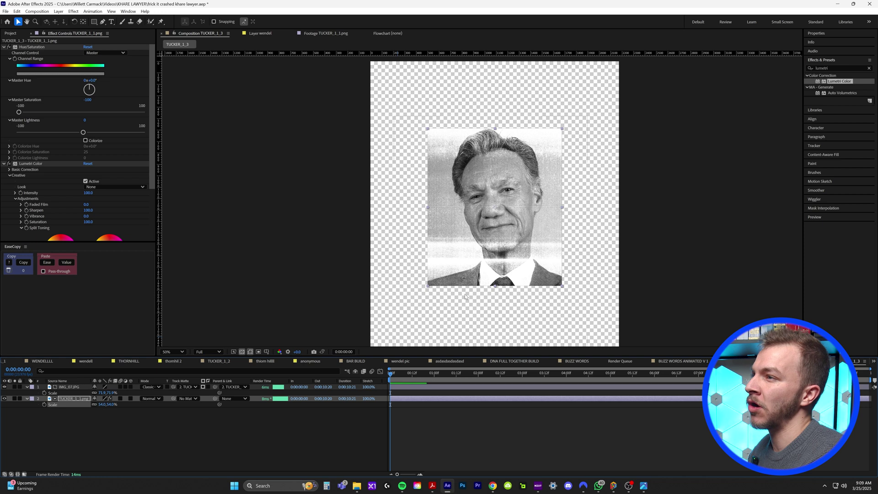
pyautogui.moveTo(478, 220); pyautogui.dragTo(479, 223)
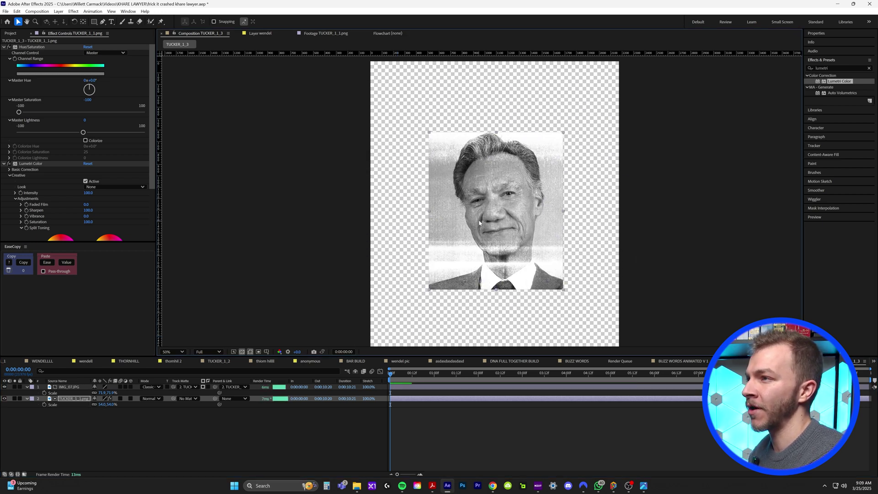
pyautogui.hotkey('ctrl', 'z')
pyautogui.hotkey('ctrl', 'z')
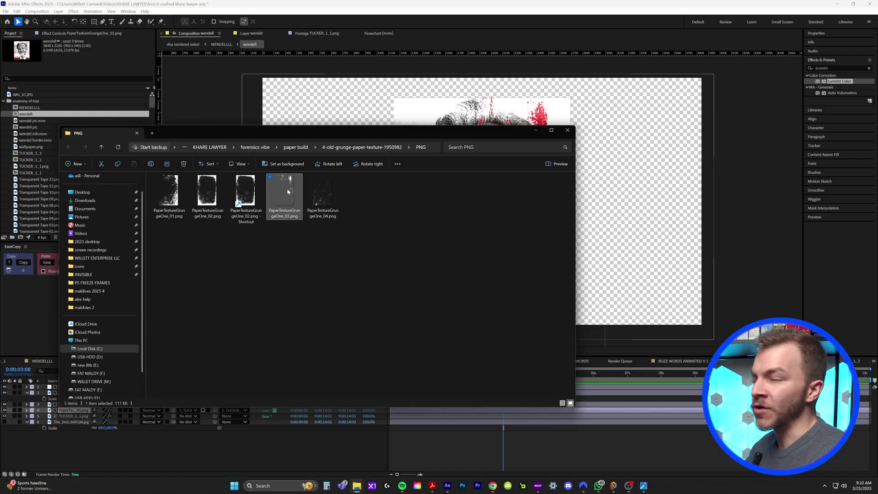
# Step: Compare the PaperTextureGrungeOne images in Photos and drag PaperTextureGrungeOne_03.png into After Effects
pyautogui.doubleClick(287, 190)
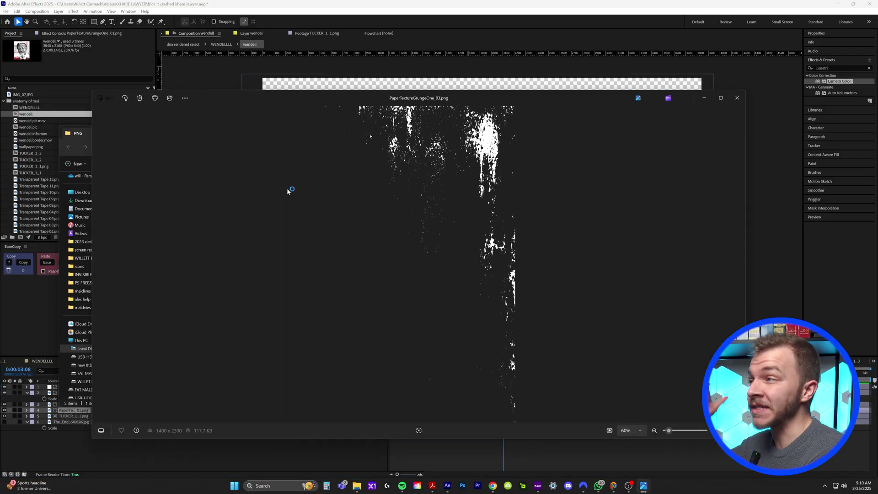
pyautogui.click(96, 268)
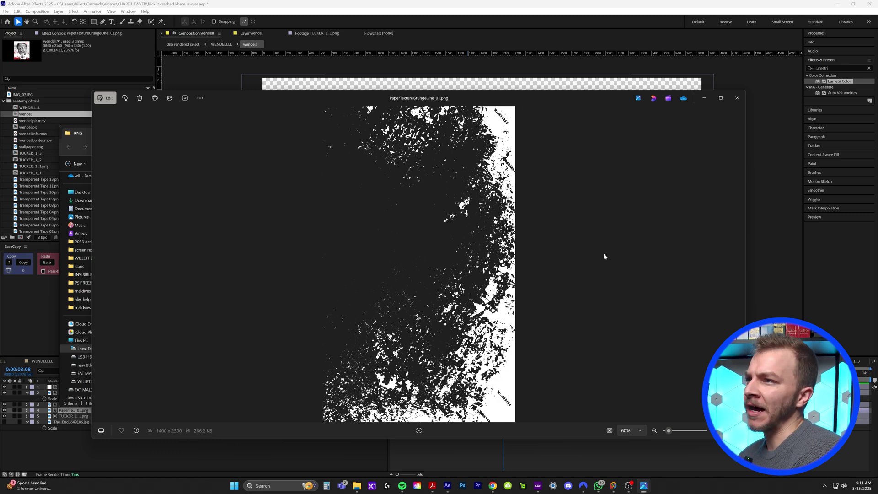
pyautogui.click(740, 265)
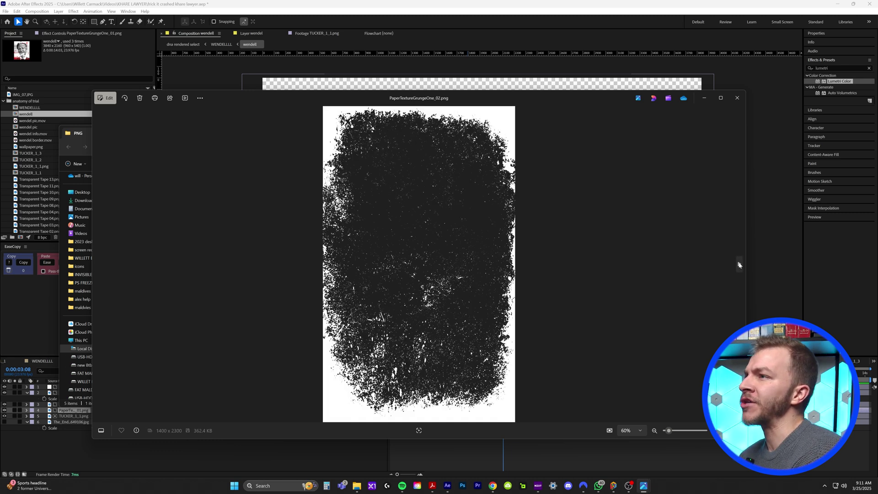
pyautogui.click(739, 264)
pyautogui.click(740, 266)
pyautogui.click(99, 266)
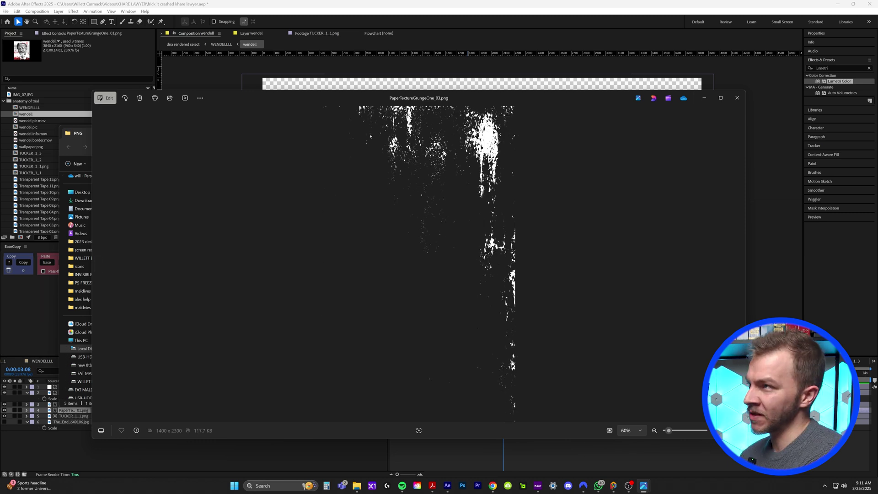
pyautogui.click(738, 98)
pyautogui.moveTo(285, 186); pyautogui.dragTo(521, 145)
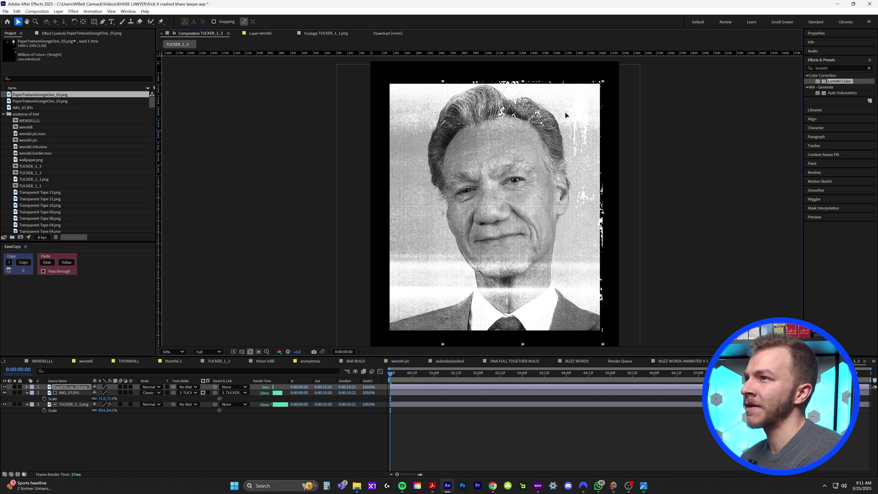
# Step: Apply a Fill effect to the grunge texture in dark blood red DA0202
pyautogui.click(837, 69)
pyautogui.write('fi')
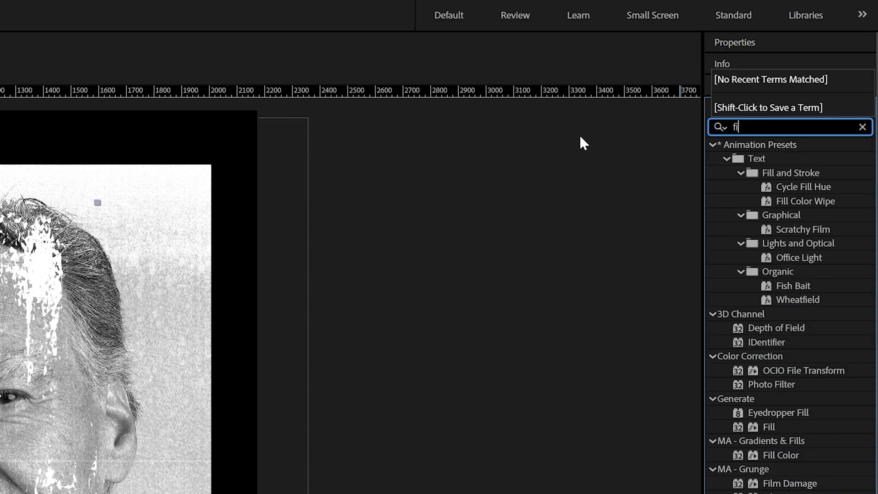
pyautogui.write('ll')
pyautogui.click(767, 243)
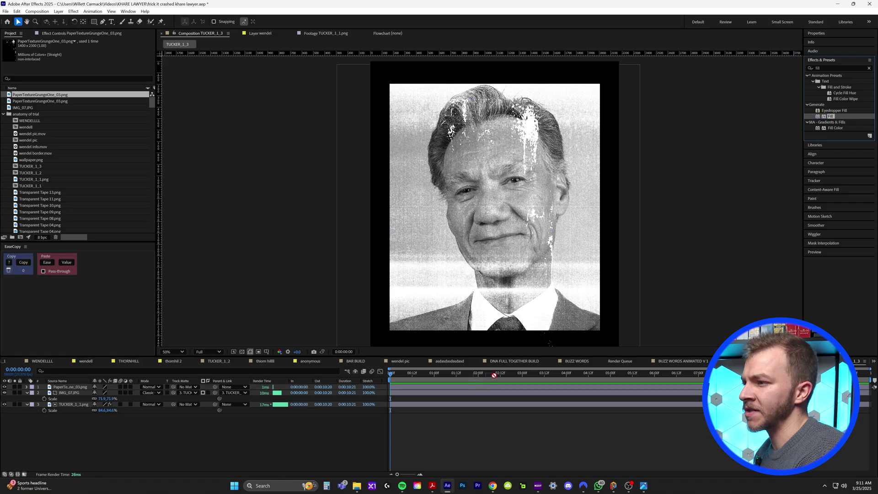
pyautogui.doubleClick(783, 242)
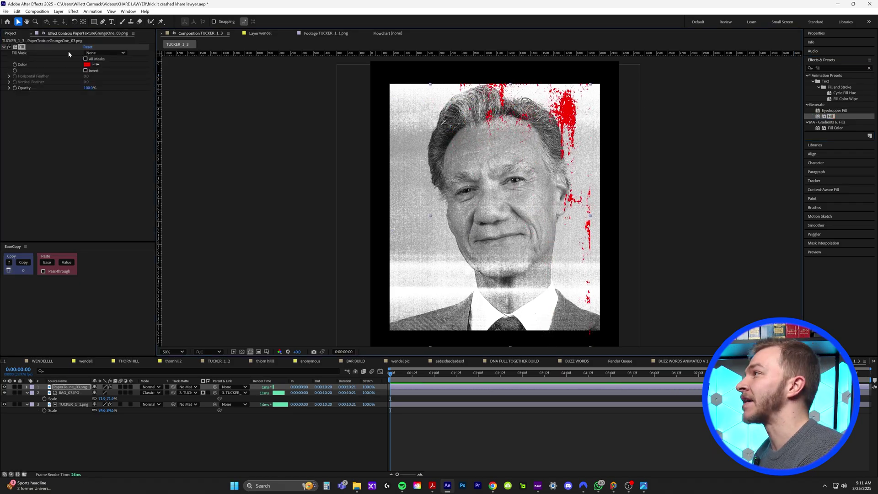
pyautogui.click(87, 65)
pyautogui.moveTo(450, 203); pyautogui.dragTo(447, 211)
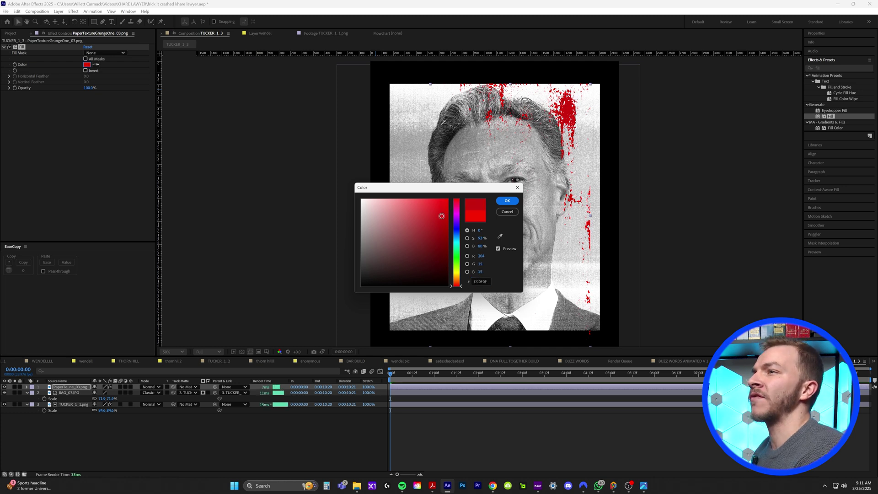
pyautogui.click(507, 201)
pyautogui.scroll(1, 504, 202)
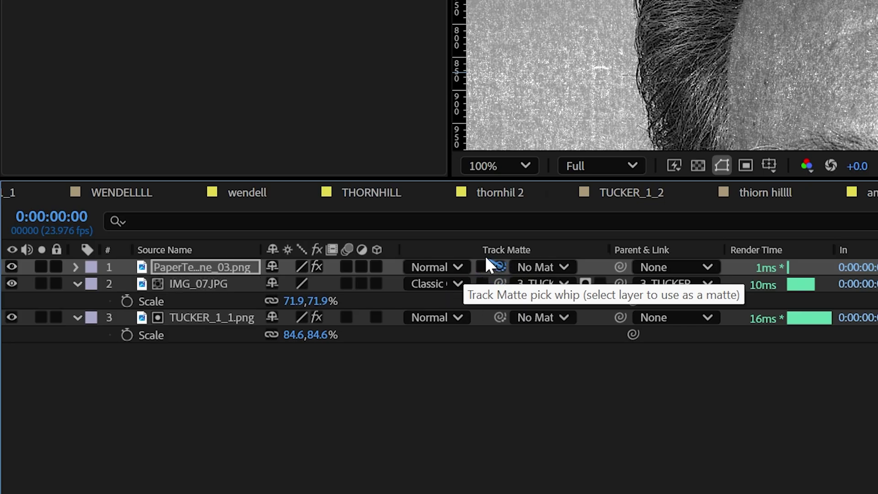
# Step: Matte the red spatter to TUCKER_1_1.png and position it over the hair and right side
pyautogui.moveTo(173, 387); pyautogui.dragTo(172, 393)
pyautogui.moveTo(498, 281); pyautogui.dragTo(229, 314)
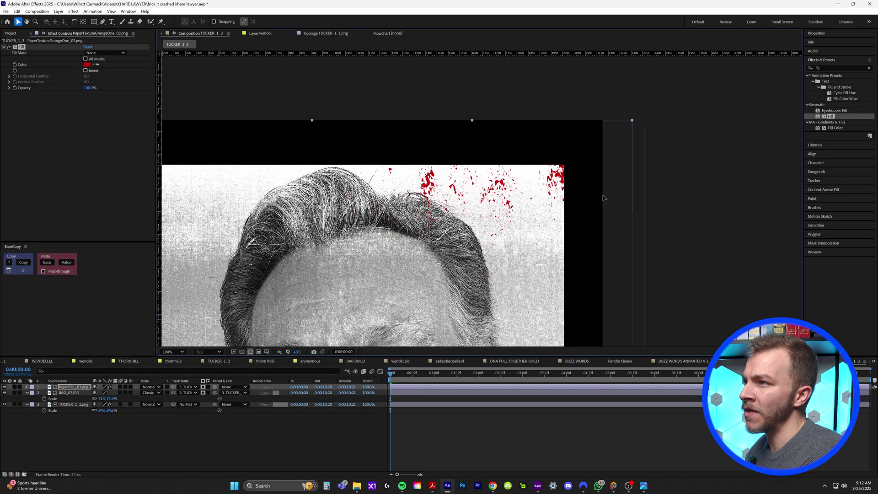
pyautogui.moveTo(604, 197); pyautogui.dragTo(513, 249)
pyautogui.press(',')
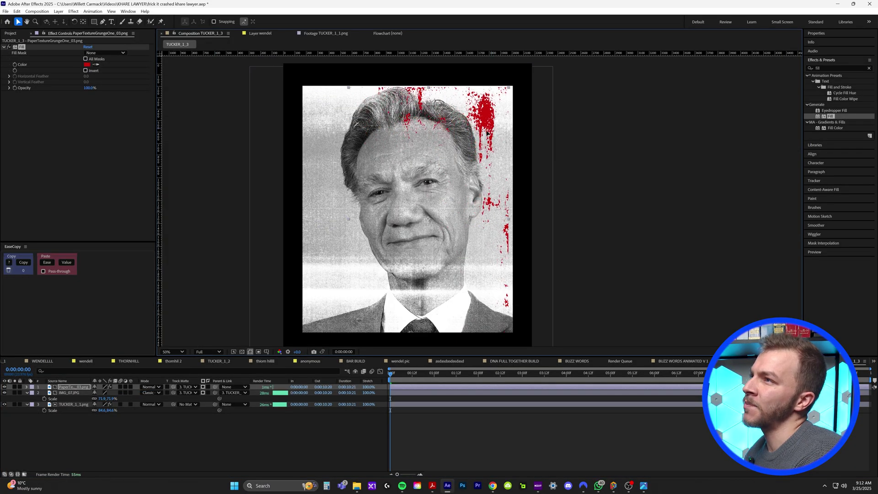
pyautogui.moveTo(487, 132); pyautogui.dragTo(493, 129)
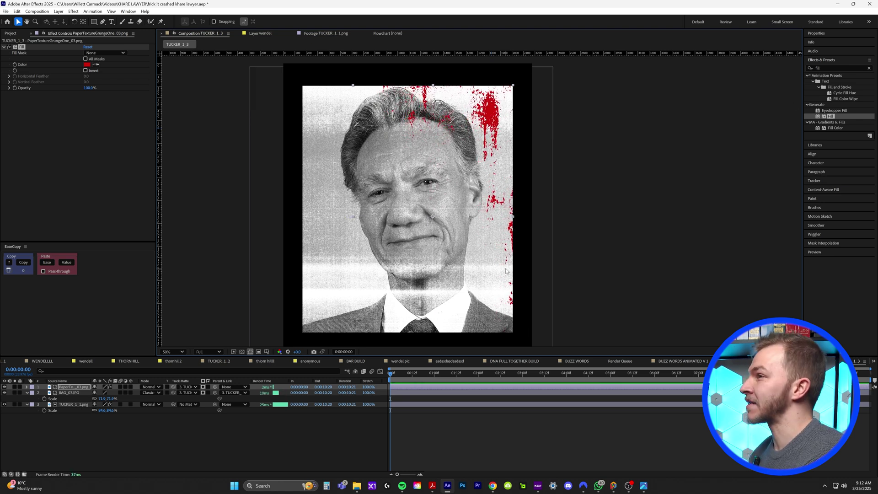
# Step: Add PaperTextureGrungeOne_01.png from the texture folder as a new top layer
pyautogui.hotkey('alt', 'Tab')
pyautogui.click(196, 189)
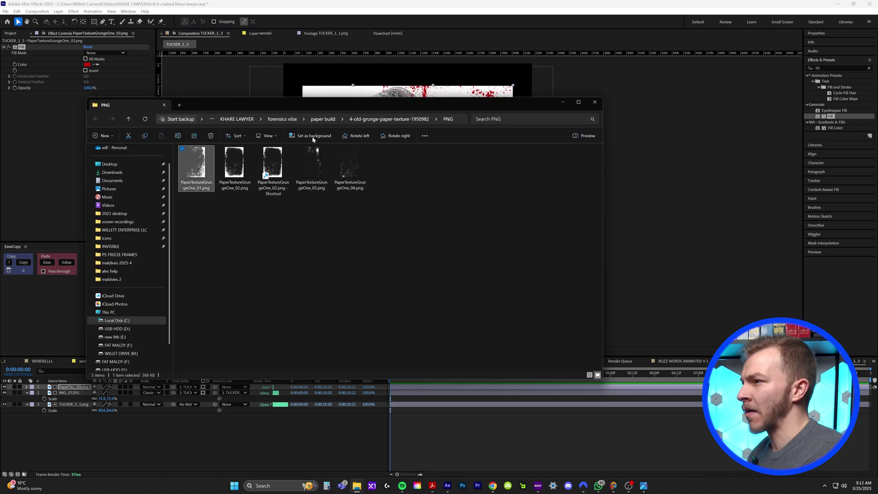
pyautogui.moveTo(196, 165); pyautogui.dragTo(485, 411)
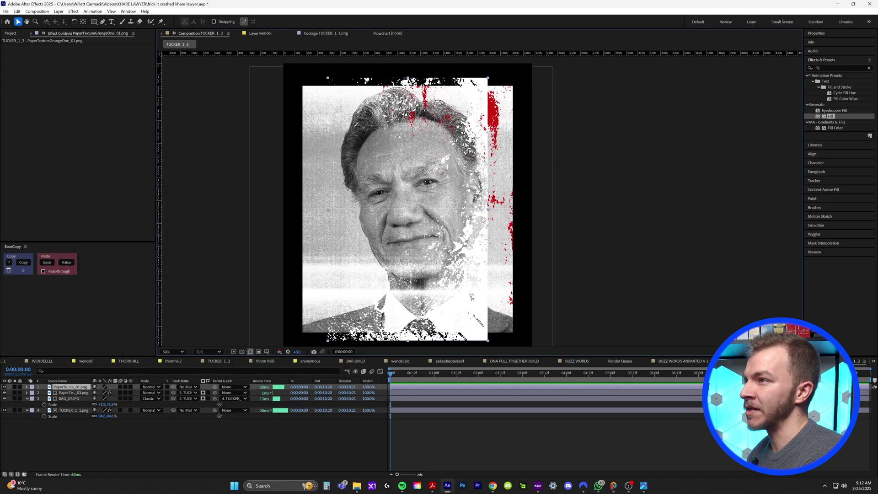
# Step: Paste the red Fill effect onto PaperTextureGrungeOne_01 and rotate it 90°
pyautogui.press('w')
pyautogui.hotkey('ctrl', 'Down')
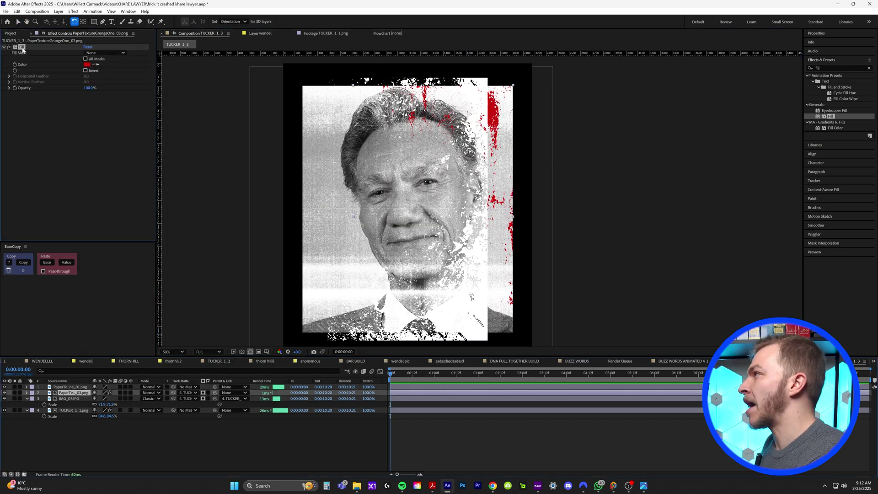
pyautogui.click(66, 387)
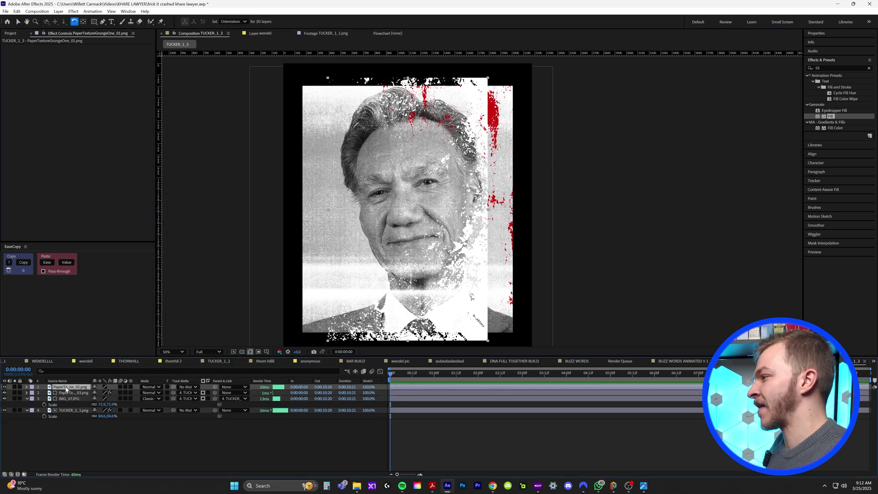
pyautogui.hotkey('ctrl', 'v')
pyautogui.press('r')
pyautogui.click(102, 393)
pyautogui.write('9')
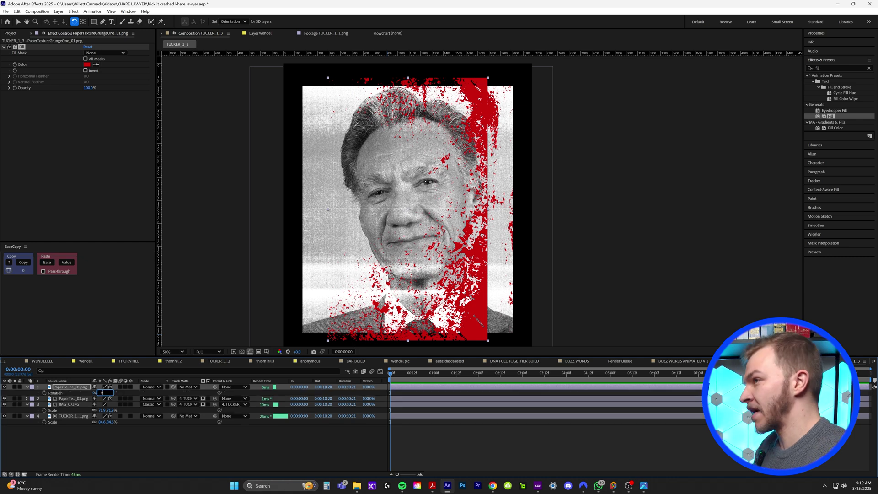
pyautogui.write('0')
pyautogui.press('Return')
# Step: Move the red texture down and right, and matte it to the TUCKER portrait
pyautogui.press('v')
pyautogui.moveTo(355, 250); pyautogui.dragTo(357, 316)
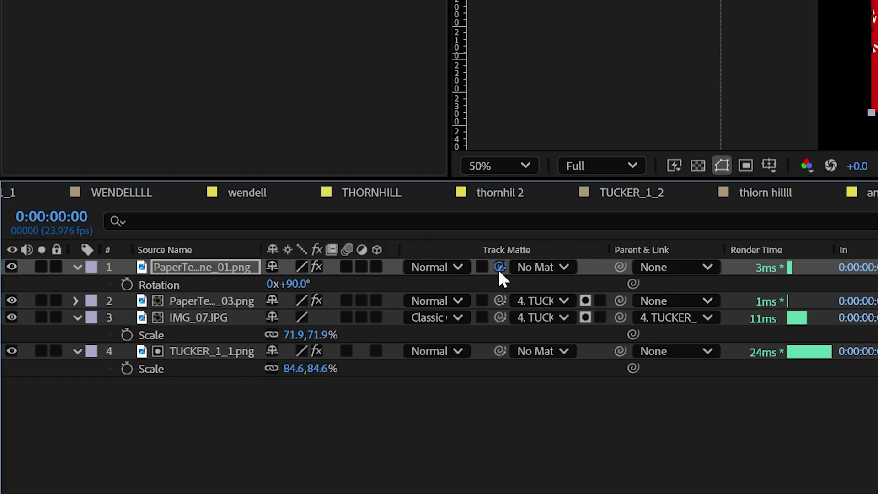
pyautogui.moveTo(173, 387); pyautogui.dragTo(70, 415)
pyautogui.moveTo(200, 349); pyautogui.dragTo(200, 350)
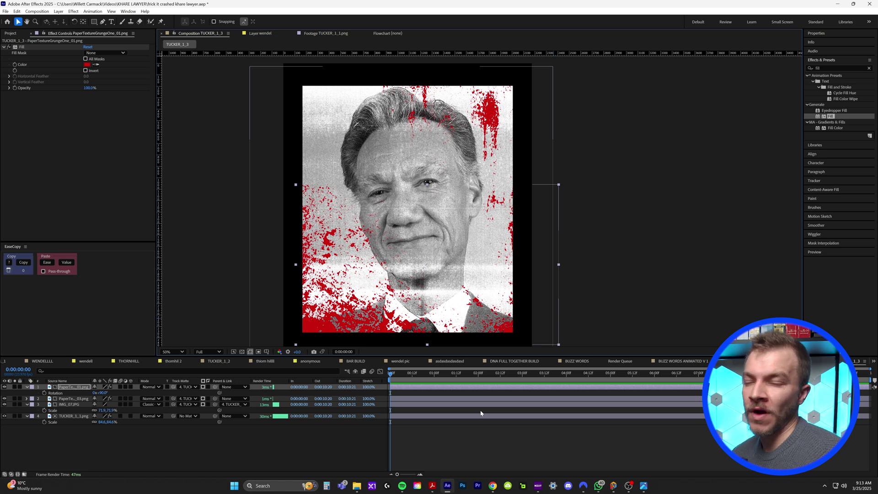
# Step: Move both grunge texture layers below IMG_07.JPG and zoom in on the spatter
pyautogui.keyDown('shift'); pyautogui.click(73, 399); pyautogui.keyUp('shift')
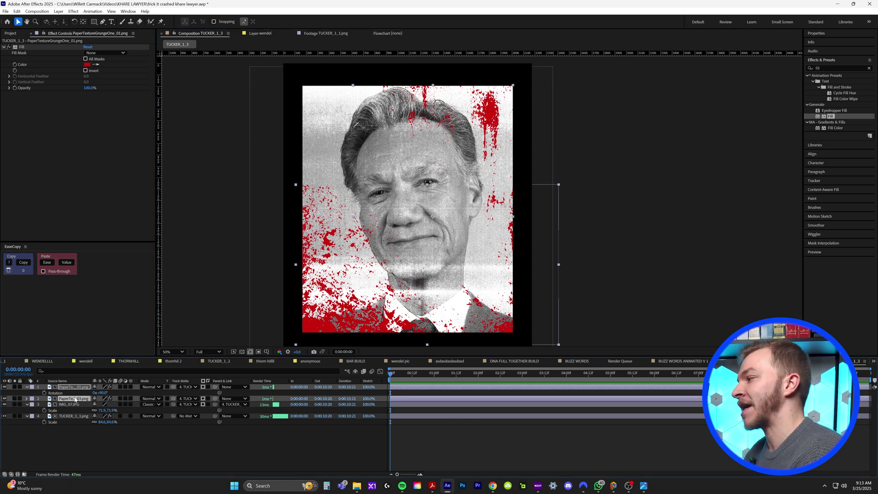
pyautogui.moveTo(75, 399); pyautogui.dragTo(79, 411)
pyautogui.scroll(4, 495, 170)
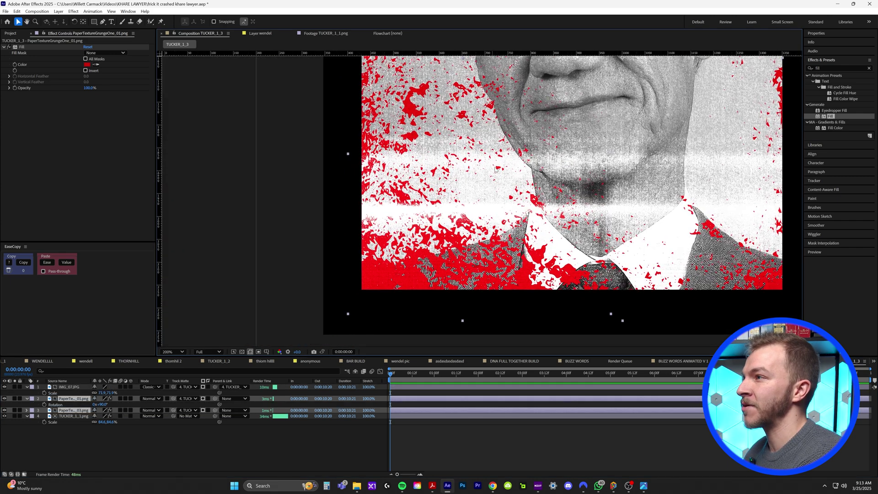
pyautogui.scroll(2, 478, 204)
pyautogui.press('.')
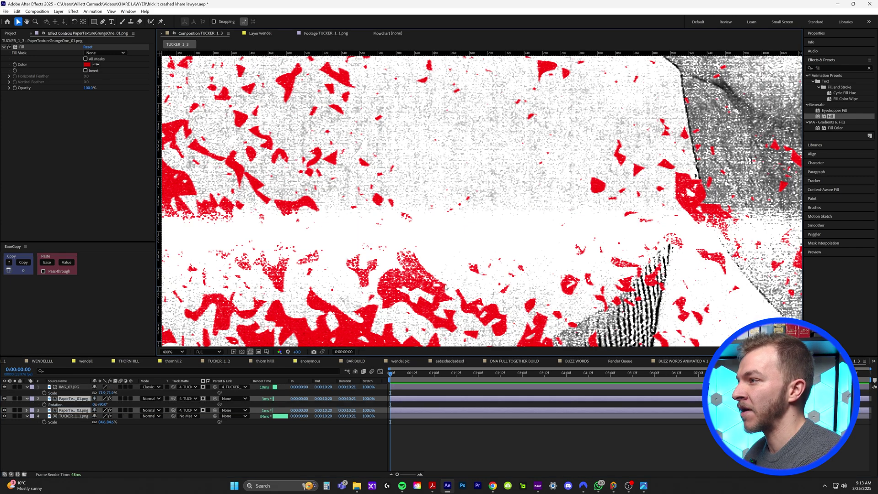
pyautogui.scroll(-3, 549, 221)
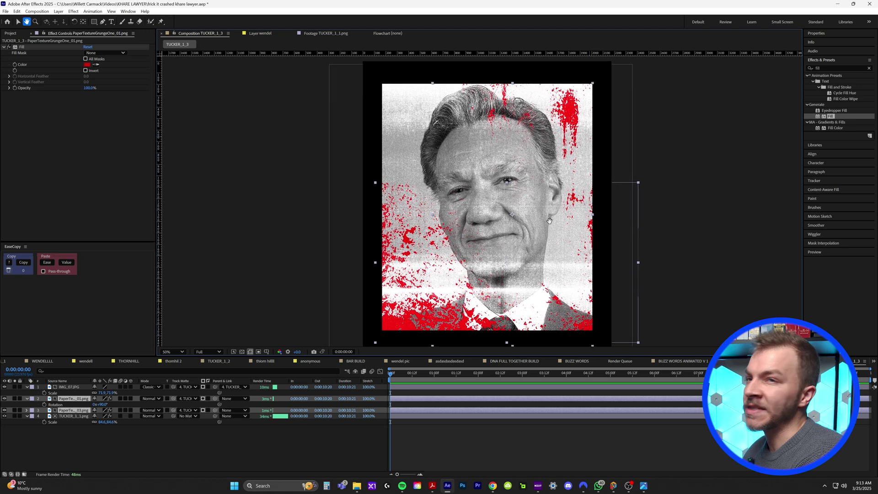
pyautogui.moveTo(550, 221); pyautogui.dragTo(554, 222)
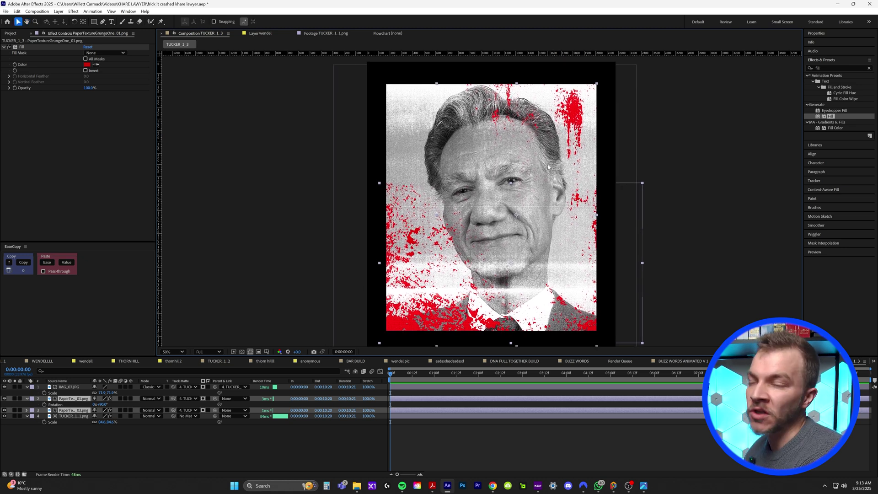
pyautogui.click(77, 417)
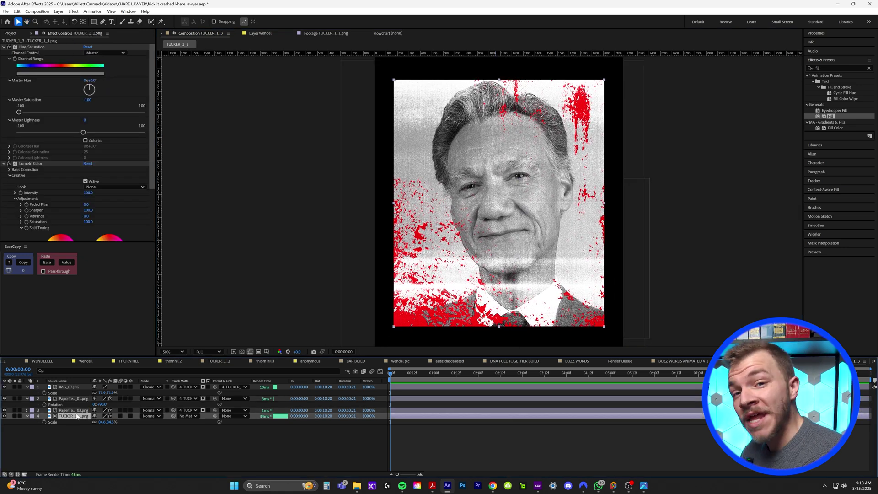
# Step: Pre-compose the four portrait layers into a precomp named CRIME PHOTO
pyautogui.keyDown('shift'); pyautogui.click(74, 389); pyautogui.keyUp('shift')
pyautogui.rightClick(74, 388)
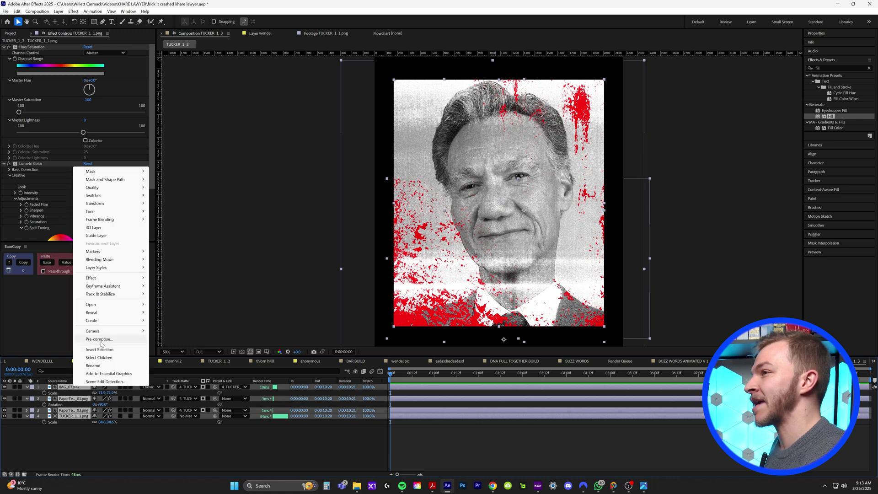
pyautogui.click(101, 341)
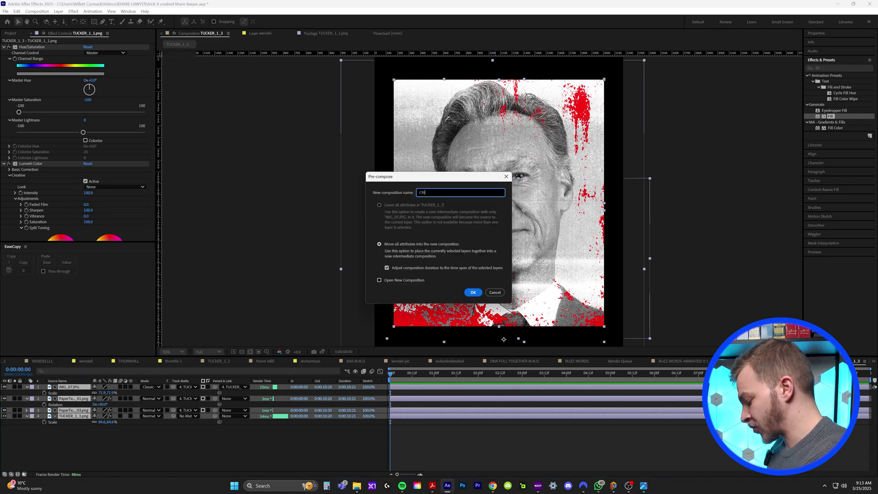
pyautogui.write('CRIME PHOTO')
pyautogui.press('Return')
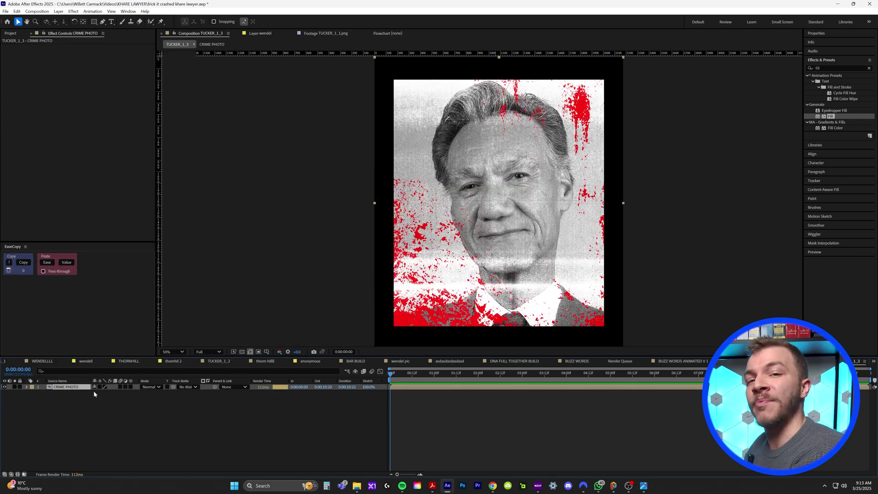
# Step: Add an Inner Shadow with size about 155, opacity 100%, and increased distance and angle
pyautogui.rightClick(76, 388)
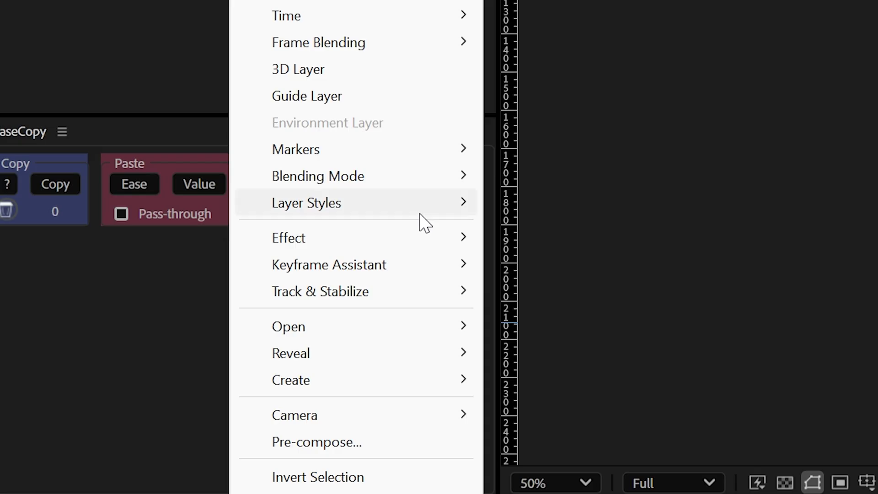
pyautogui.moveTo(132, 272)
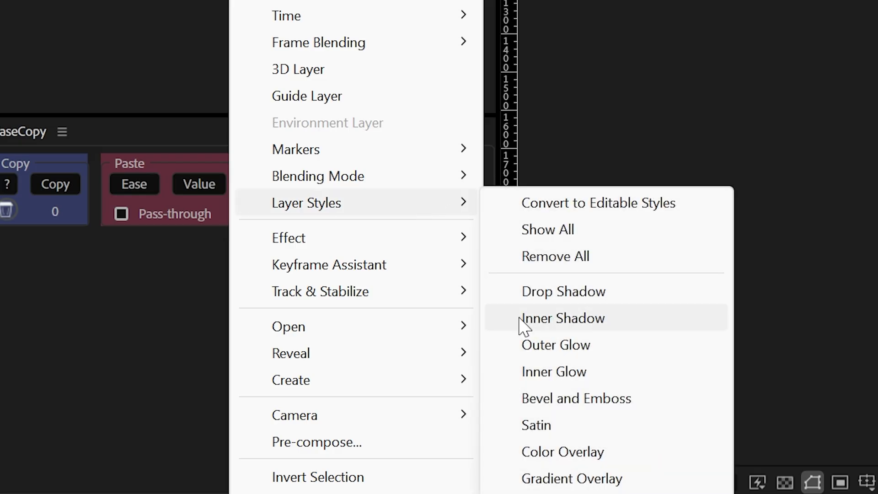
pyautogui.click(585, 318)
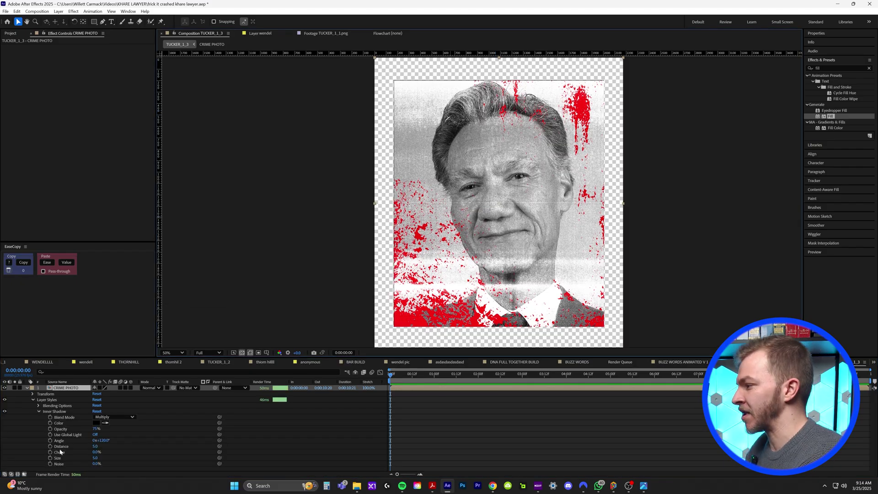
pyautogui.moveTo(96, 459); pyautogui.dragTo(147, 457)
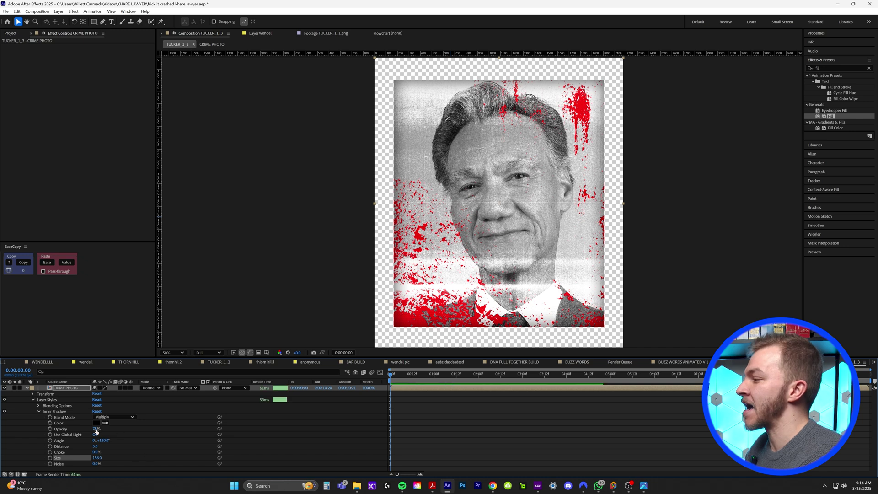
pyautogui.moveTo(97, 428); pyautogui.dragTo(161, 428)
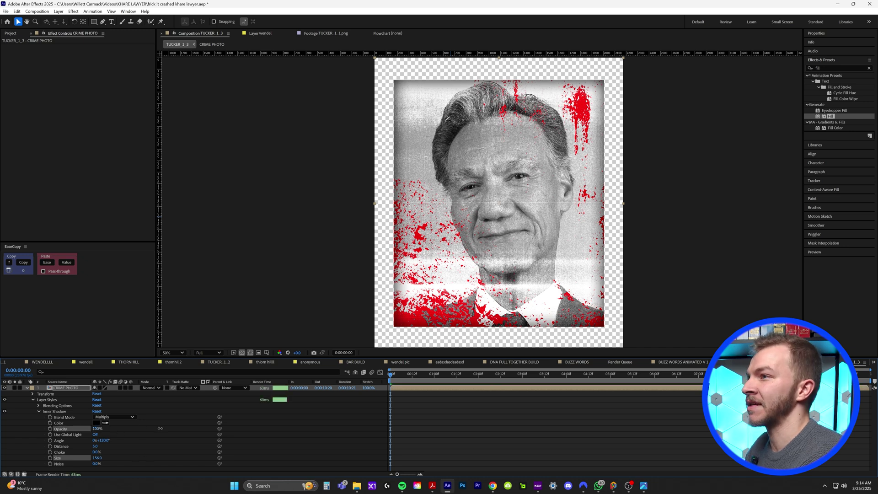
pyautogui.click(4, 412)
pyautogui.click(5, 412)
pyautogui.moveTo(95, 446); pyautogui.dragTo(135, 447)
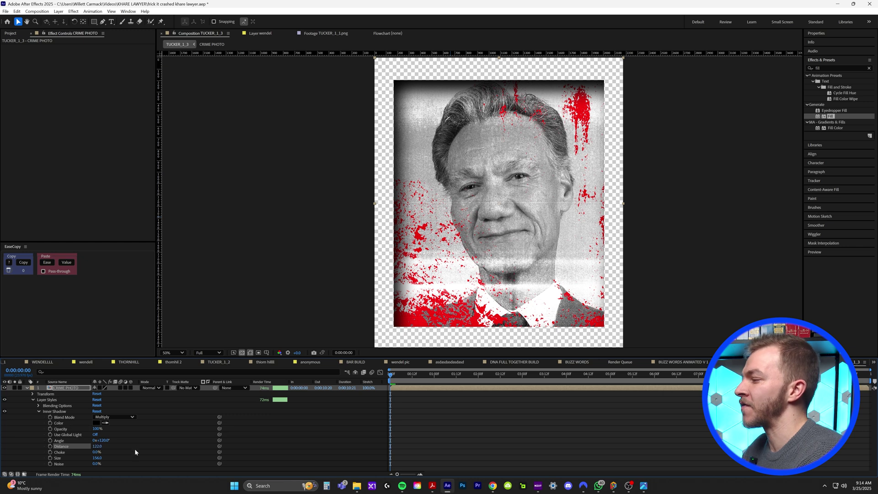
pyautogui.moveTo(104, 441); pyautogui.dragTo(227, 394)
# Step: Widen the inner shadow size to 202 and apply Lumetri Color to CRIME PHOTO
pyautogui.moveTo(97, 458); pyautogui.dragTo(118, 458)
pyautogui.click(839, 68)
pyautogui.write('lumetri')
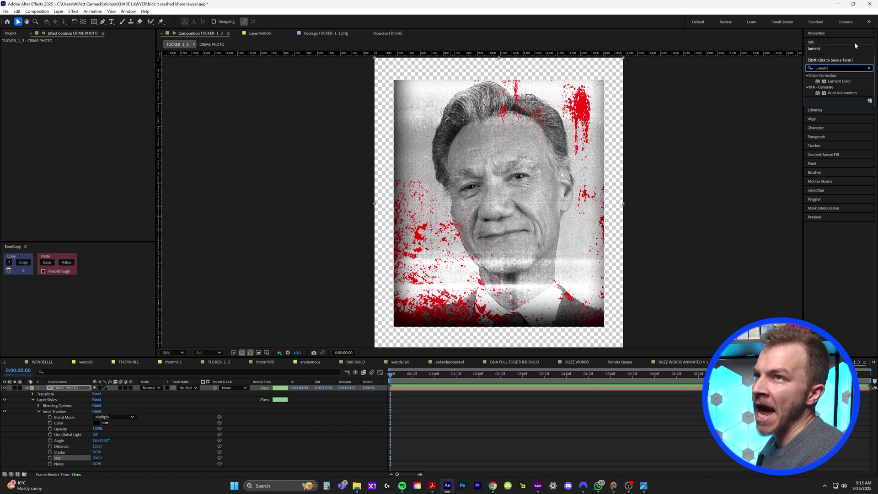
pyautogui.moveTo(836, 84); pyautogui.dragTo(484, 389)
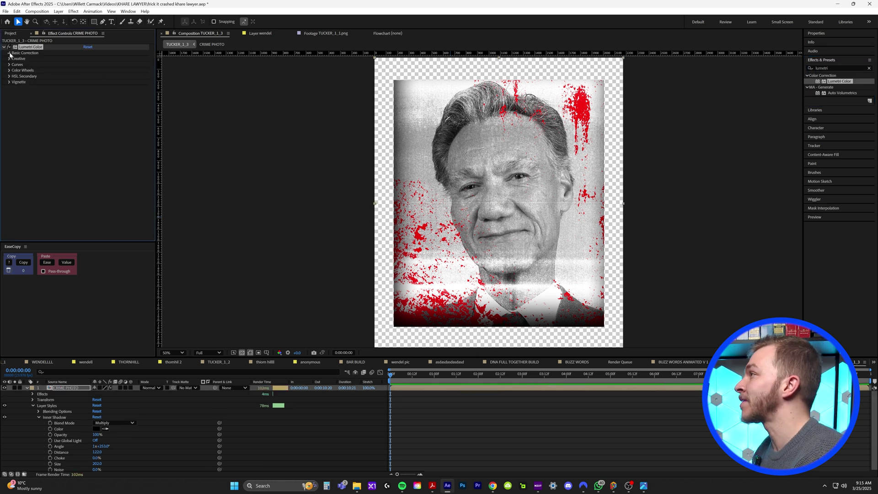
# Step: Raise Lumetri Contrast to 128 and lower Highlights to -24.6 in Basic Correction
pyautogui.click(9, 53)
pyautogui.moveTo(88, 111); pyautogui.dragTo(129, 111)
pyautogui.moveTo(88, 117); pyautogui.dragTo(68, 136)
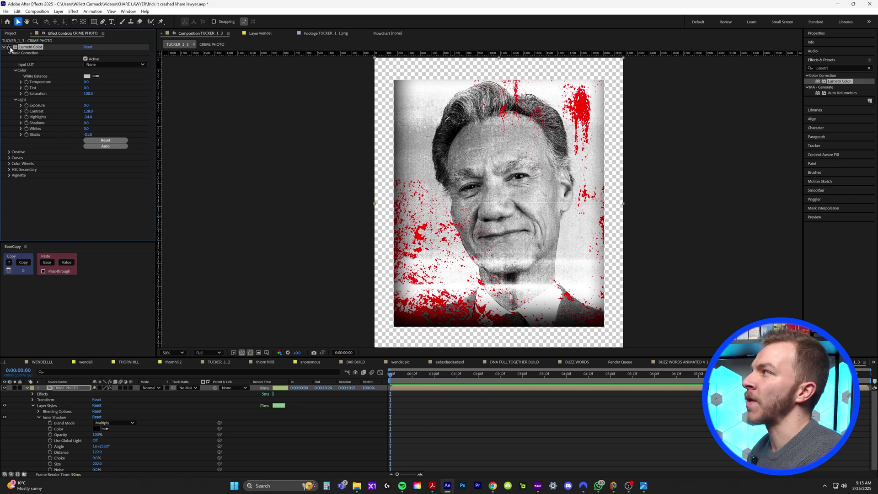
pyautogui.click(9, 48)
pyautogui.click(9, 48)
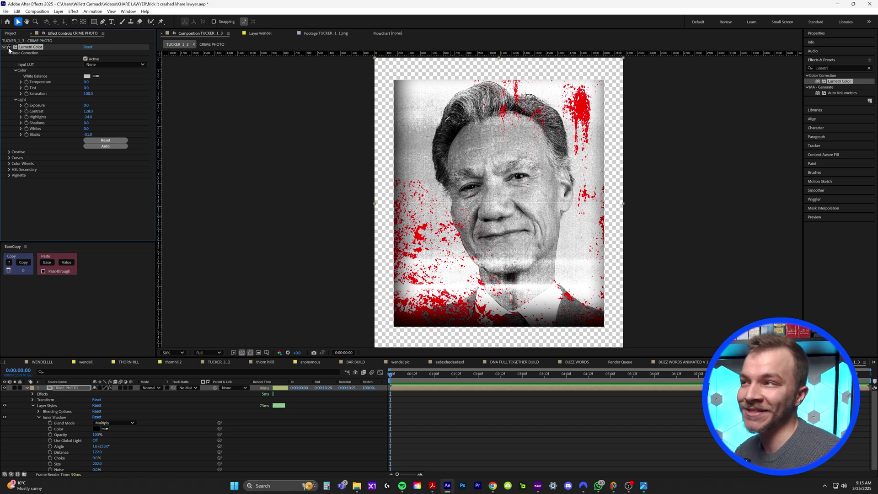
pyautogui.rightClick(308, 361)
# Step: Rename the TUCKER_1_3 comp to CRIME PHOTO OFFICIAL in the Project panel
pyautogui.click(355, 245)
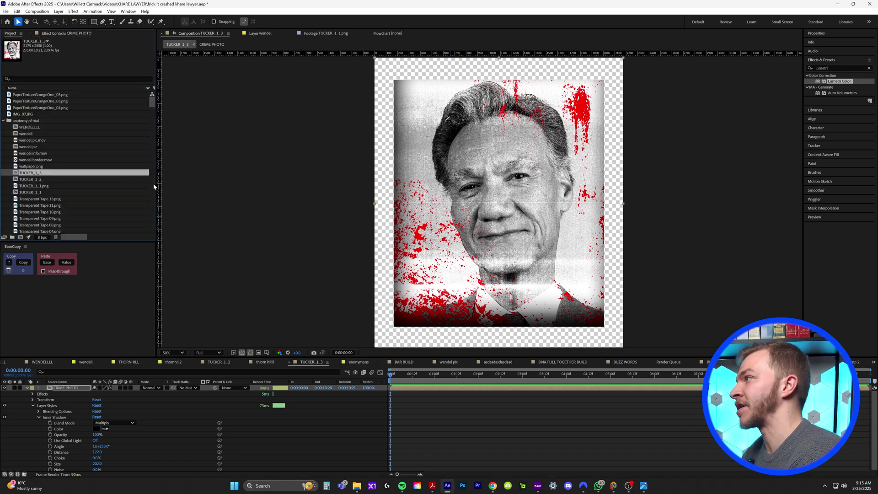
pyautogui.rightClick(32, 173)
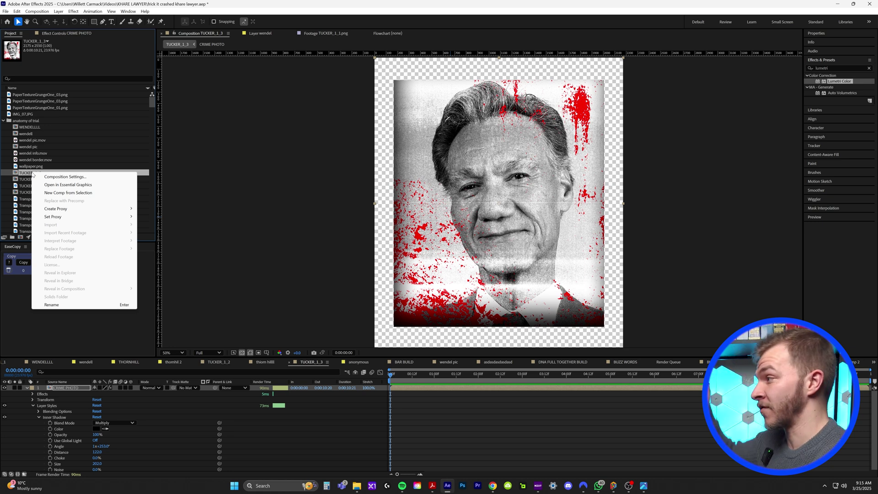
pyautogui.click(51, 304)
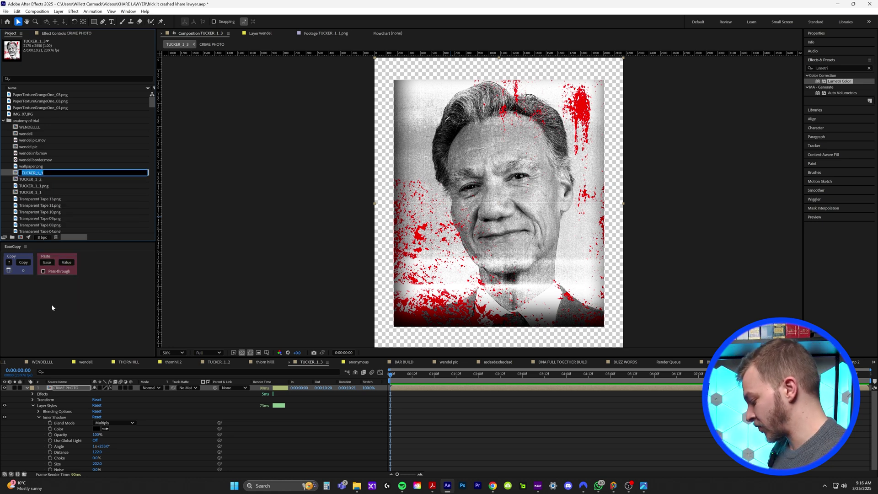
pyautogui.write('CRIME PHOTO OF')
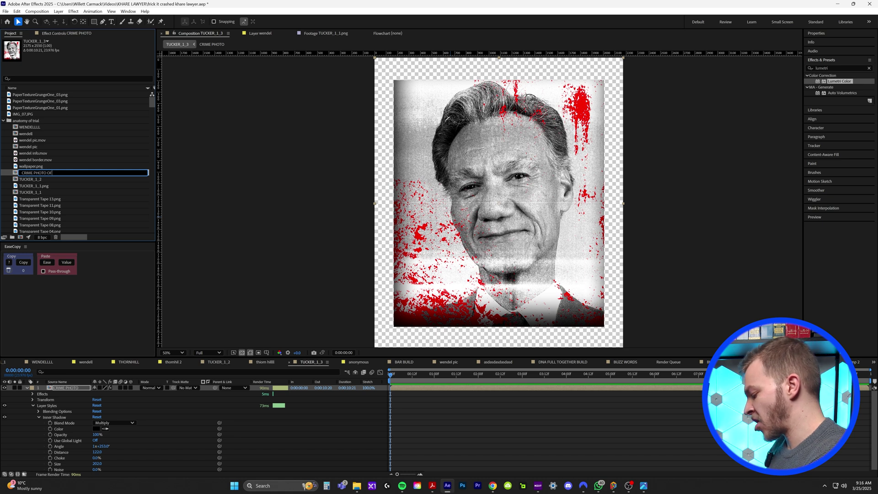
pyautogui.write('FICIAL')
pyautogui.press('Return')
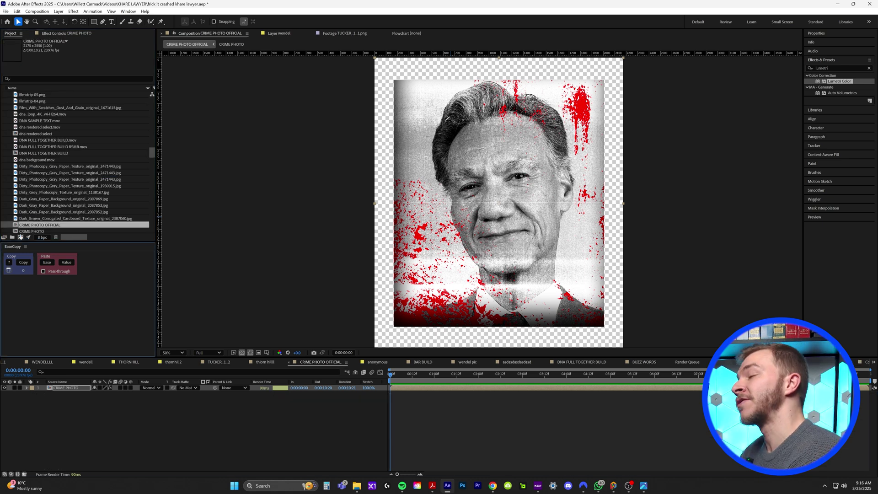
# Step: Create a new 1920x1080 Comp 3 containing CRIME PHOTO OFFICIAL scaled to about 36%
pyautogui.click(20, 237)
pyautogui.press('Return')
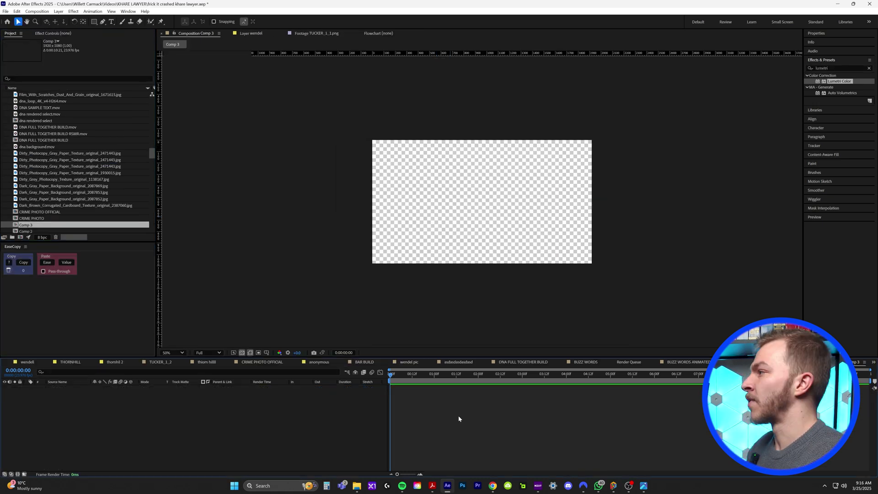
pyautogui.press('/')
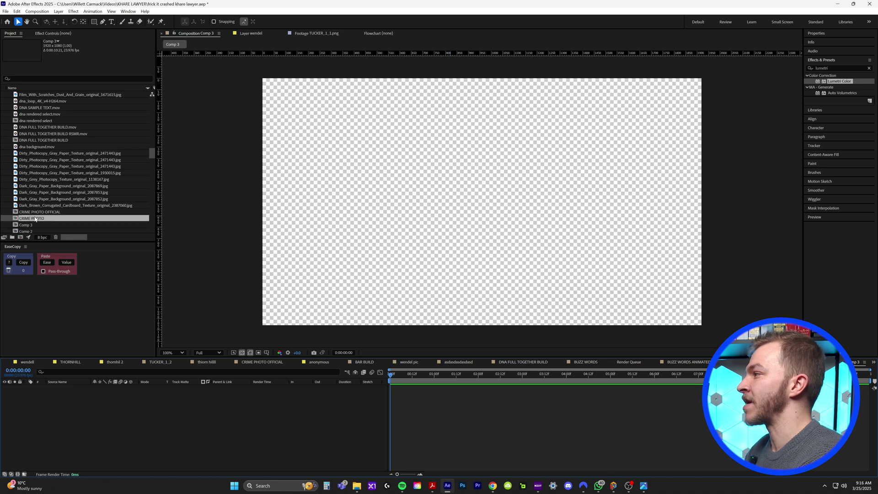
pyautogui.moveTo(40, 211); pyautogui.dragTo(453, 390)
pyautogui.press('s')
pyautogui.moveTo(99, 393); pyautogui.dragTo(101, 393)
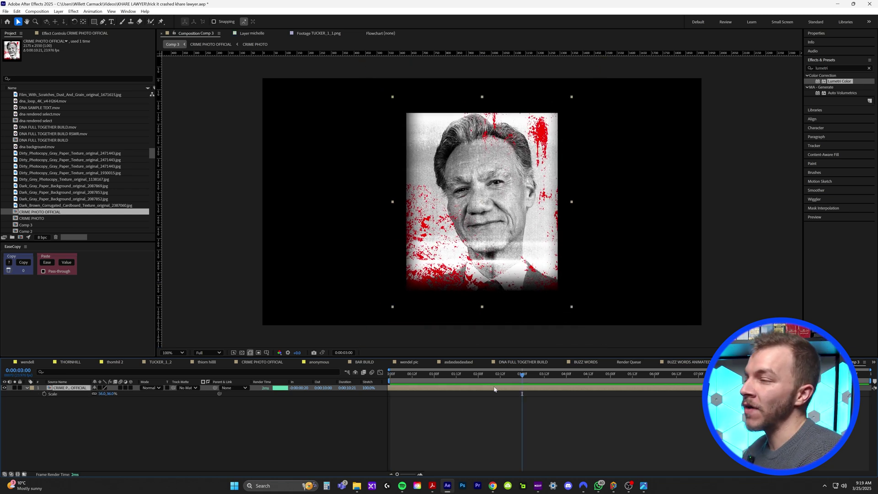
# Step: Make the crime photo layer 3D and add Camera 1 via Layer > New > Camera
pyautogui.click(130, 388)
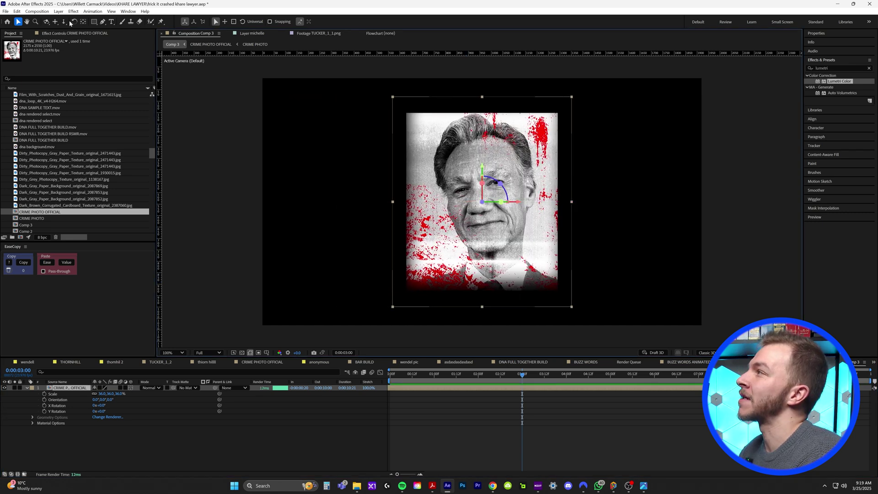
pyautogui.click(59, 12)
pyautogui.moveTo(92, 19)
pyautogui.click(201, 44)
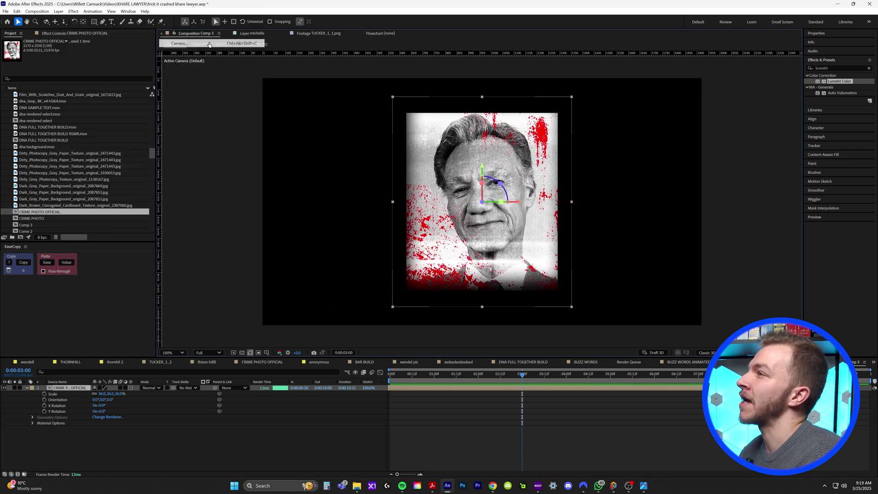
pyautogui.click(525, 312)
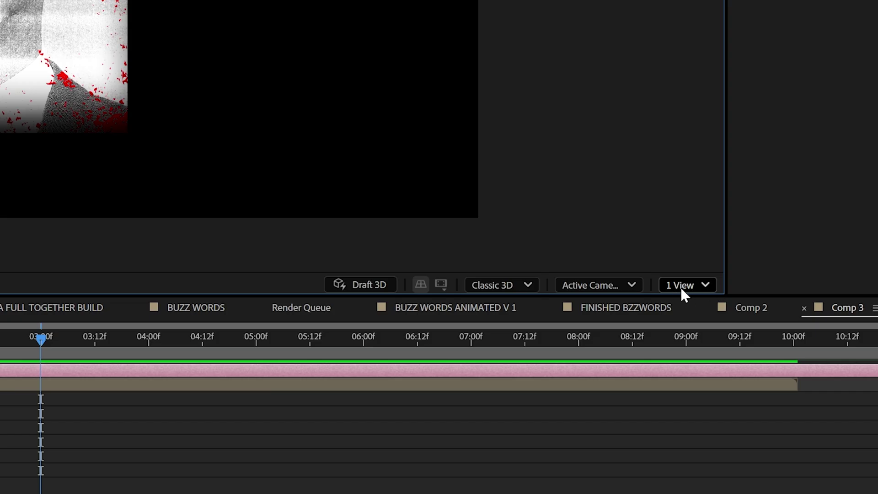
# Step: Switch the viewer to 2 Views and shift Camera 1 along its X axis
pyautogui.click(681, 286)
pyautogui.click(699, 328)
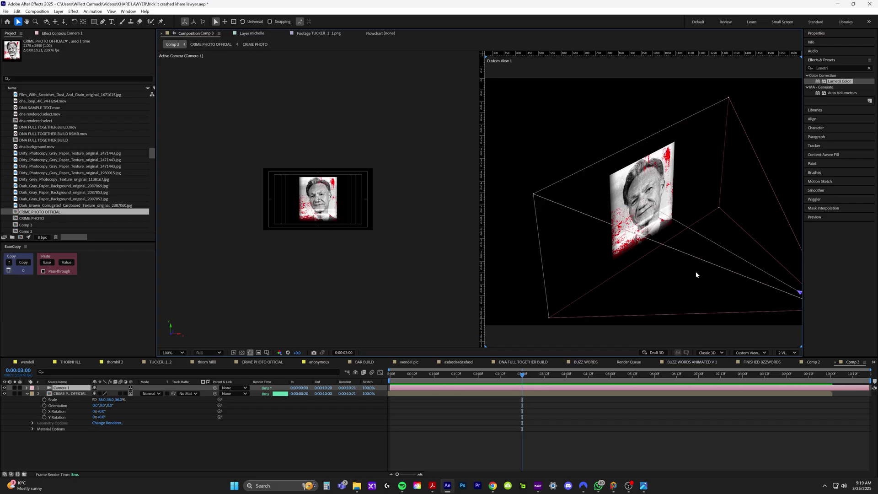
pyautogui.scroll(-3, 697, 275)
pyautogui.scroll(3, 657, 214)
pyautogui.scroll(-3, 693, 242)
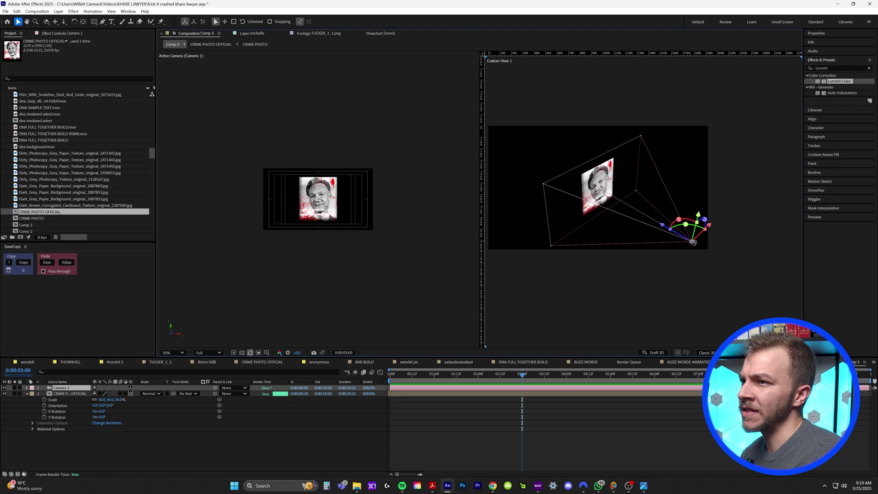
pyautogui.moveTo(666, 229); pyautogui.dragTo(652, 223)
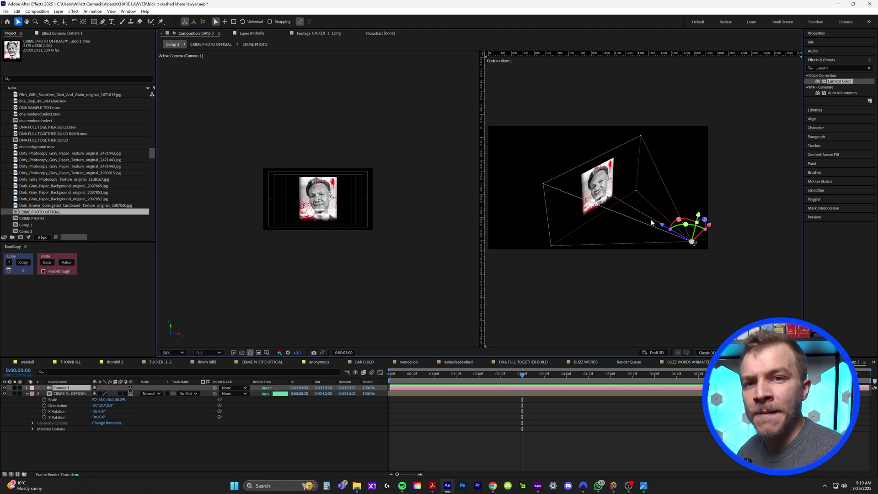
pyautogui.click(357, 486)
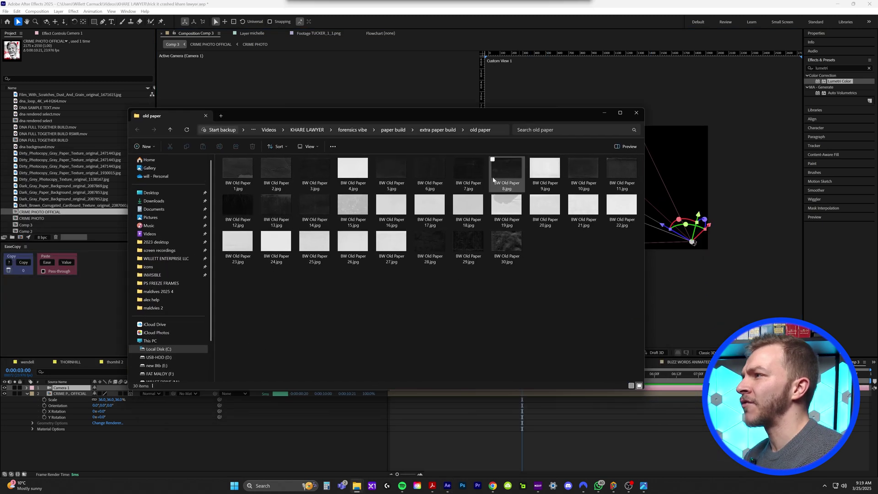
# Step: Page through the old paper textures in Photos until reaching BW Old Paper 28.jpg
pyautogui.doubleClick(242, 172)
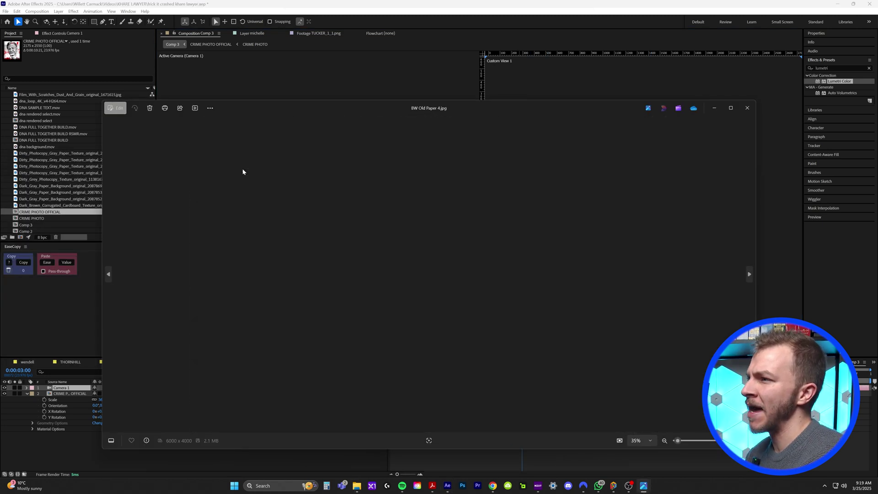
pyautogui.press('Right')
pyautogui.press('Right')
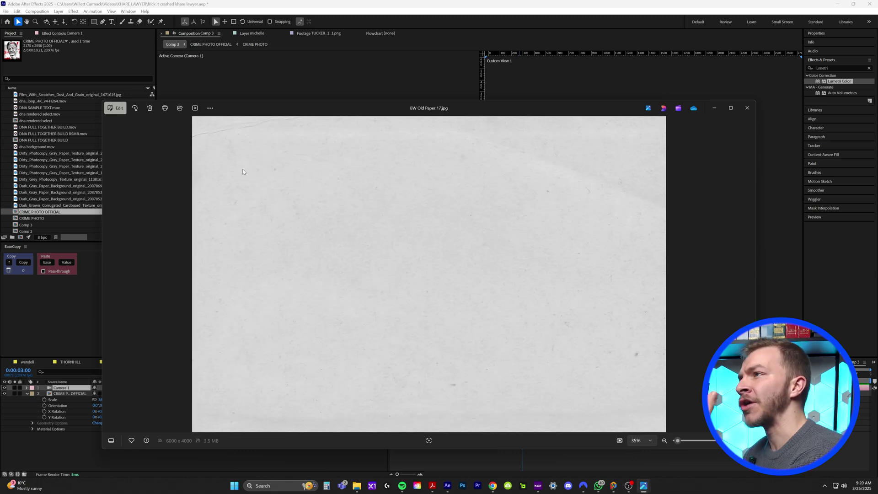
pyautogui.press('Right')
pyautogui.press('Right')
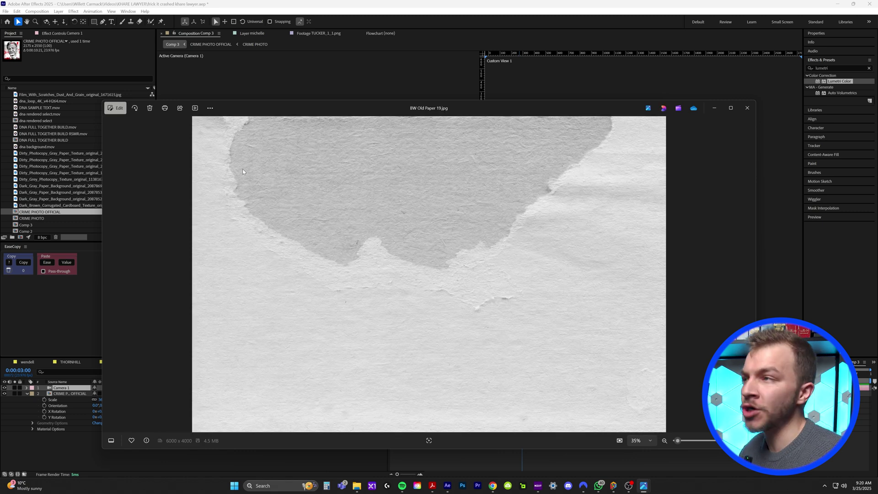
pyautogui.press('Right')
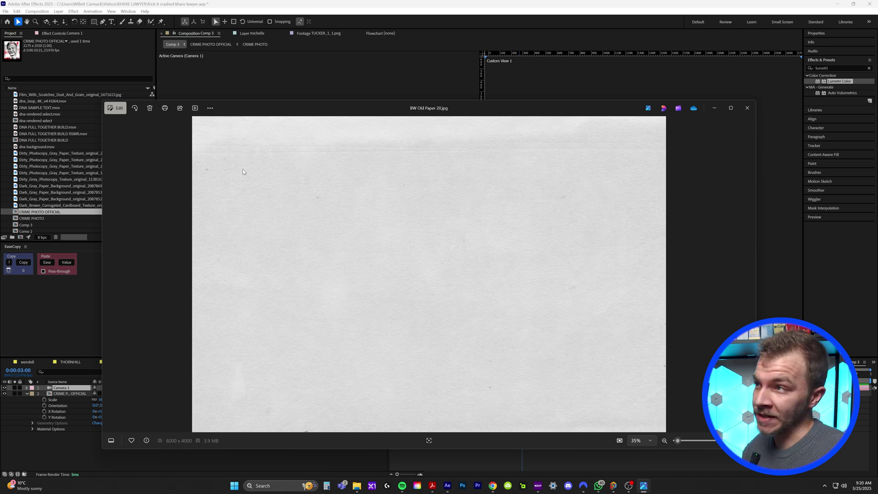
pyautogui.press('Right')
pyautogui.press('Right')
pyautogui.press('Right')
pyautogui.press('Right')
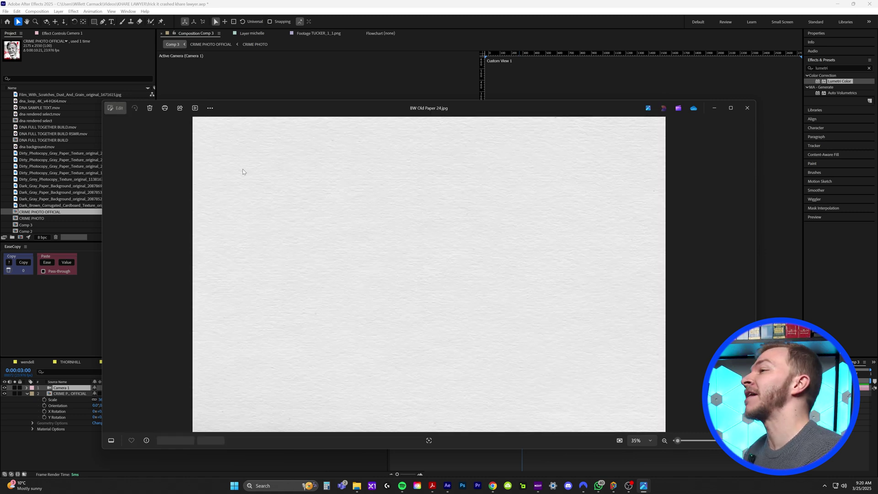
pyautogui.press('Right')
pyautogui.press('Right')
pyautogui.press('Right')
pyautogui.press('Right')
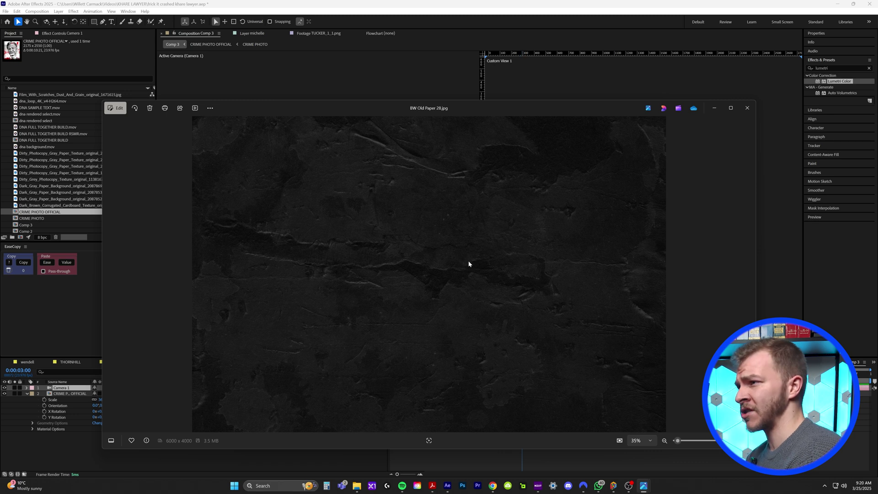
# Step: Add BW Old Paper 28.jpg as a 3D layer pushed back behind the crime photo
pyautogui.moveTo(429, 275); pyautogui.dragTo(127, 396)
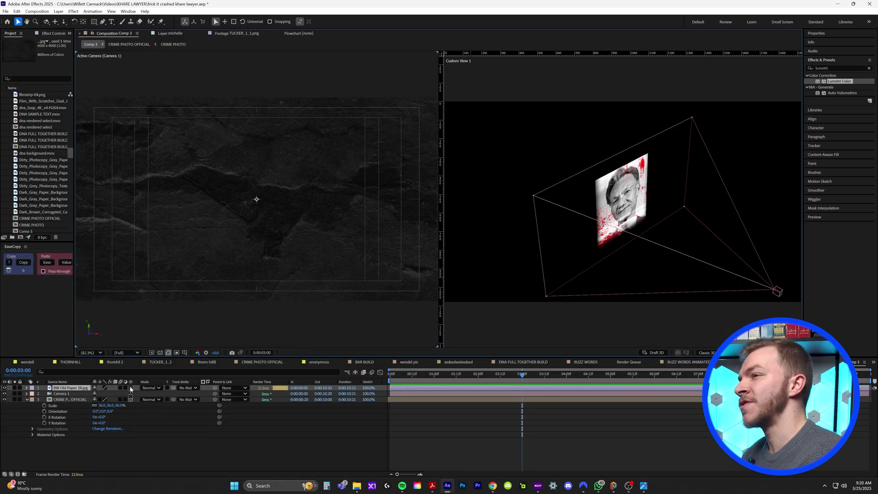
pyautogui.click(131, 388)
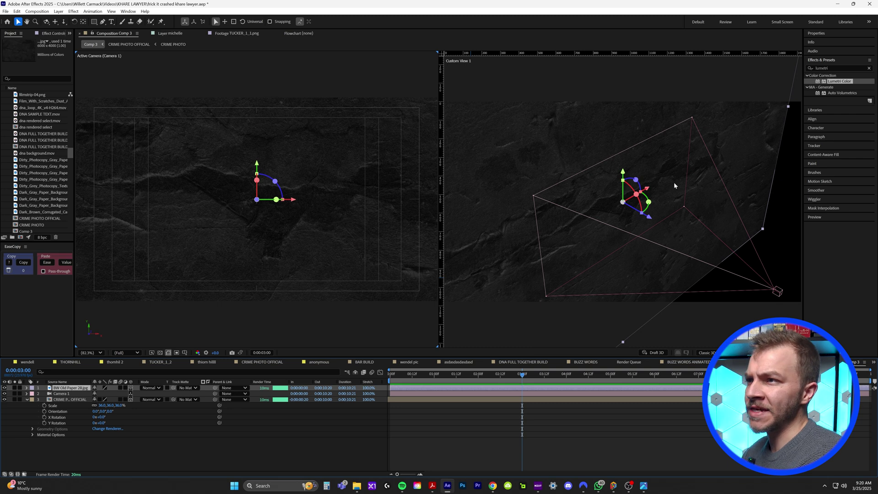
pyautogui.click(781, 293)
pyautogui.click(517, 187)
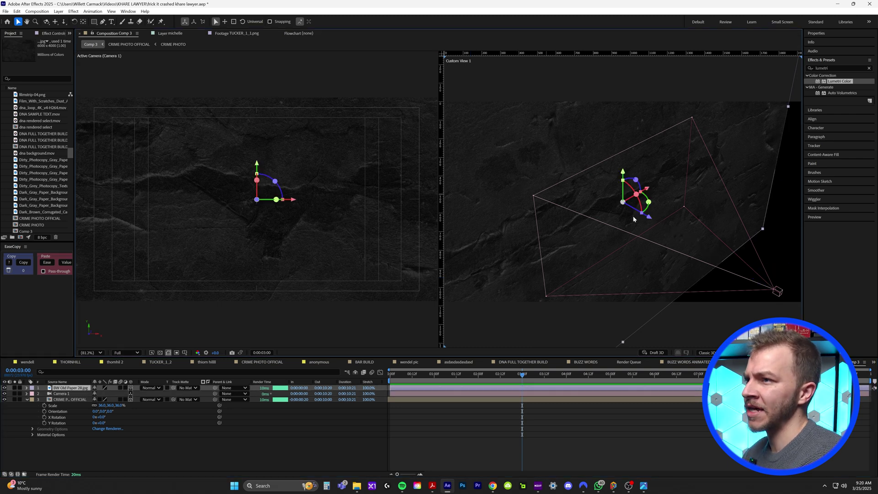
pyautogui.moveTo(655, 220); pyautogui.dragTo(524, 106)
# Step: Move Camera 1 forward along Z, closer to the crime photo
pyautogui.click(778, 293)
pyautogui.moveTo(757, 273); pyautogui.dragTo(760, 247)
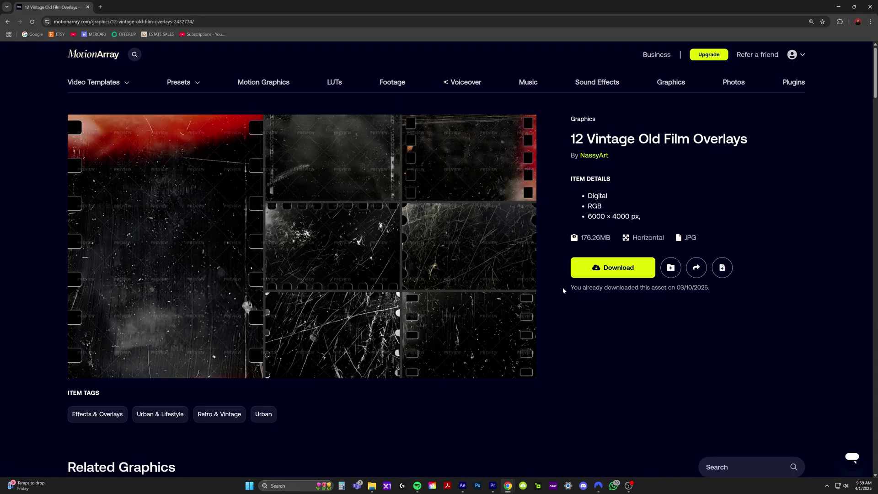
pyautogui.scroll(-4, 412, 218)
pyautogui.scroll(4, 411, 215)
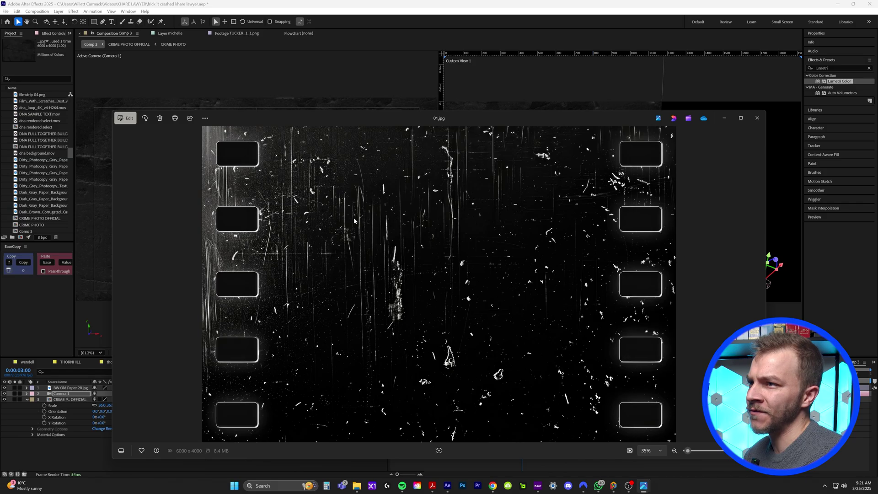
pyautogui.press('Right')
# Step: Page forward through the film overlay images in Photos
pyautogui.press('Right')
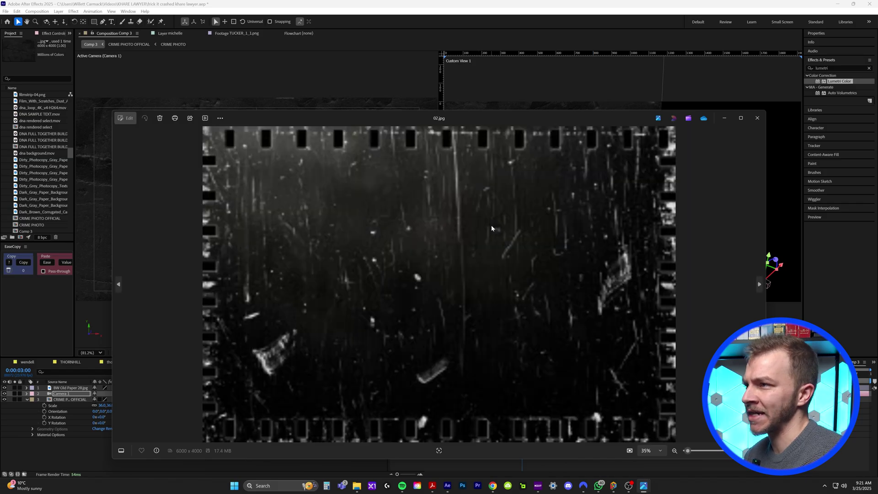
pyautogui.press('Right')
pyautogui.press('Right')
pyautogui.press('Right')
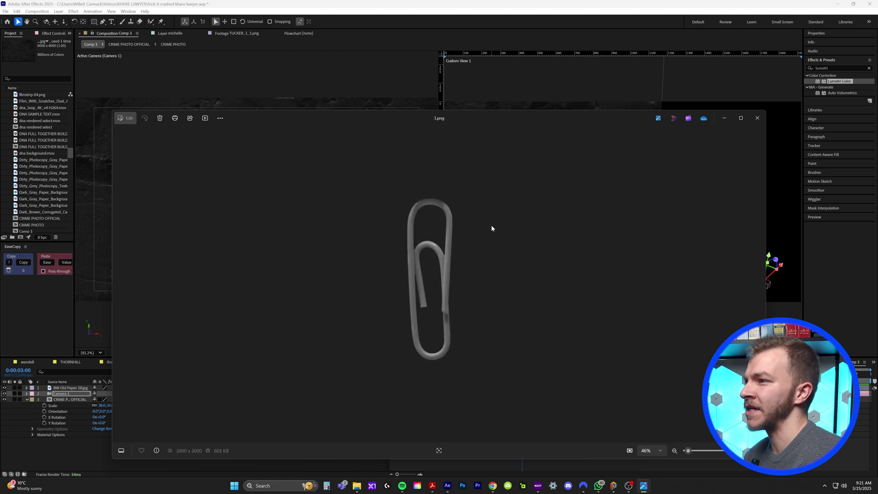
pyautogui.press('Right')
pyautogui.press('Right')
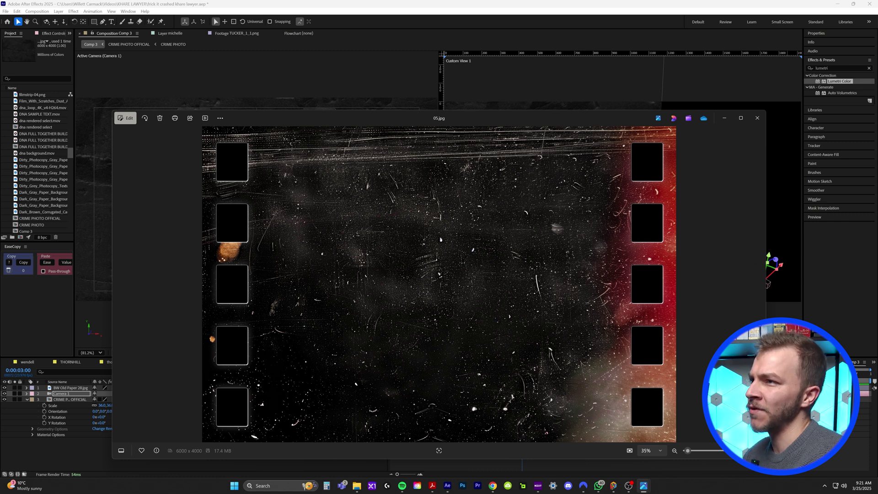
# Step: Add 05.jpg as a 3D layer at the bottom of the stack, scaled to about 19%
pyautogui.moveTo(439, 284); pyautogui.dragTo(122, 390)
pyautogui.click(130, 388)
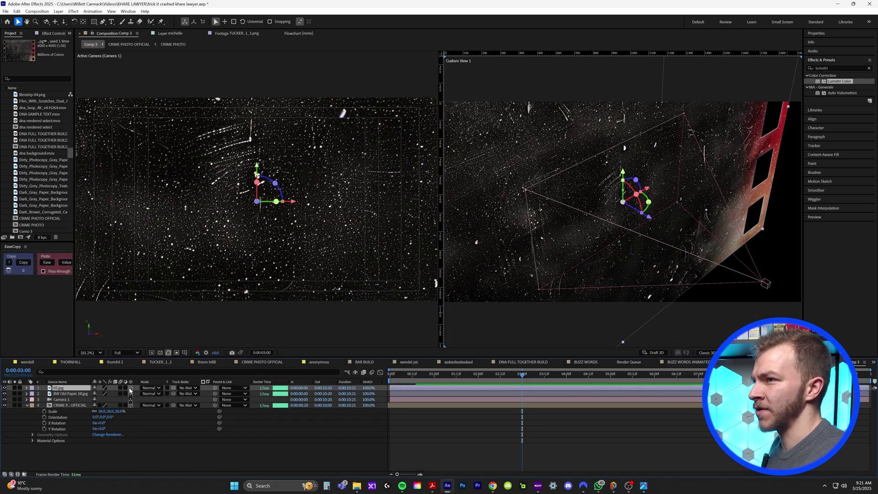
pyautogui.hotkey('ctrl', 'alt', 'shift', 'h')
pyautogui.press('s')
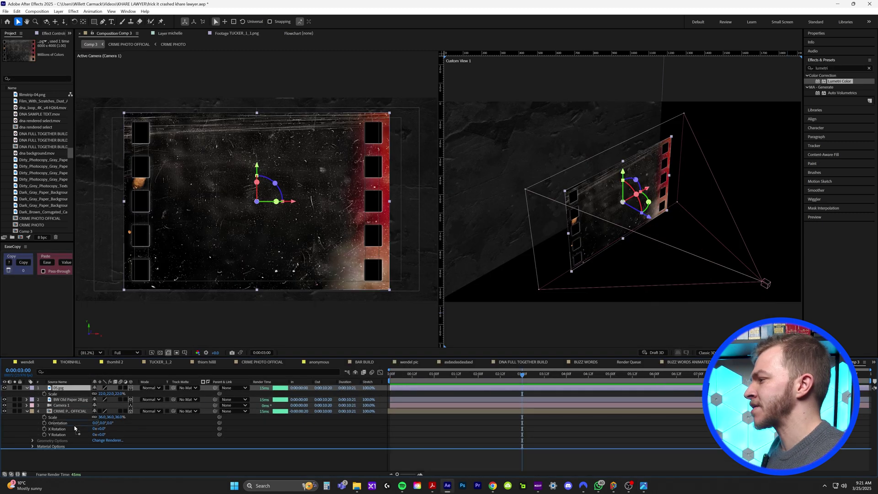
pyautogui.hotkey('ctrl', 'shift', '[')
pyautogui.moveTo(104, 446); pyautogui.dragTo(90, 443)
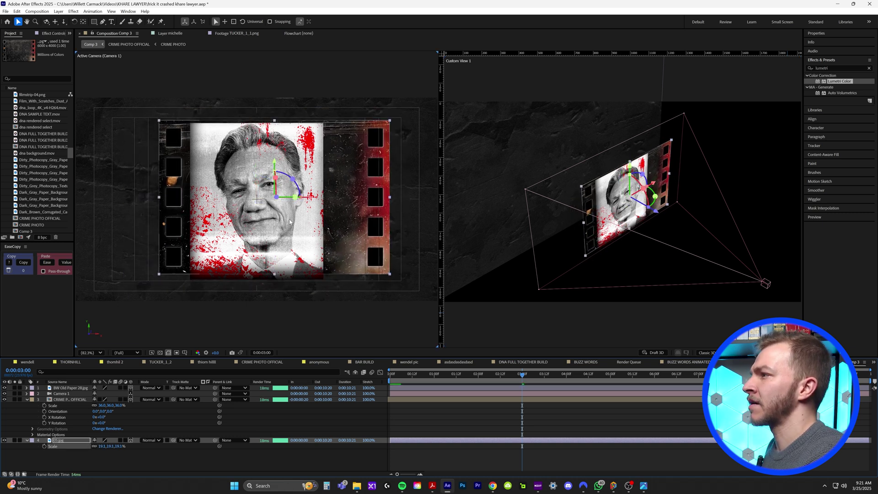
# Step: In single view, move the film strip's anchor to the photo's top-left and scale to 19.5%
pyautogui.press('.')
pyautogui.moveTo(168, 169); pyautogui.dragTo(175, 169)
pyautogui.hotkey('ctrl', 'alt', 'shift', 'n')
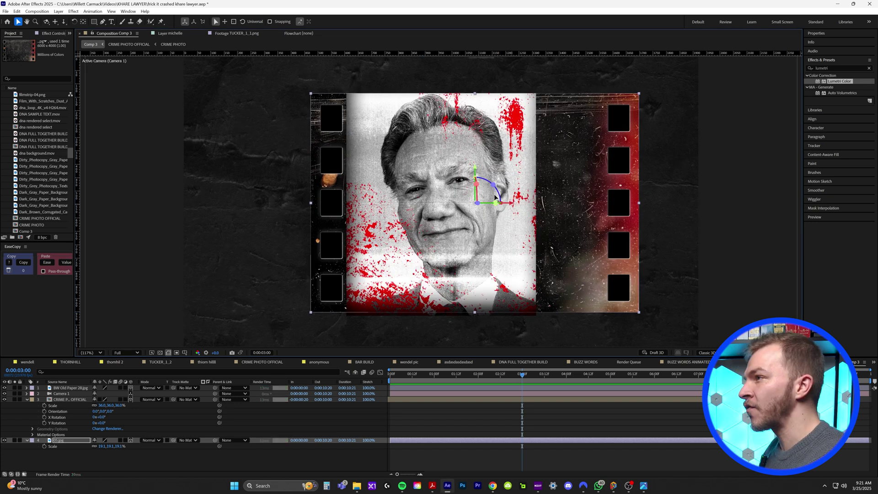
pyautogui.press('y')
pyautogui.moveTo(495, 198); pyautogui.dragTo(345, 64)
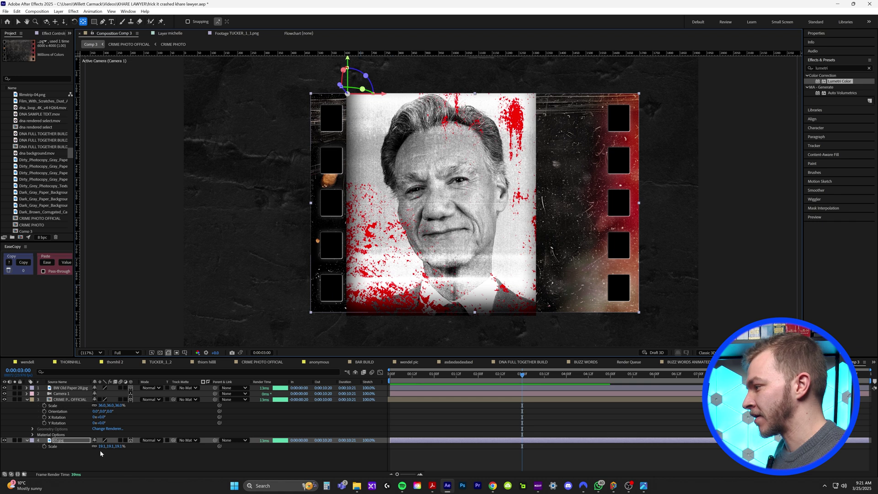
pyautogui.moveTo(102, 446); pyautogui.dragTo(102, 447)
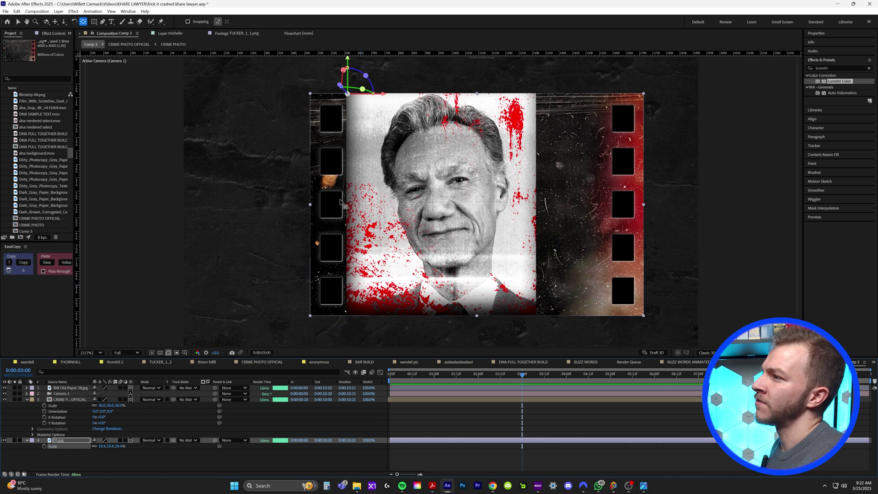
# Step: Mask the film strip's left side, then duplicate it, unmask the copy and slide it left
pyautogui.press('q')
pyautogui.moveTo(283, 72)
pyautogui.mouseDown()
pyautogui.moveTo(353, 128)
pyautogui.moveTo(391, 330)
pyautogui.mouseUp()
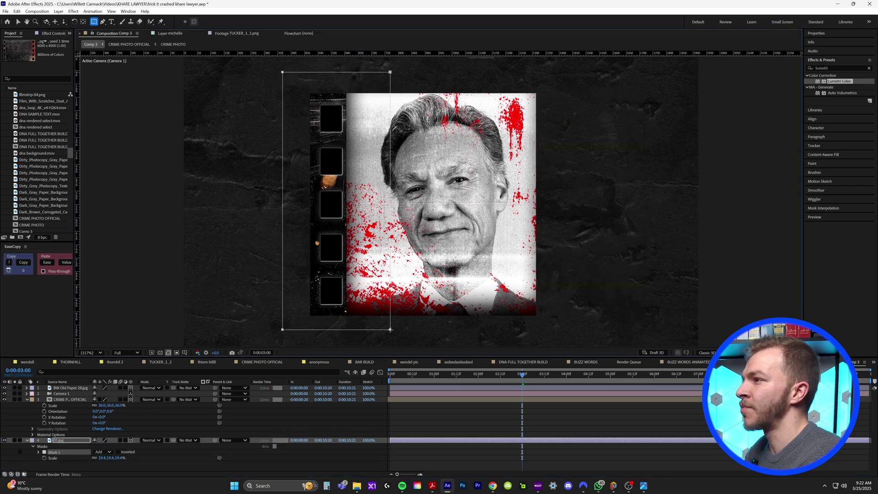
pyautogui.hotkey('ctrl', 'd')
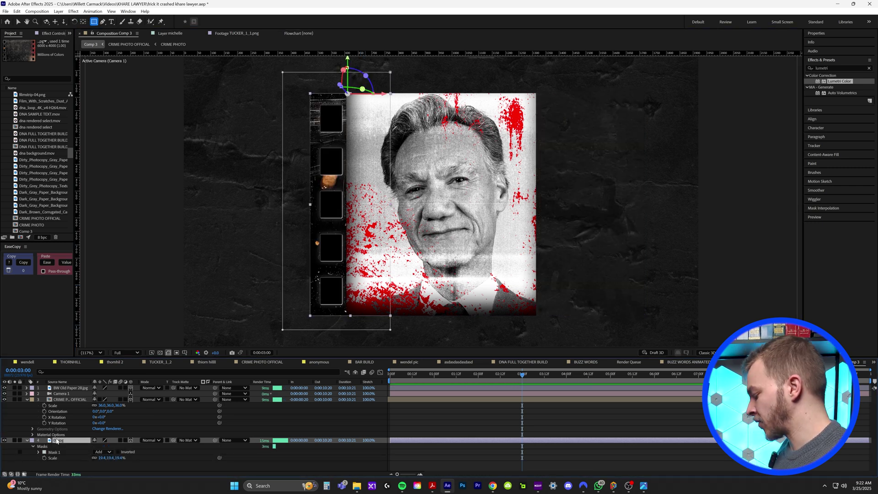
pyautogui.press('Delete')
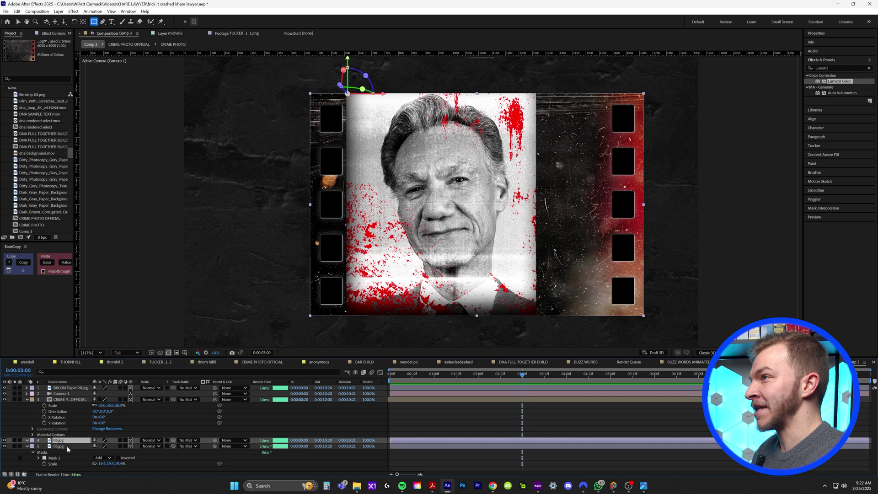
pyautogui.press('v')
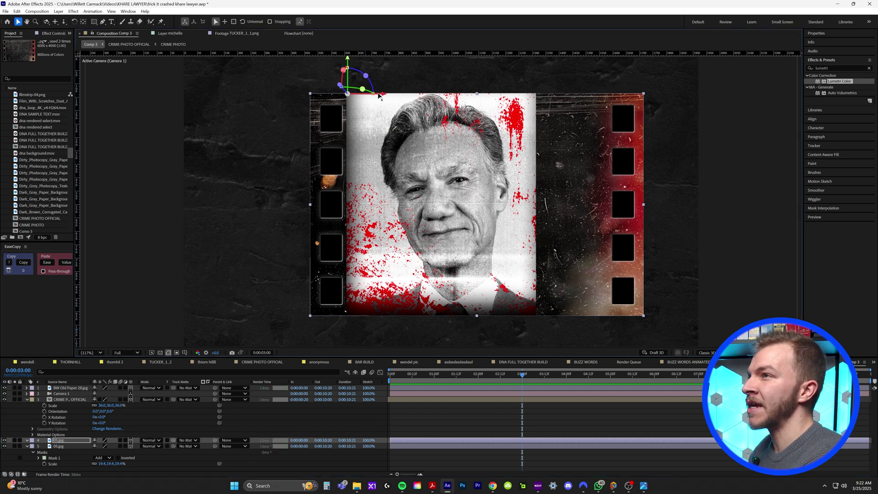
pyautogui.moveTo(391, 98); pyautogui.dragTo(316, 98)
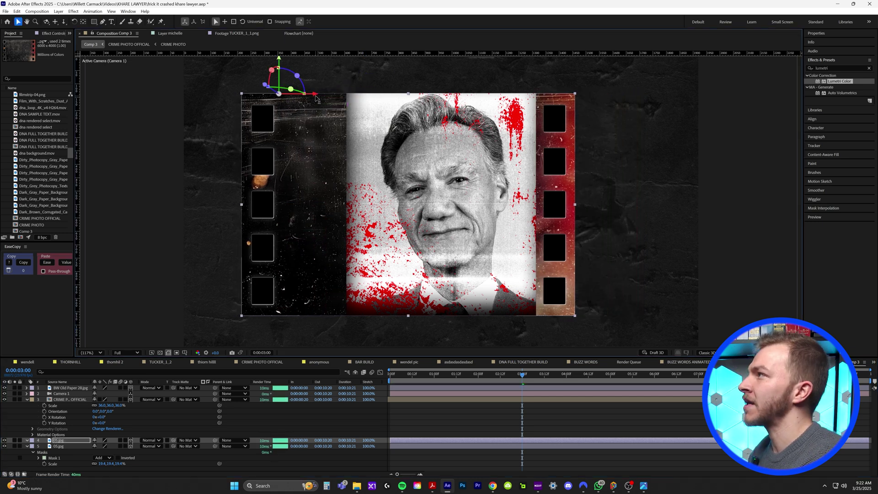
# Step: Mask the duplicate's right sprocket edge and nudge it tight against the portrait
pyautogui.click(94, 21)
pyautogui.moveTo(620, 84); pyautogui.dragTo(511, 319)
pyautogui.click(515, 403)
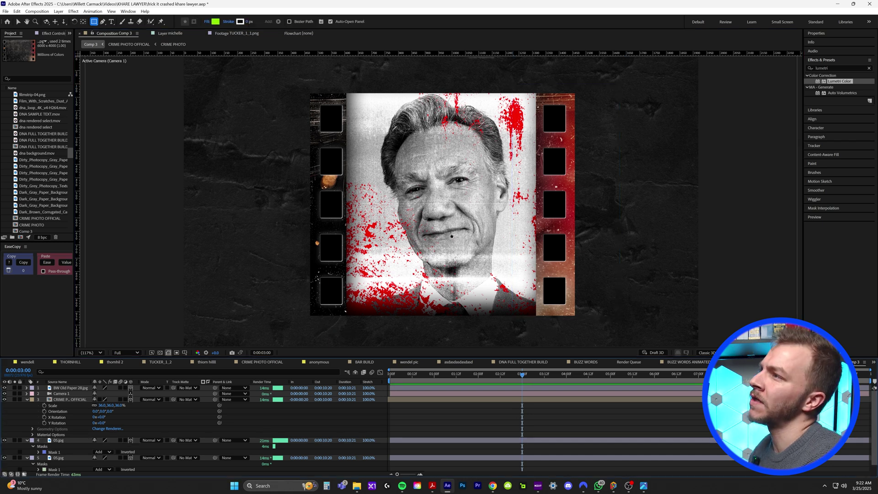
pyautogui.press(',')
pyautogui.press('v')
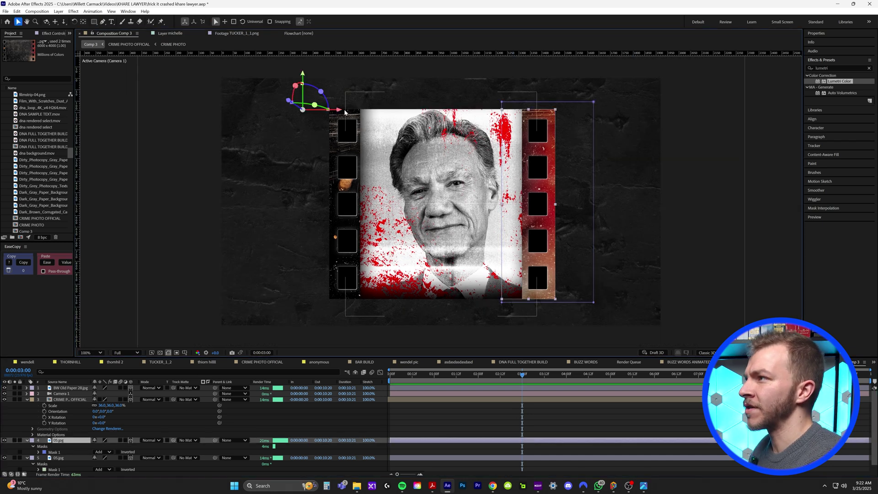
pyautogui.moveTo(341, 111); pyautogui.dragTo(338, 111)
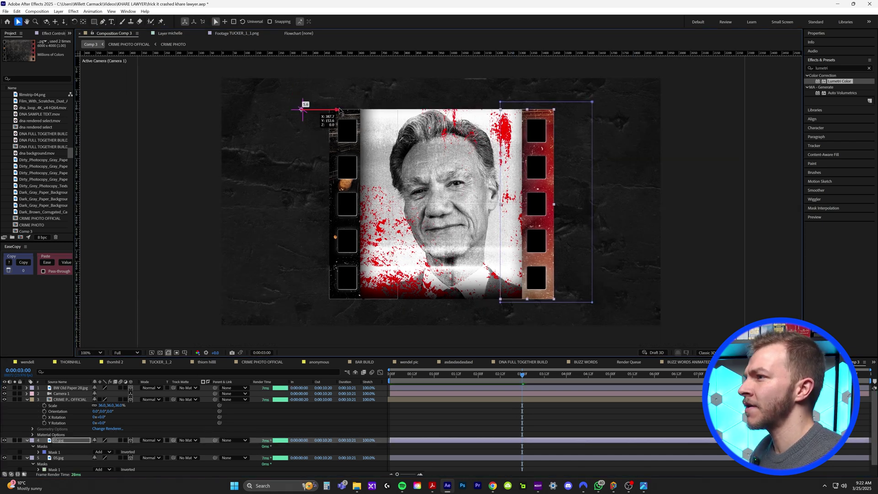
pyautogui.scroll(4, 517, 123)
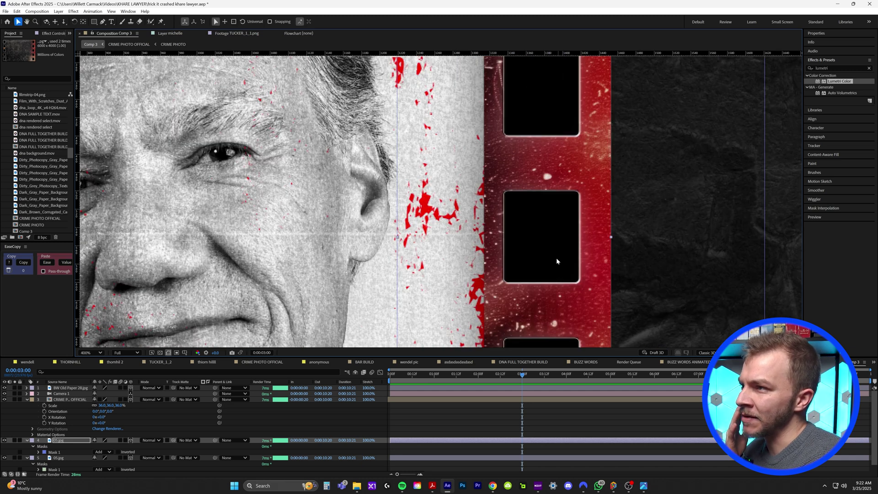
pyautogui.scroll(-4, 565, 320)
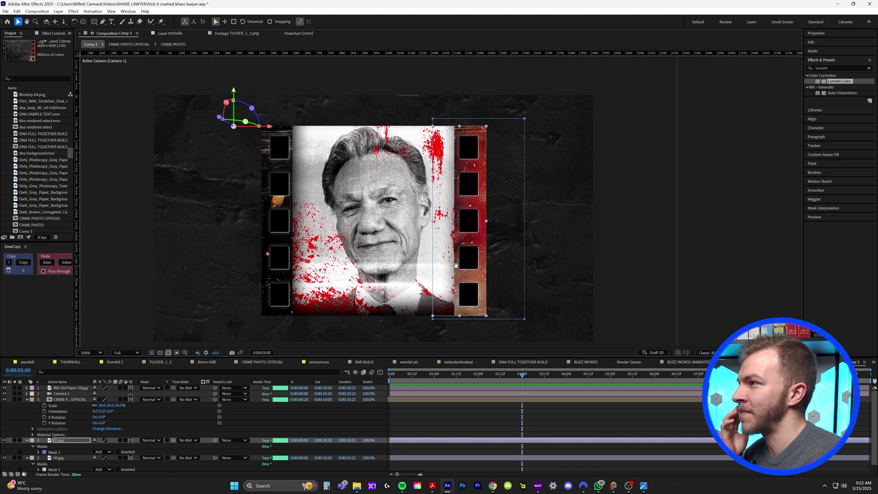
pyautogui.moveTo(456, 265); pyautogui.dragTo(521, 260)
pyautogui.scroll(1, 521, 261)
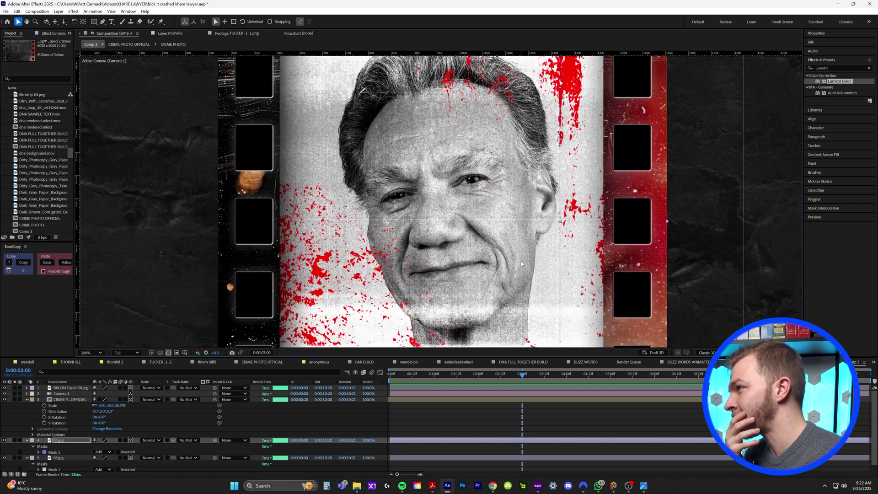
pyautogui.scroll(-1, 521, 261)
# Step: Set both film-strip layers' blend mode to Exclusion
pyautogui.keyDown('shift'); pyautogui.click(62, 458); pyautogui.keyUp('shift')
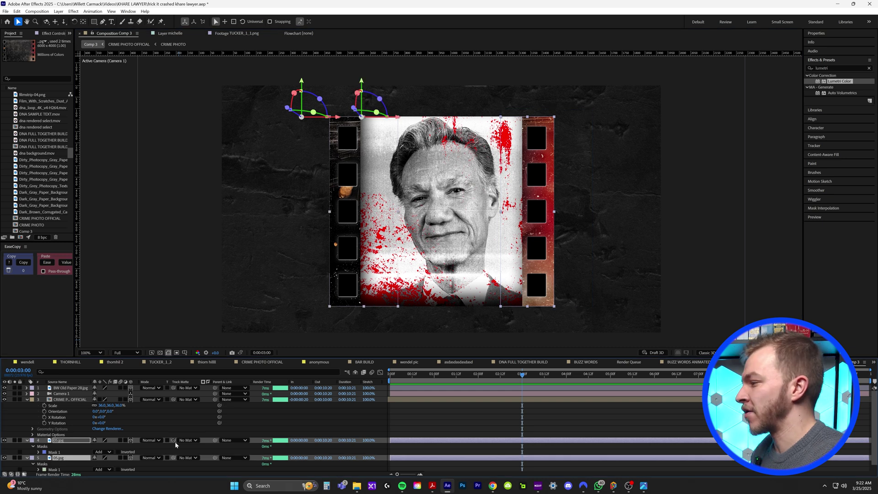
pyautogui.click(151, 440)
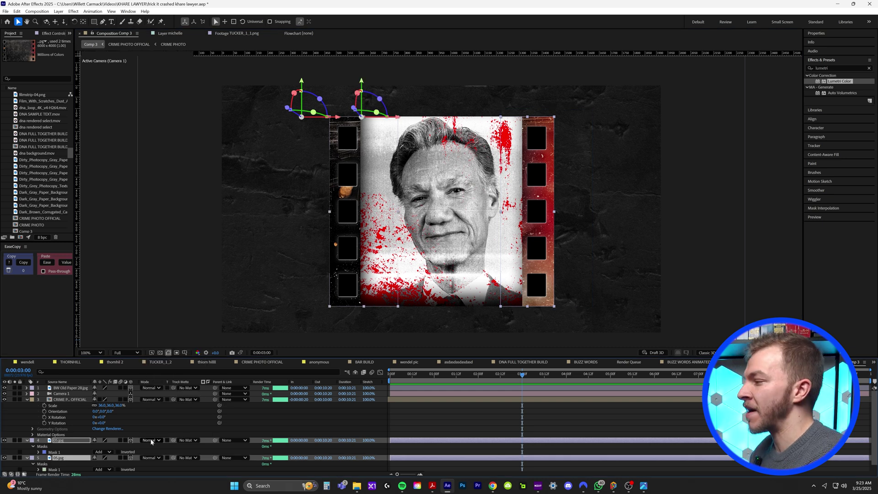
pyautogui.click(152, 441)
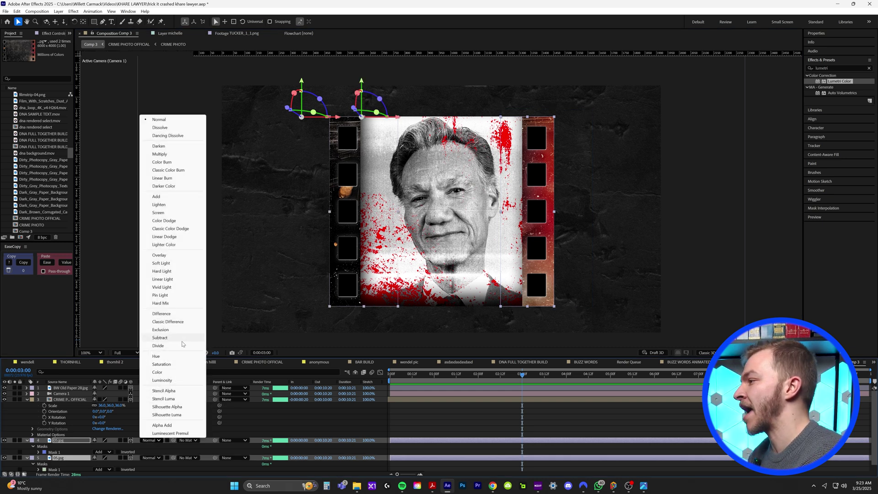
pyautogui.click(182, 329)
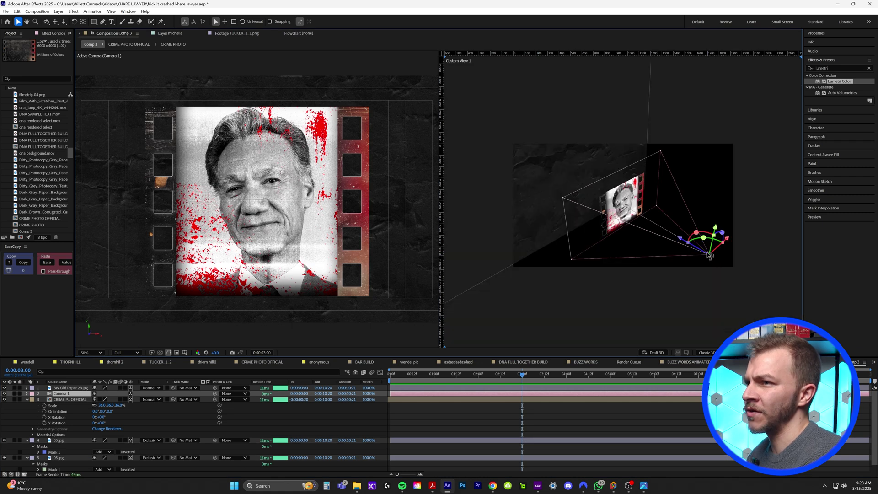
# Step: Dolly the camera closer along Z and solo the BW Old Paper 28.jpg layer
pyautogui.moveTo(683, 244); pyautogui.dragTo(690, 248)
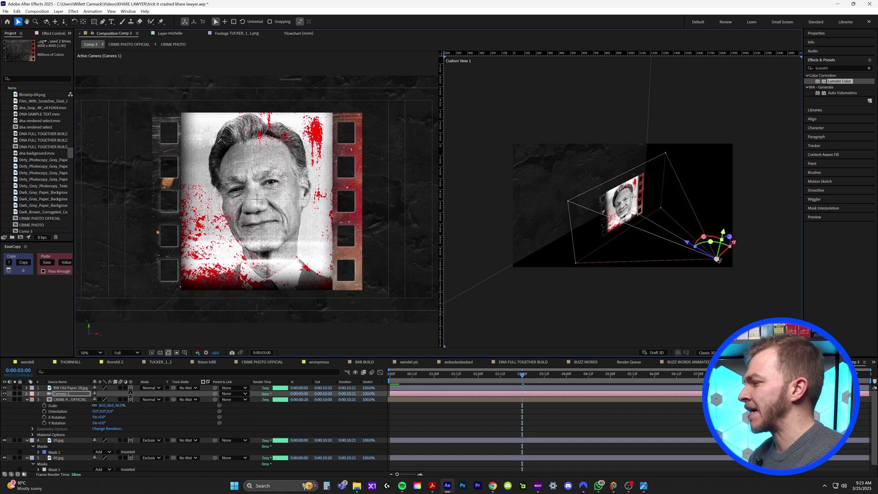
pyautogui.scroll(-1, 73, 439)
pyautogui.click(59, 445)
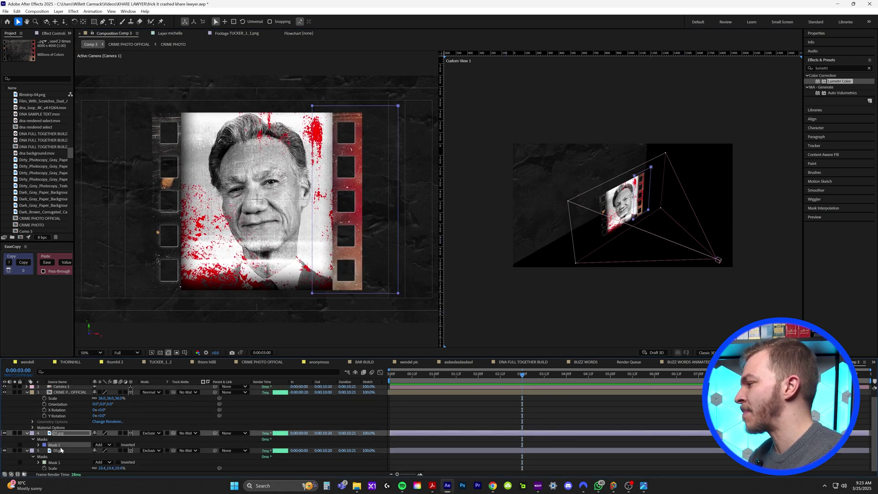
pyautogui.click(14, 423)
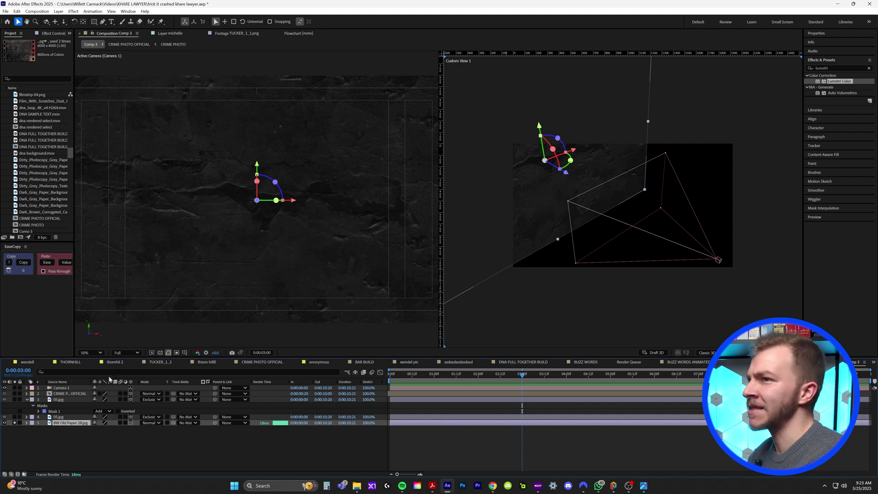
# Step: Find the Tint effect and apply it to BW Old Paper 28.jpg
pyautogui.click(824, 68)
pyautogui.write('fill')
pyautogui.press('BackSpace')
pyautogui.press('BackSpace')
pyautogui.press('BackSpace')
pyautogui.press('BackSpace')
pyautogui.write('tint')
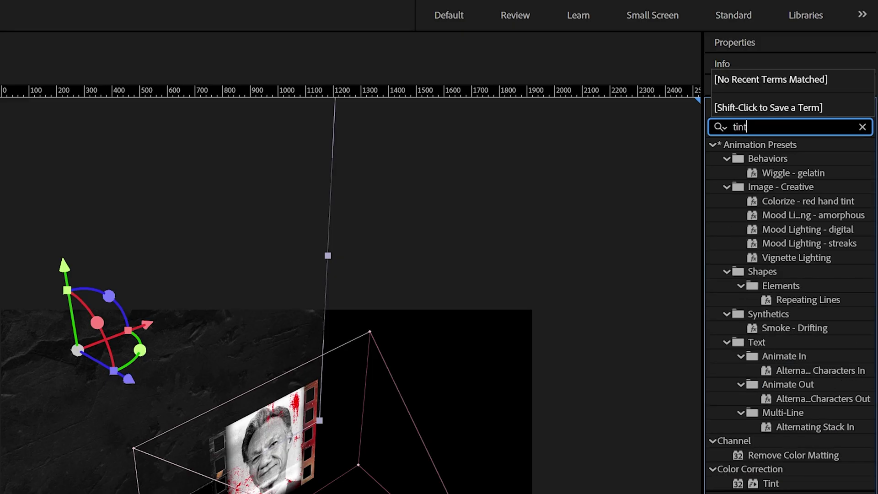
pyautogui.moveTo(771, 201); pyautogui.dragTo(72, 424)
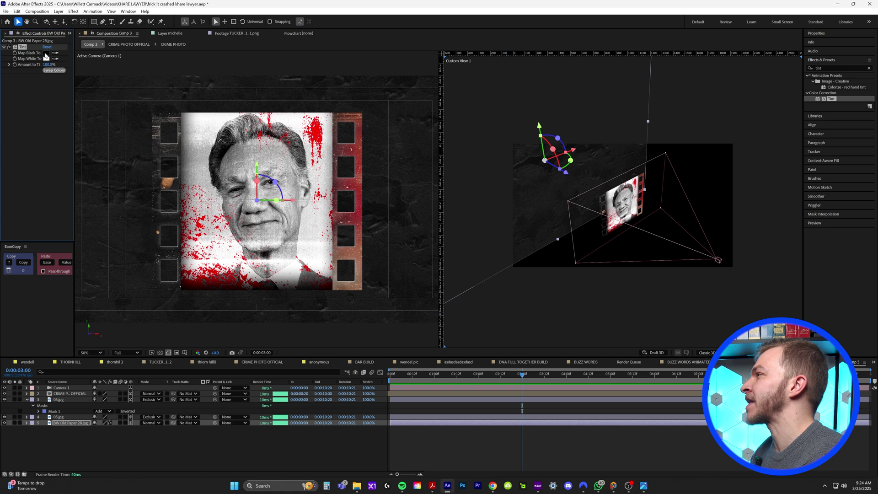
# Step: Set Tint's Map Black To colour to near-black navy #00081C
pyautogui.click(46, 53)
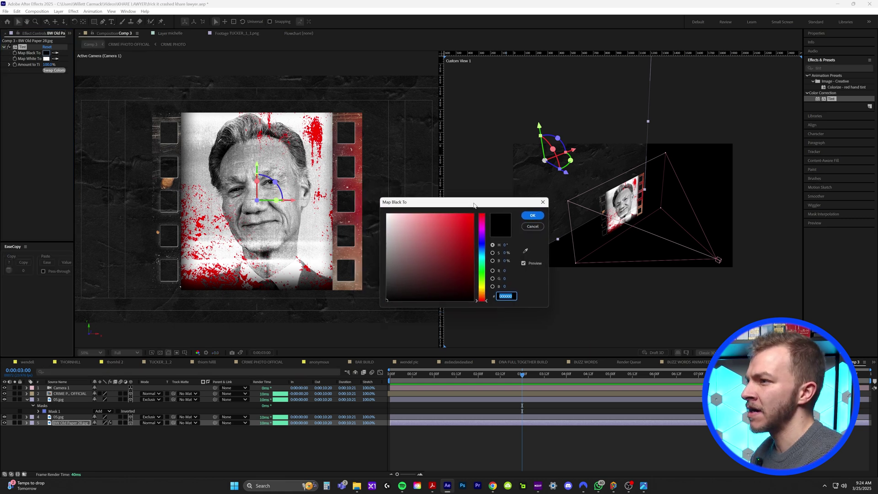
pyautogui.moveTo(468, 247); pyautogui.dragTo(473, 291)
pyautogui.moveTo(481, 252); pyautogui.dragTo(481, 247)
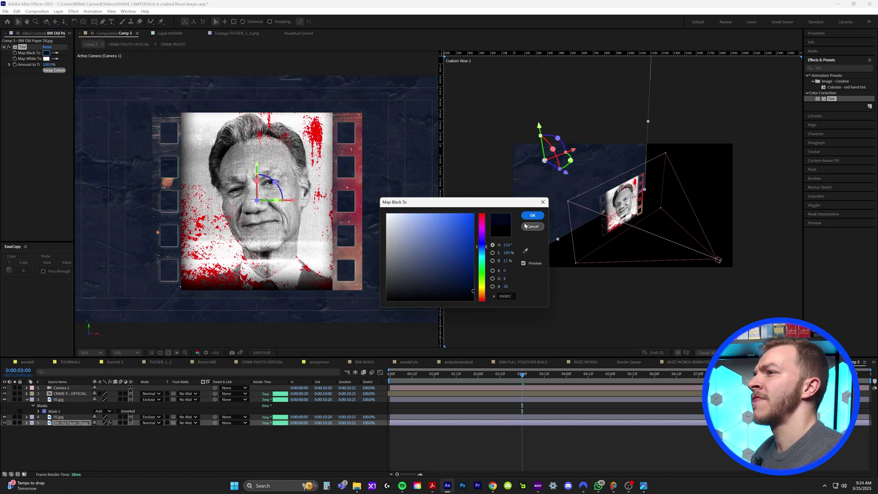
pyautogui.click(532, 216)
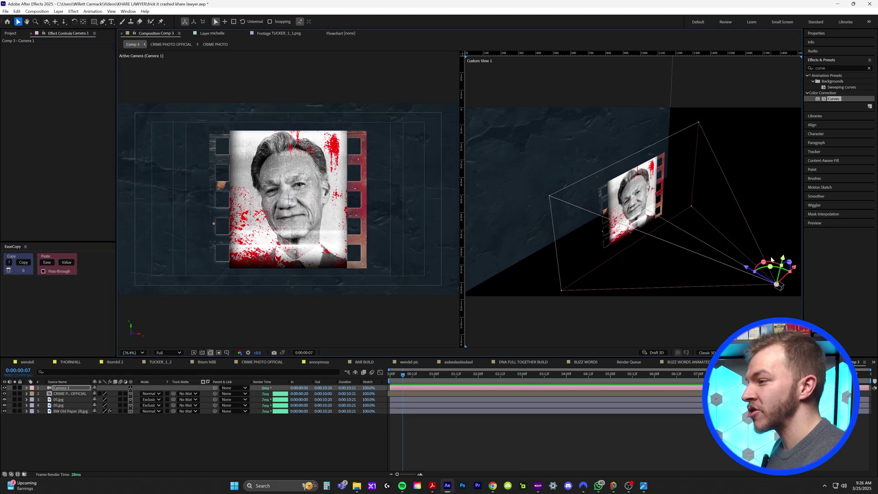
pyautogui.click(487, 432)
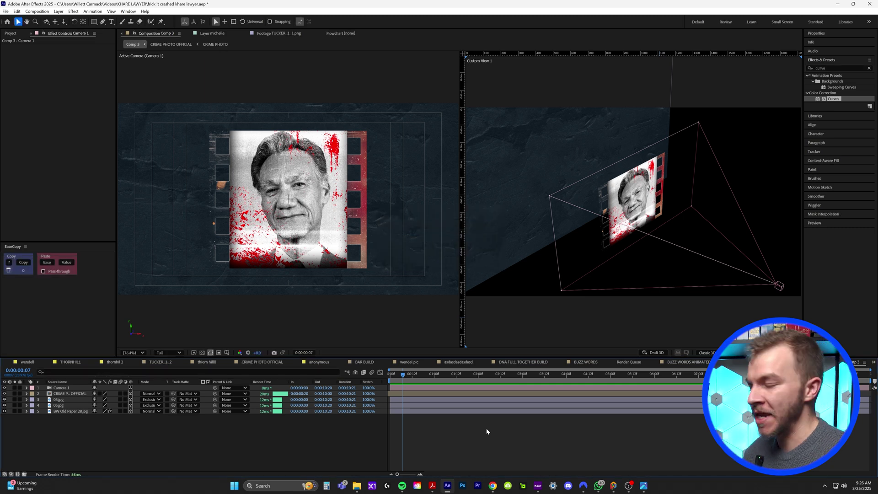
# Step: Add Null 17 and parent Camera 1 to it, nudging the null to test the rig
pyautogui.click(58, 11)
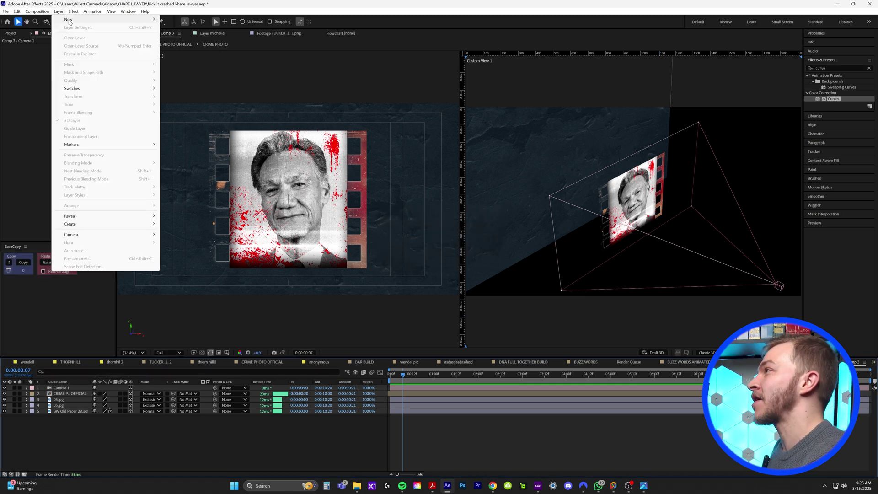
pyautogui.moveTo(73, 17)
pyautogui.click(186, 54)
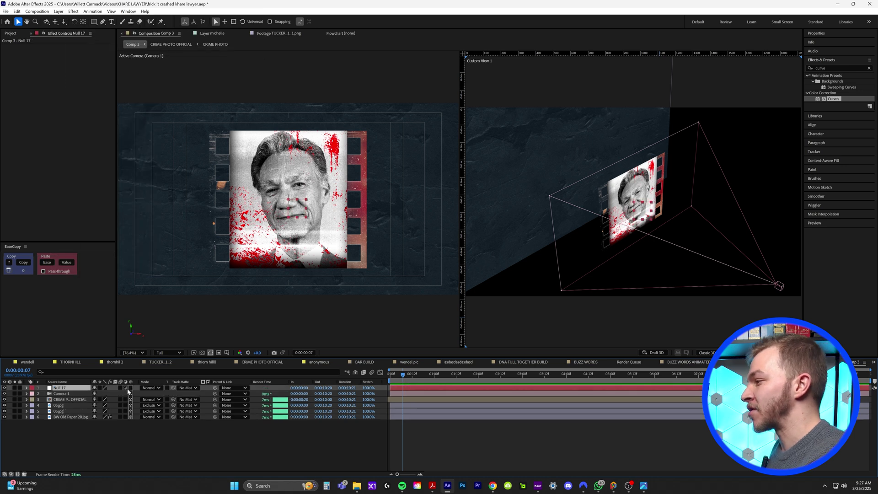
pyautogui.click(192, 394)
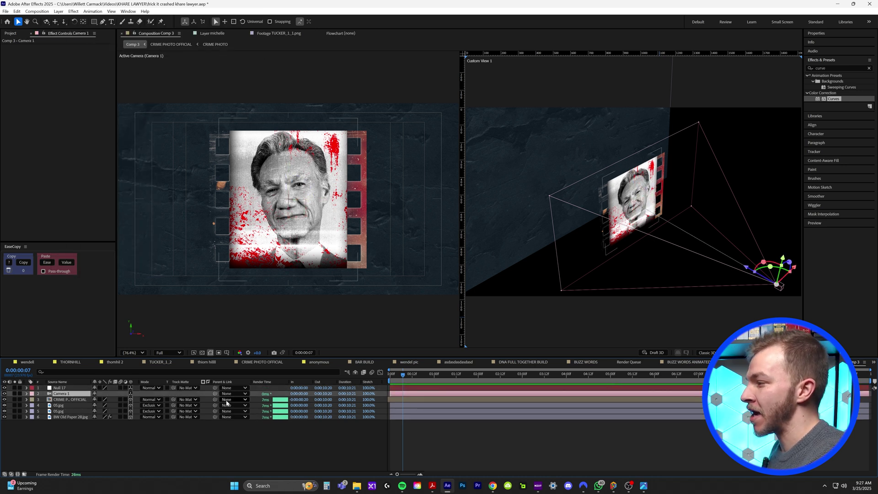
pyautogui.moveTo(215, 394); pyautogui.dragTo(62, 388)
pyautogui.click(59, 388)
pyautogui.moveTo(640, 197); pyautogui.dragTo(649, 197)
# Step: Keyframe Null 17's Position at 0:00 and 2:00, with a starting height of 314
pyautogui.press('p')
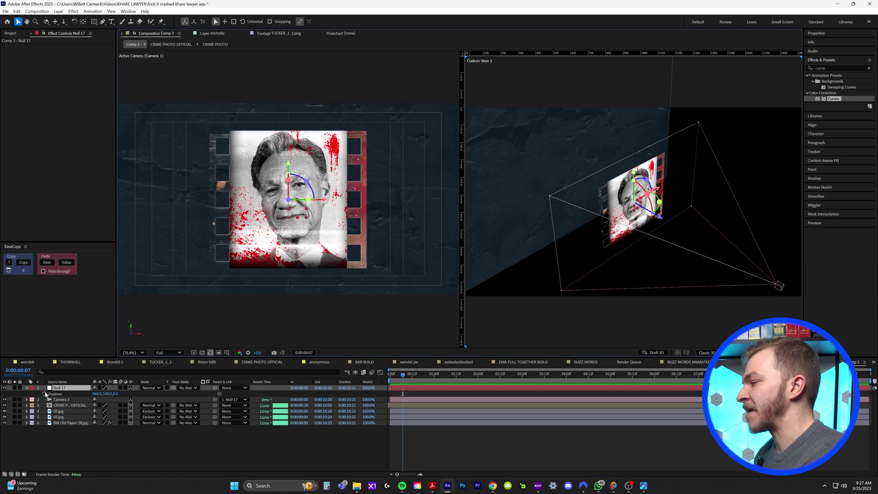
pyautogui.click(44, 394)
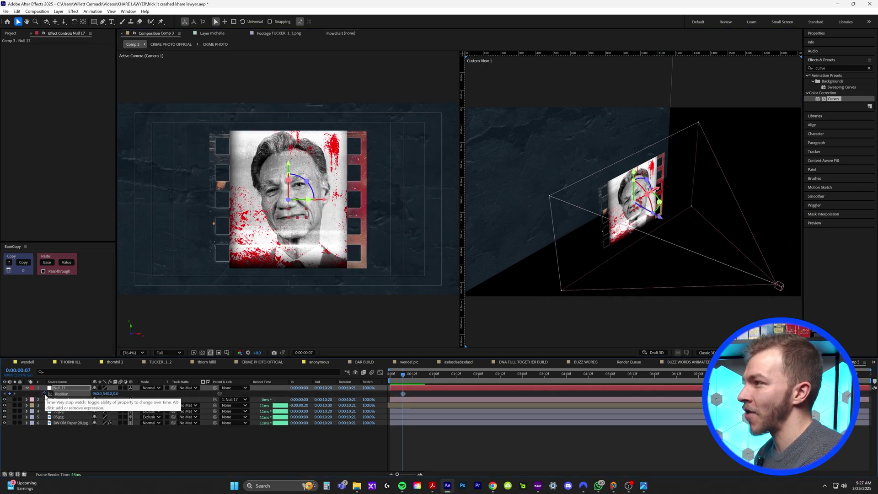
pyautogui.moveTo(403, 394); pyautogui.dragTo(480, 394)
pyautogui.press('Home')
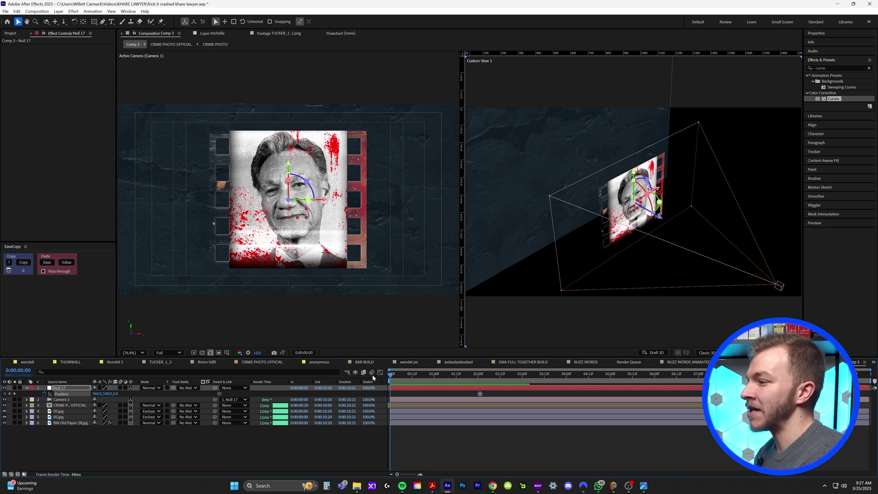
pyautogui.moveTo(106, 393); pyautogui.dragTo(108, 395)
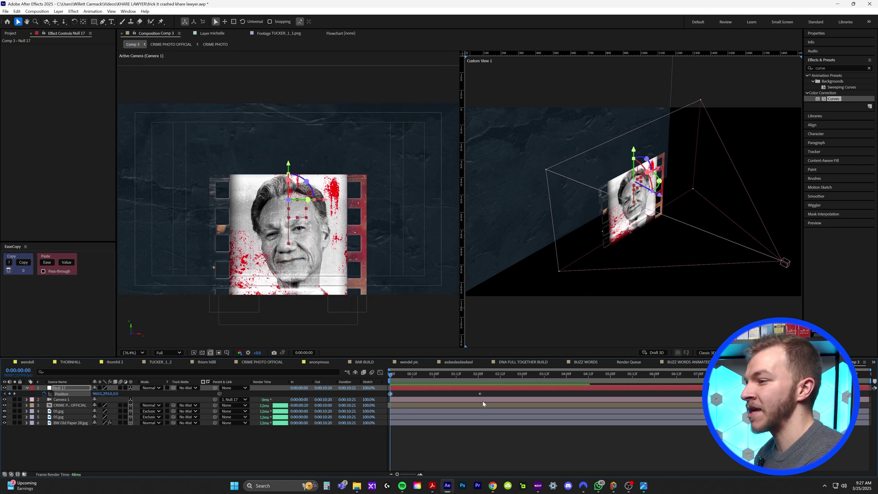
# Step: Apply Easy Ease to both Position keyframes and adjust their influence in the speed graph
pyautogui.moveTo(484, 404); pyautogui.dragTo(388, 392)
pyautogui.rightClick(391, 394)
pyautogui.moveTo(439, 390)
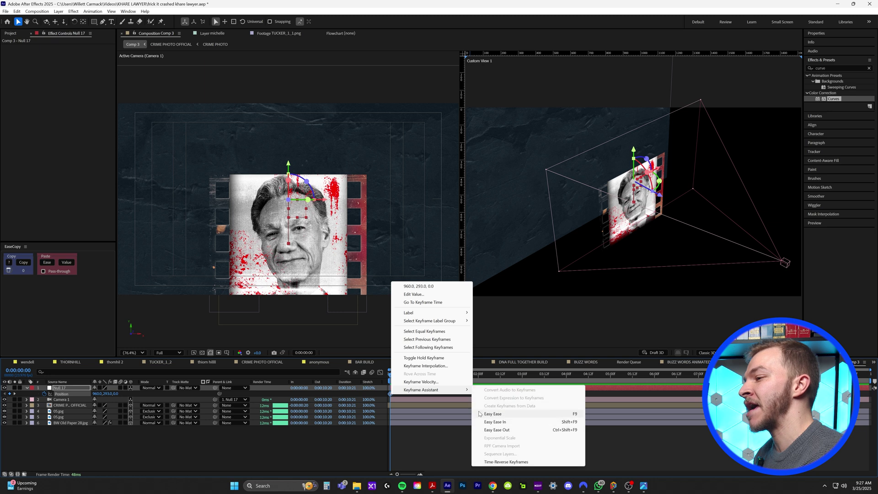
pyautogui.click(509, 416)
pyautogui.click(380, 373)
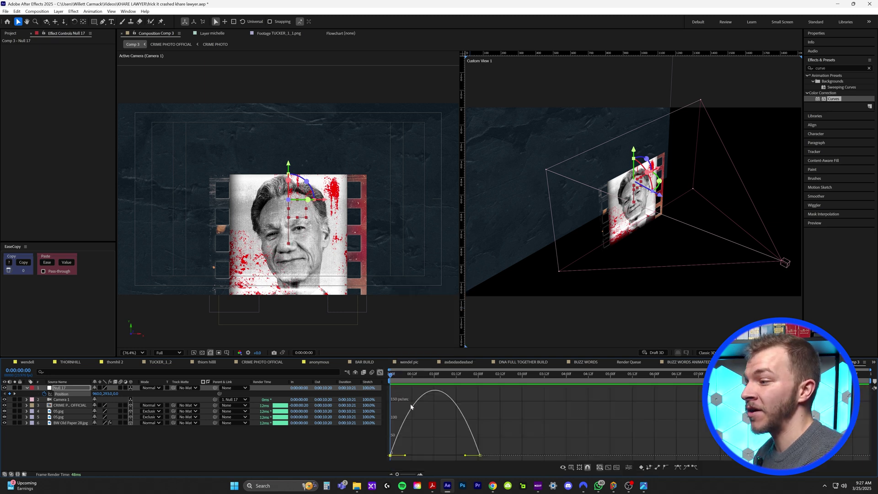
pyautogui.moveTo(404, 456); pyautogui.dragTo(396, 387)
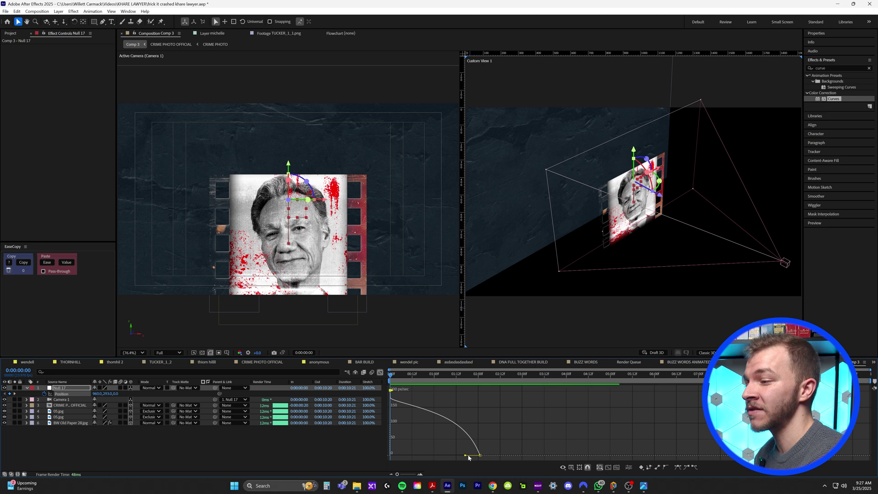
pyautogui.moveTo(466, 456); pyautogui.dragTo(441, 455)
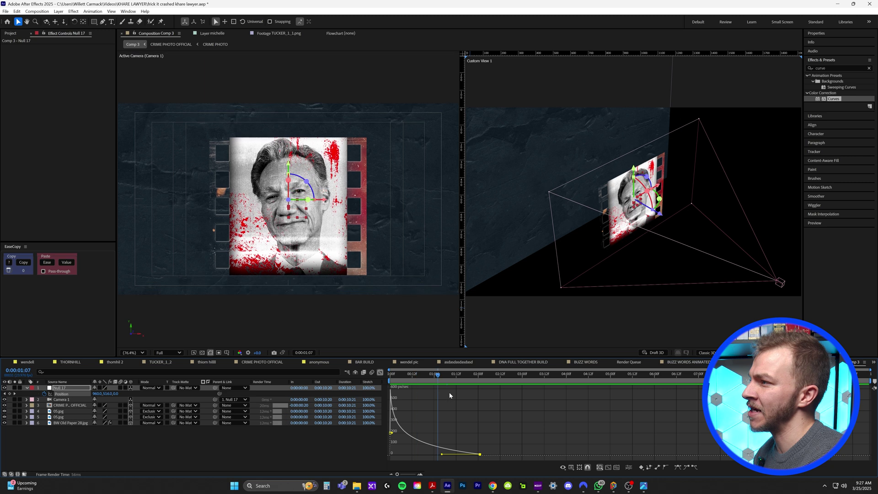
pyautogui.press('space')
pyautogui.press('space')
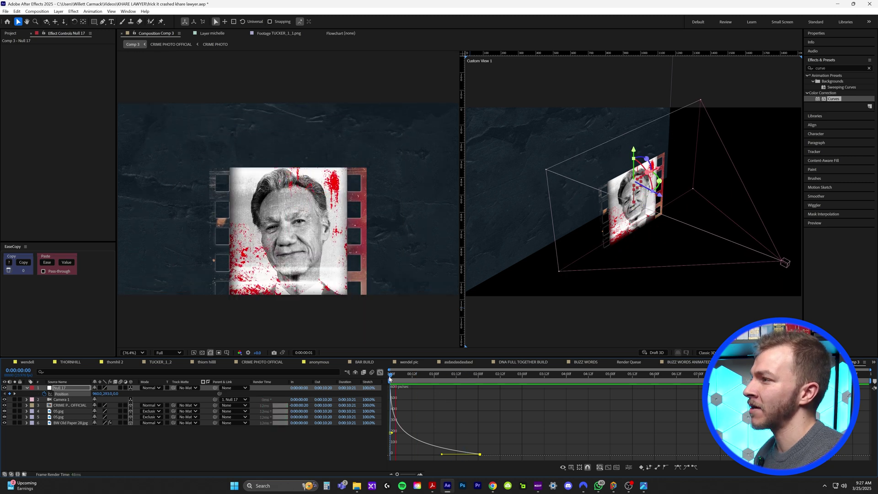
pyautogui.click(380, 373)
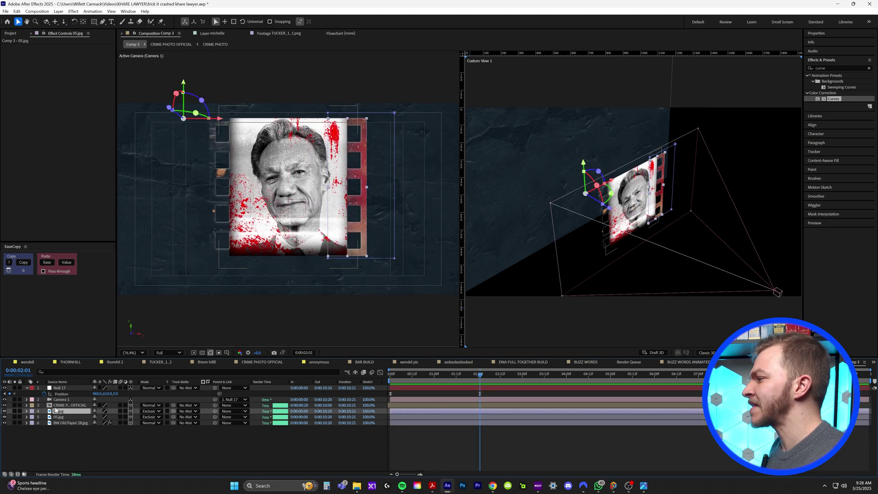
pyautogui.click(69, 406)
# Step: Try shrinking the crime photo's Scale to about 25%, then undo it
pyautogui.press('s')
pyautogui.moveTo(101, 412); pyautogui.dragTo(94, 410)
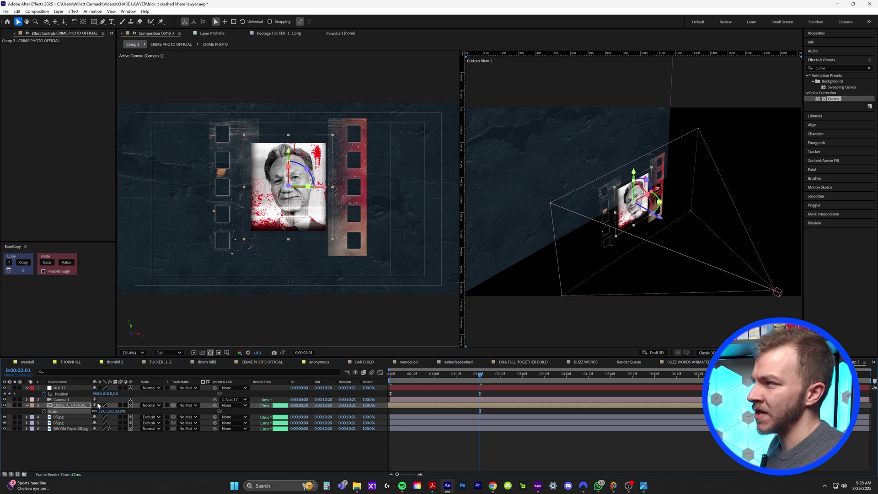
pyautogui.hotkey('ctrl', 'z')
# Step: Parent both 05.jpg film strips to CRIME PHOTO OFFICIAL and raise the photo slightly
pyautogui.click(60, 419)
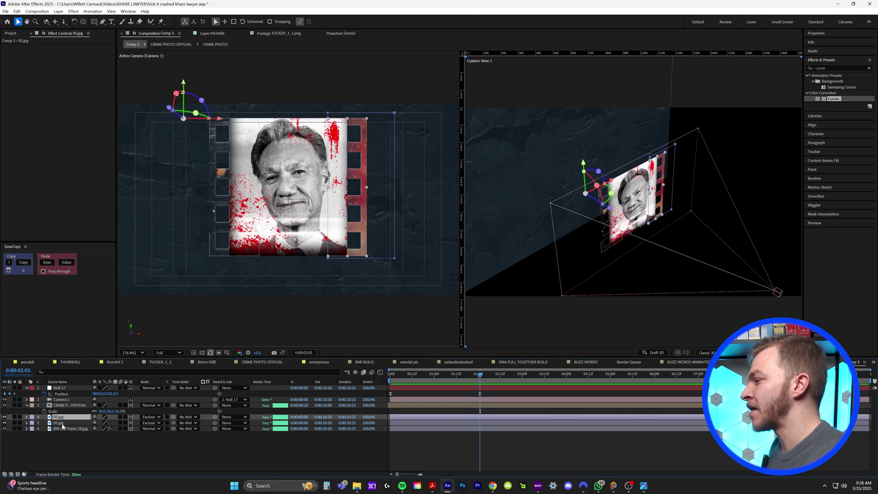
pyautogui.keyDown('shift'); pyautogui.click(59, 423); pyautogui.keyUp('shift')
pyautogui.click(15, 417)
pyautogui.click(16, 417)
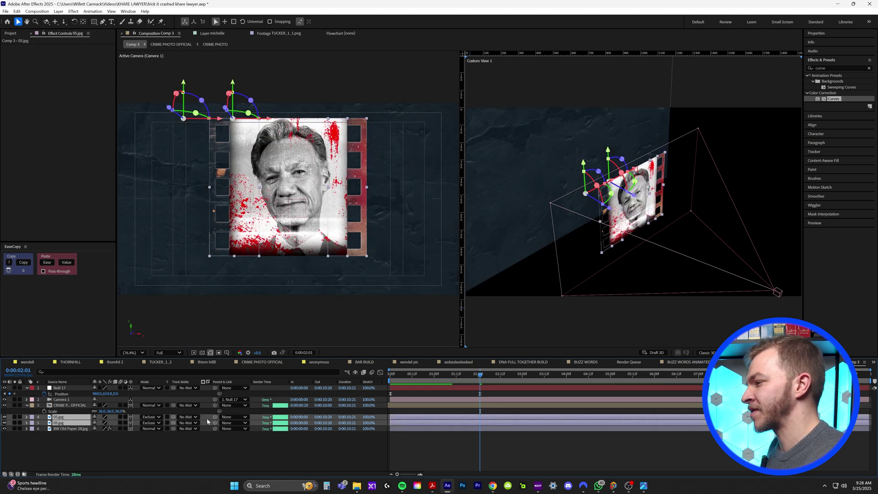
pyautogui.moveTo(174, 436); pyautogui.dragTo(79, 413)
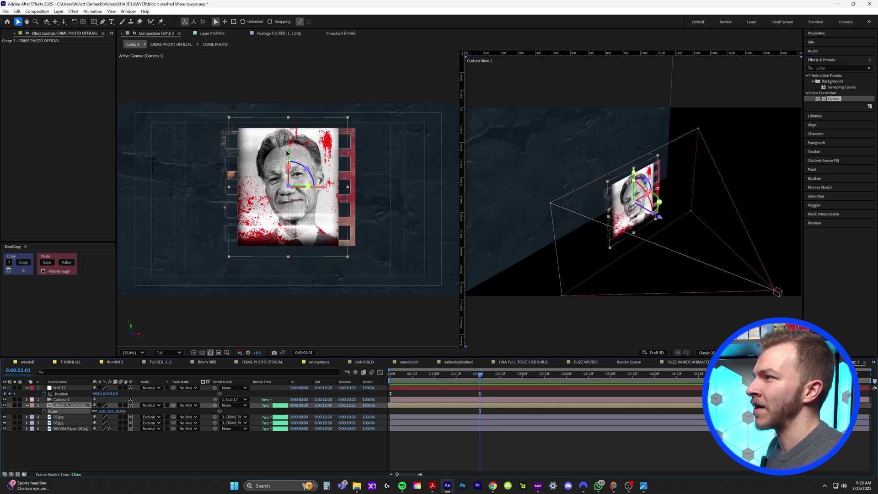
pyautogui.moveTo(287, 149); pyautogui.dragTo(285, 144)
pyautogui.click(112, 22)
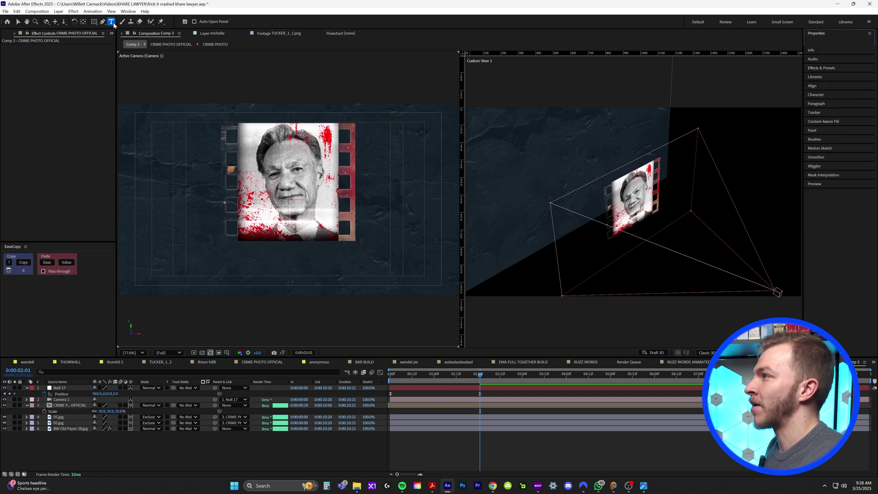
pyautogui.click(246, 262)
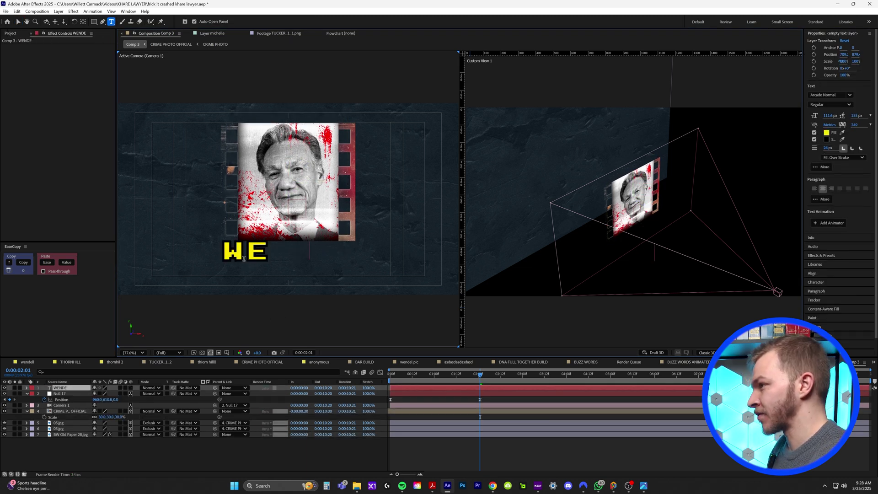
pyautogui.press('Escape')
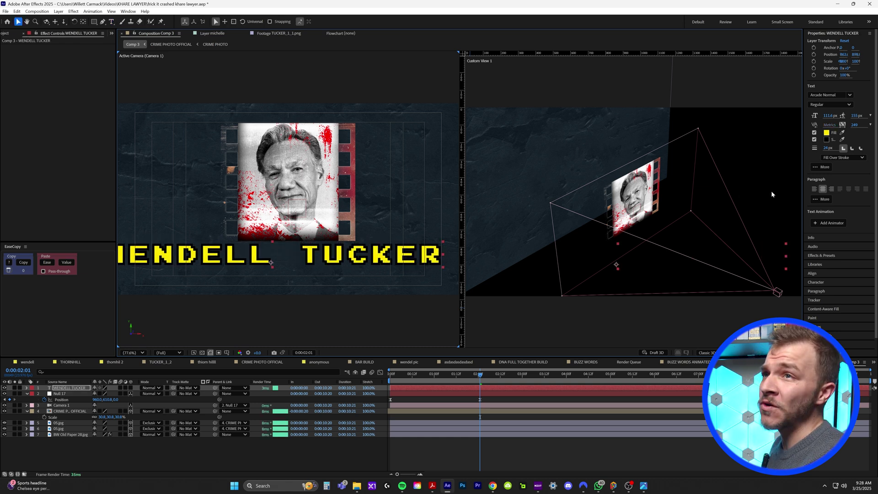
pyautogui.moveTo(830, 118); pyautogui.dragTo(758, 145)
pyautogui.hotkey('shift', 'Right')
pyautogui.hotkey('shift', 'Right')
pyautogui.hotkey('shift', 'Right')
pyautogui.hotkey('shift', 'Right')
pyautogui.hotkey('shift', 'Right')
pyautogui.hotkey('shift', 'Right')
pyautogui.hotkey('shift', 'Right')
pyautogui.hotkey('shift', 'Right')
pyautogui.hotkey('shift', 'Right')
pyautogui.hotkey('shift', 'Right')
pyautogui.hotkey('shift', 'Right')
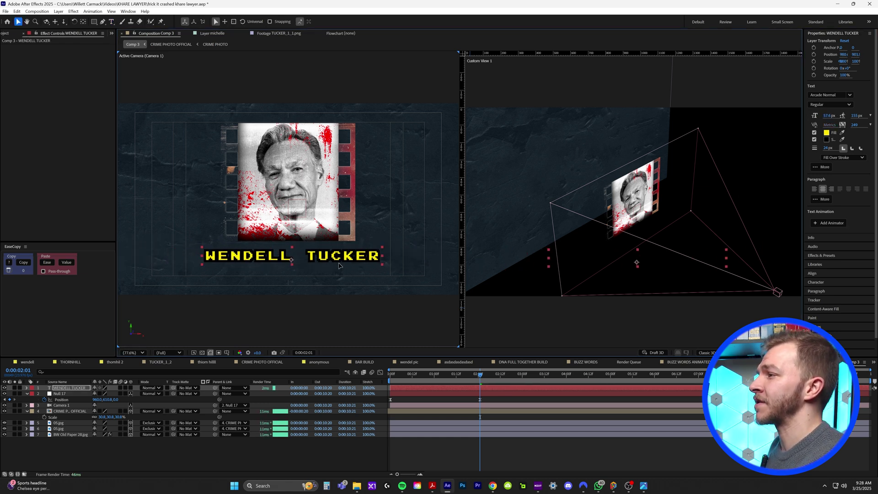
# Step: Style the title in Friz Quadrata Bold Italic with no stroke and white fill
pyautogui.click(828, 95)
pyautogui.write('fri')
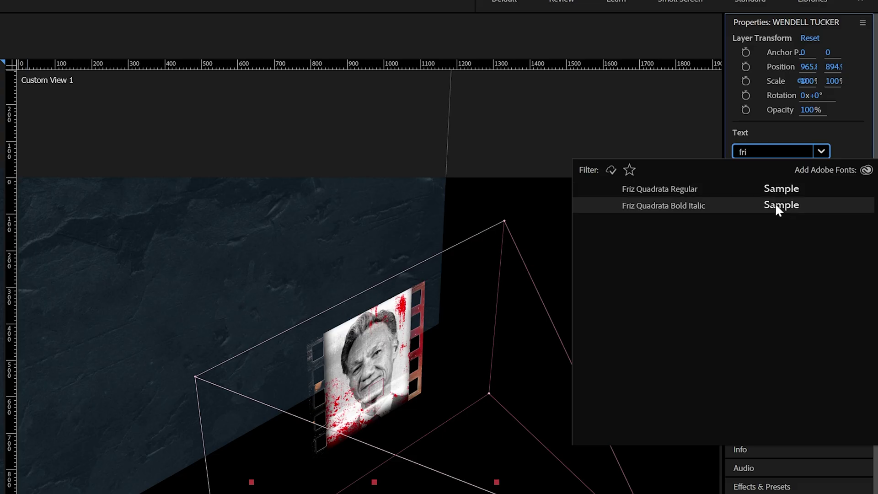
pyautogui.click(829, 120)
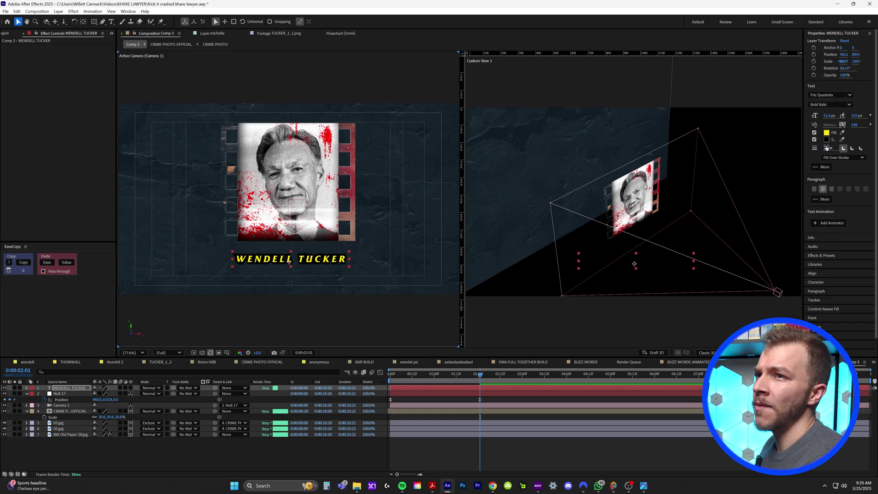
pyautogui.moveTo(776, 261); pyautogui.dragTo(705, 253)
pyautogui.click(827, 133)
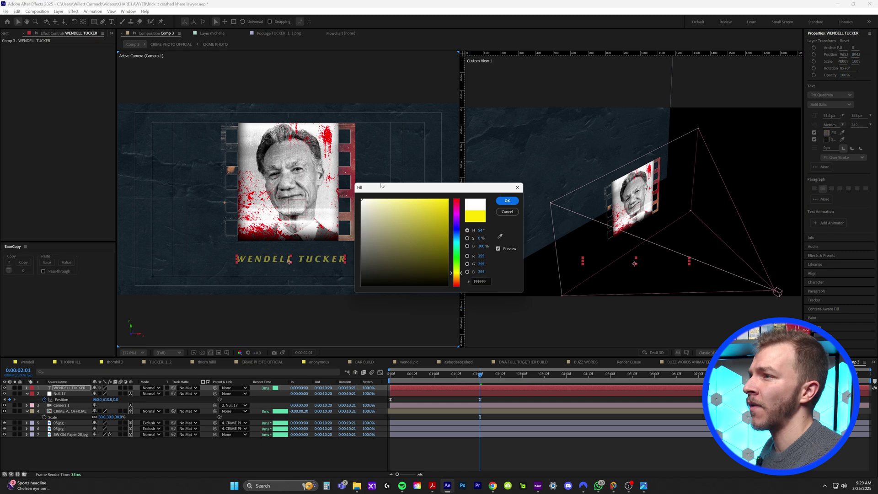
pyautogui.click(514, 202)
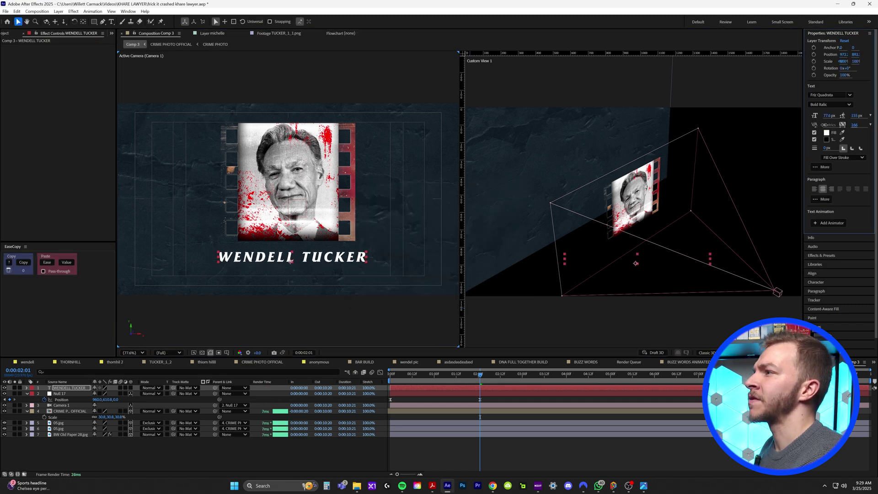
pyautogui.click(826, 256)
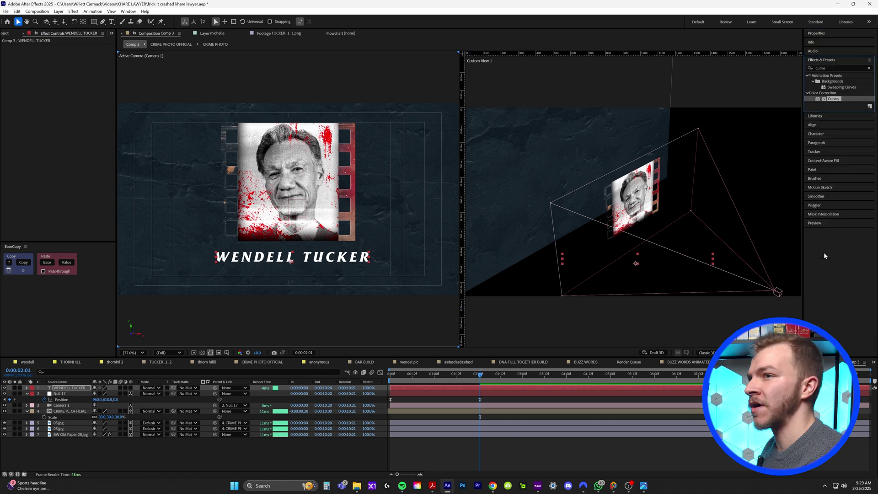
pyautogui.click(837, 66)
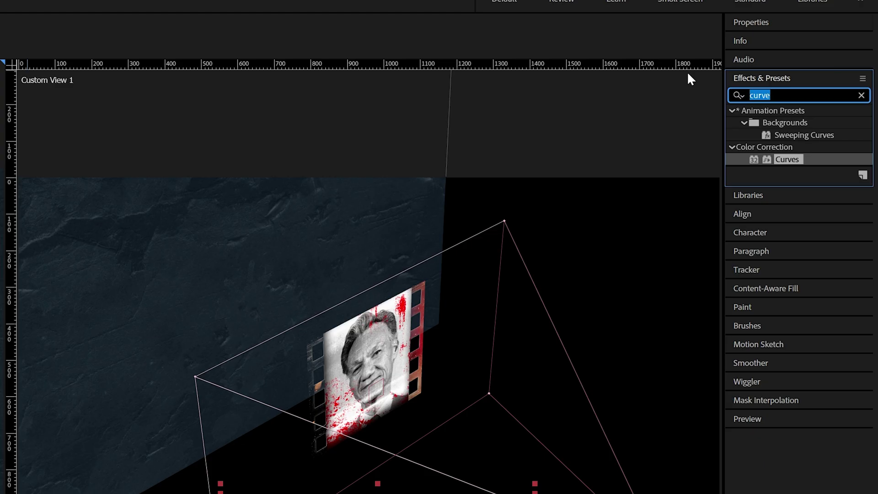
pyautogui.write('deep')
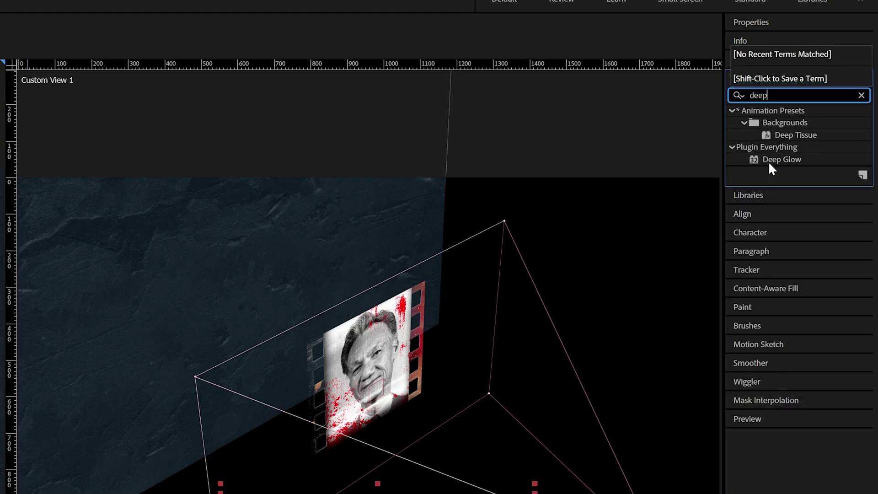
pyautogui.click(771, 160)
pyautogui.moveTo(86, 377); pyautogui.dragTo(131, 388)
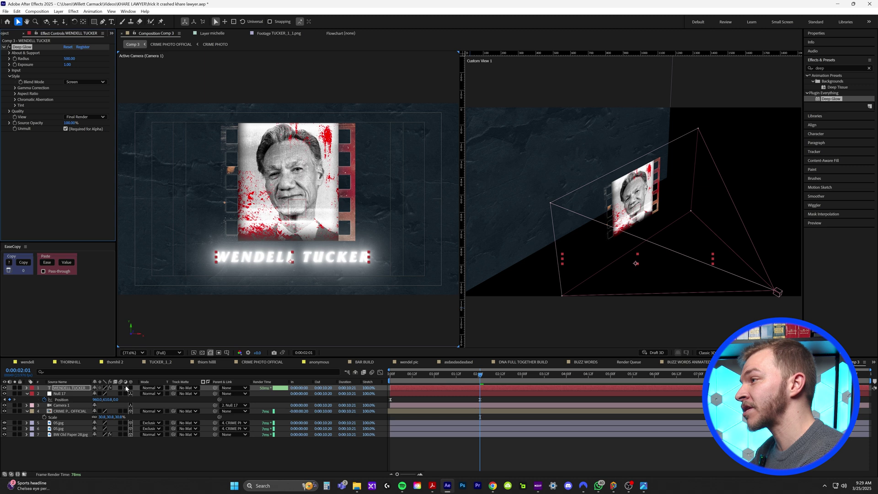
pyautogui.moveTo(291, 235); pyautogui.dragTo(293, 236)
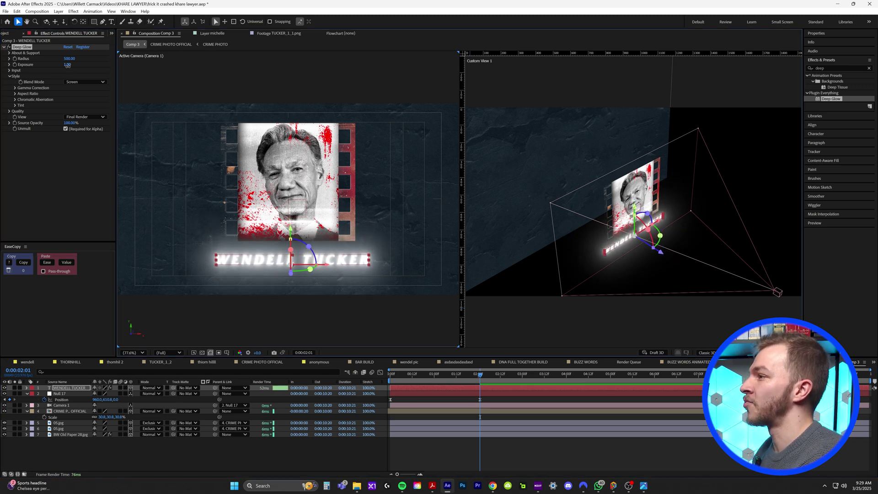
# Step: Lower the glow's Exposure and set chromatic aberration to Red & Green with a negative amount
pyautogui.moveTo(68, 65); pyautogui.dragTo(28, 136)
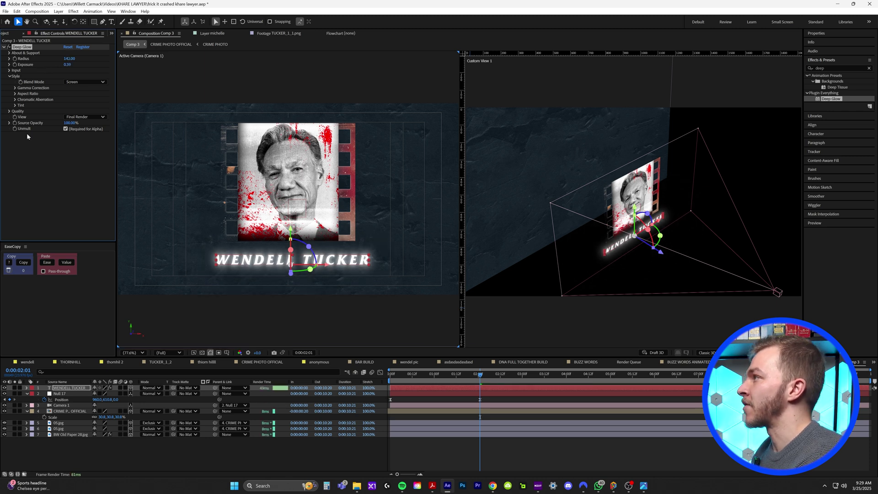
pyautogui.click(15, 99)
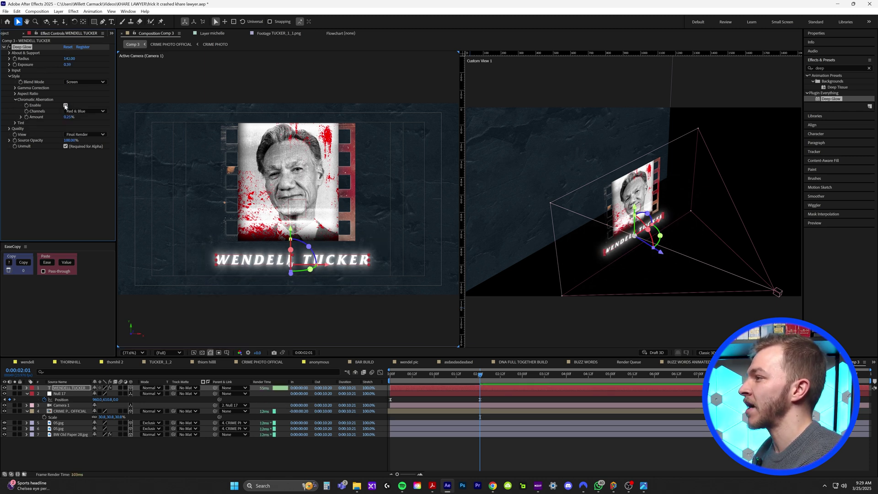
pyautogui.scroll(3, 337, 229)
pyautogui.moveTo(335, 237); pyautogui.dragTo(312, 242)
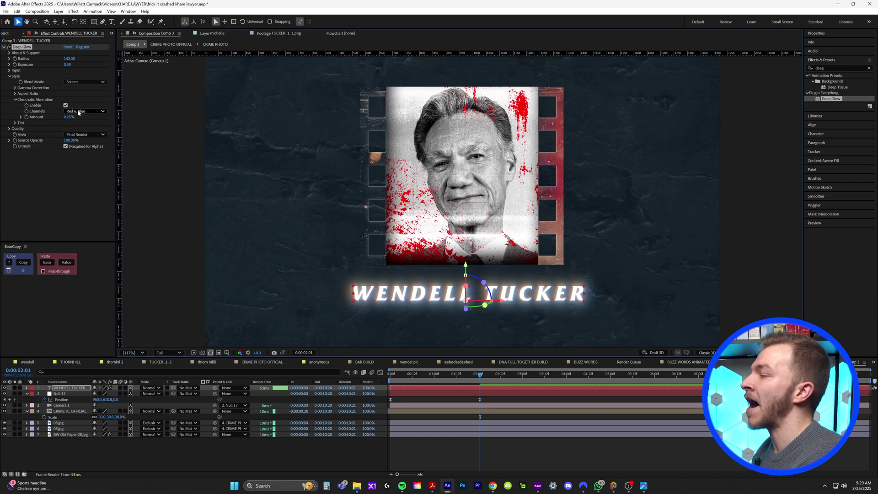
pyautogui.click(78, 112)
pyautogui.click(80, 123)
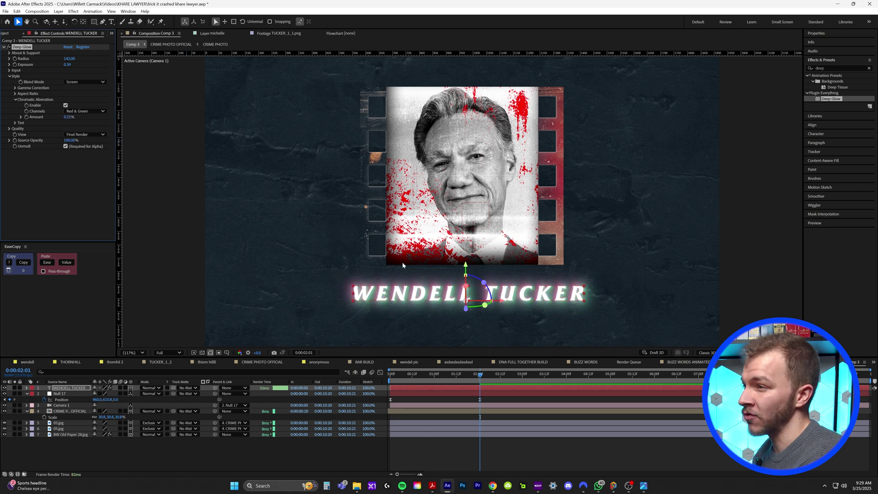
pyautogui.moveTo(66, 120); pyautogui.dragTo(54, 121)
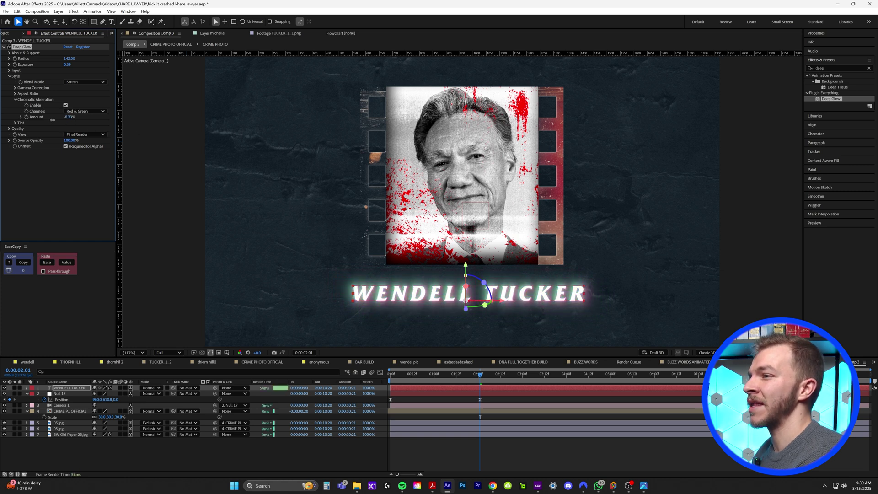
# Step: Reset the viewer to 100%, preview the animation, and stop at the 2-second mark
pyautogui.press('/')
pyautogui.click(391, 375)
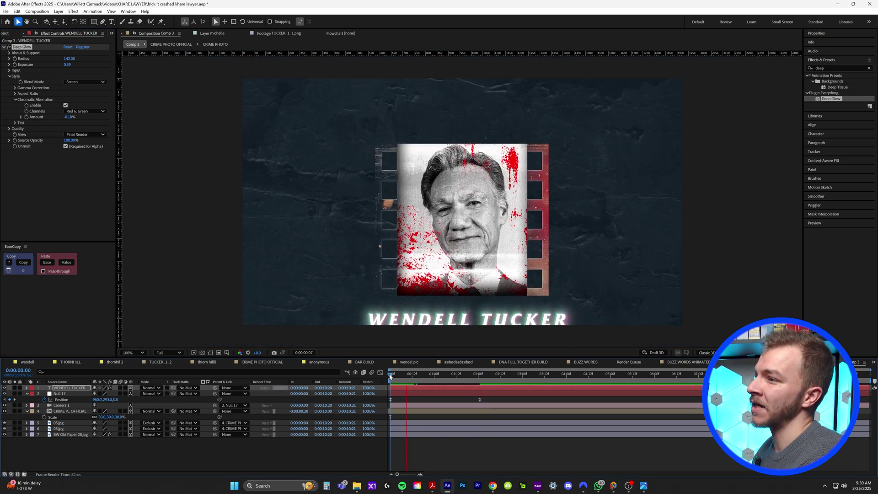
pyautogui.press('space')
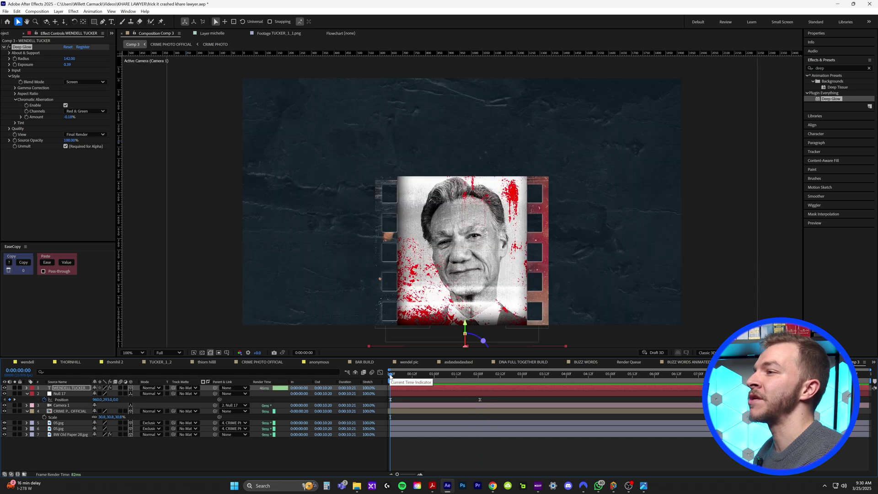
pyautogui.press('space')
pyautogui.hotkey('ctrl', 'Down')
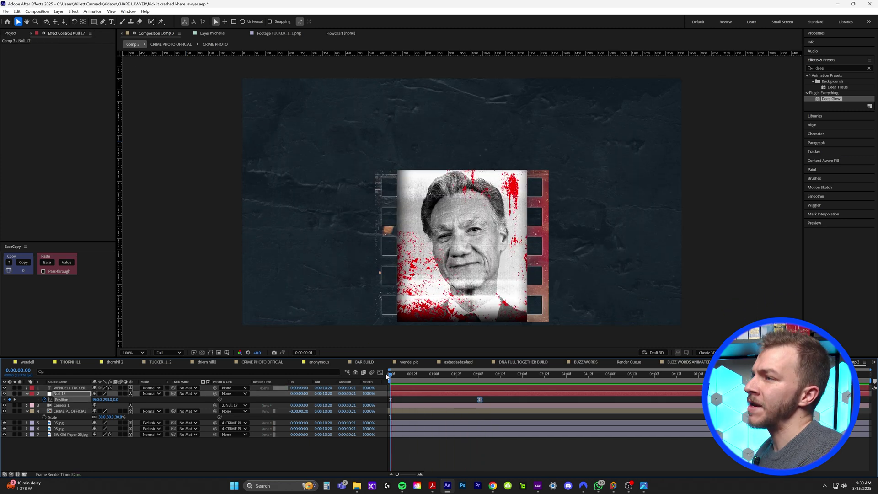
pyautogui.click(479, 376)
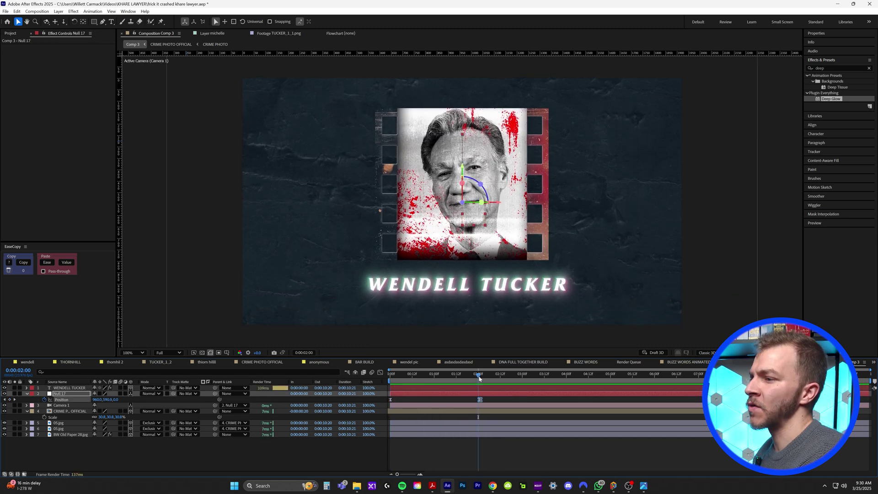
pyautogui.click(59, 12)
# Step: Create a near-black solid and move it below the portrait layers
pyautogui.moveTo(73, 19)
pyautogui.click(176, 27)
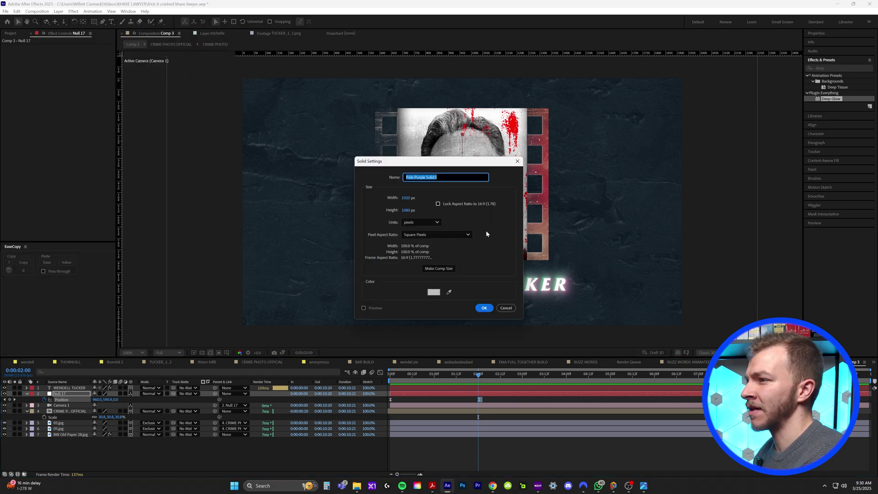
pyautogui.click(434, 291)
pyautogui.click(452, 286)
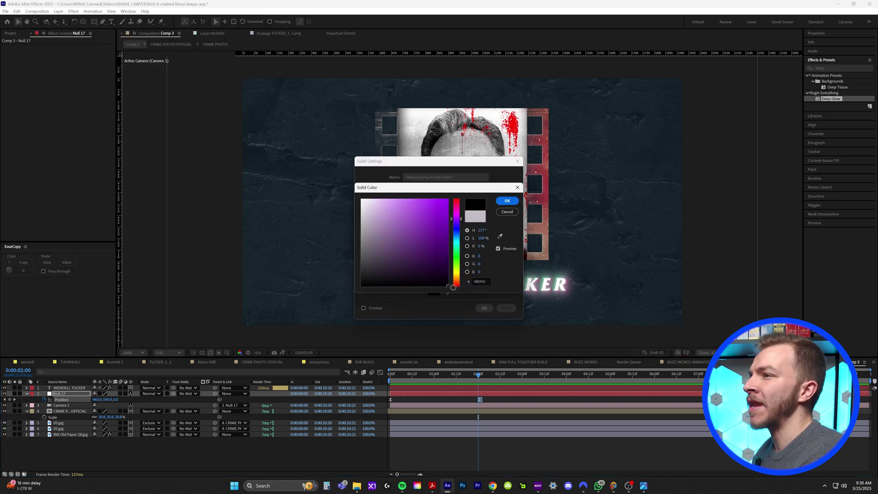
pyautogui.click(508, 202)
pyautogui.click(482, 309)
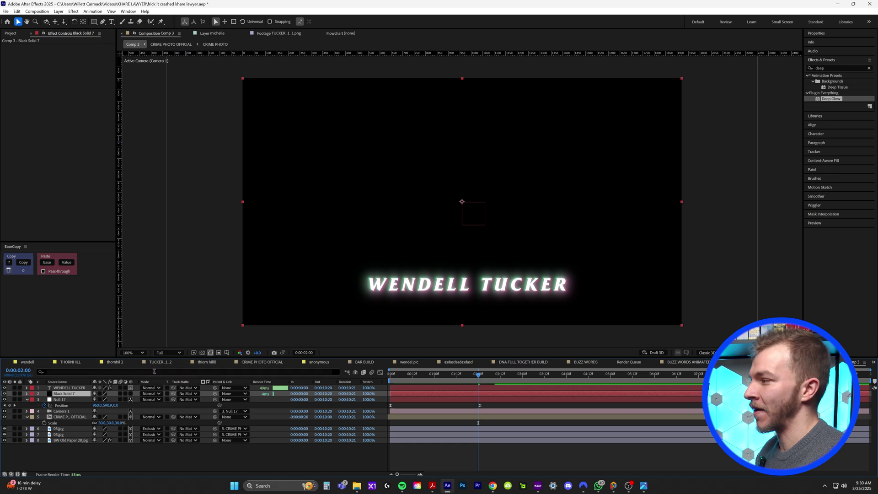
pyautogui.moveTo(67, 432); pyautogui.dragTo(68, 437)
pyautogui.hotkey('ctrl', '[')
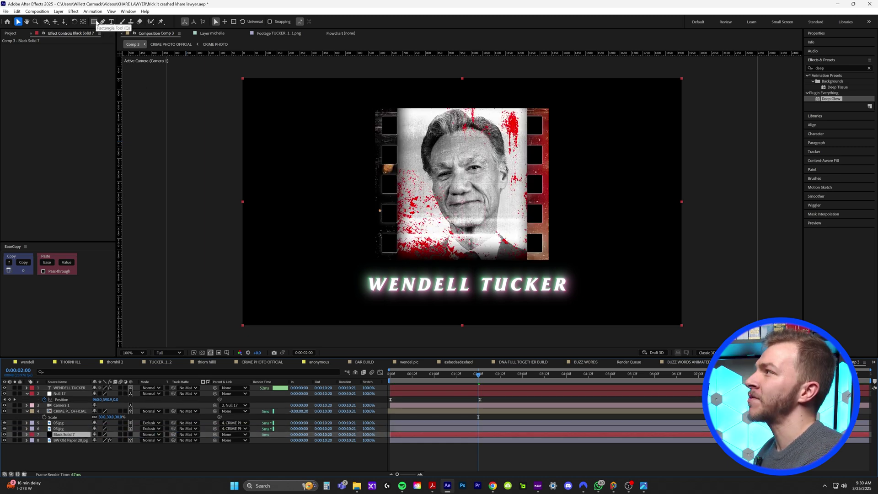
# Step: Draw an ellipse mask on the black solid and set it to Subtract
pyautogui.moveTo(94, 21); pyautogui.dragTo(124, 37)
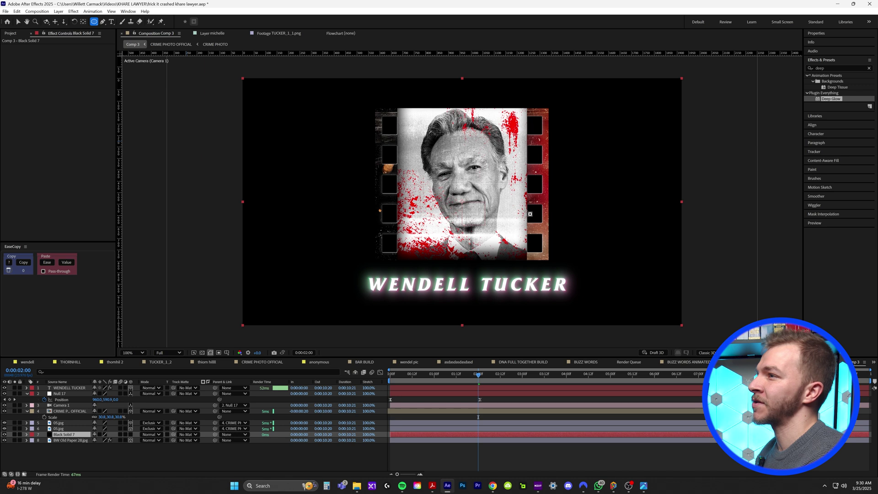
pyautogui.moveTo(455, 187)
pyautogui.mouseDown()
pyautogui.moveTo(343, 151)
pyautogui.moveTo(226, 71)
pyautogui.moveTo(233, 81)
pyautogui.mouseUp()
pyautogui.press('v')
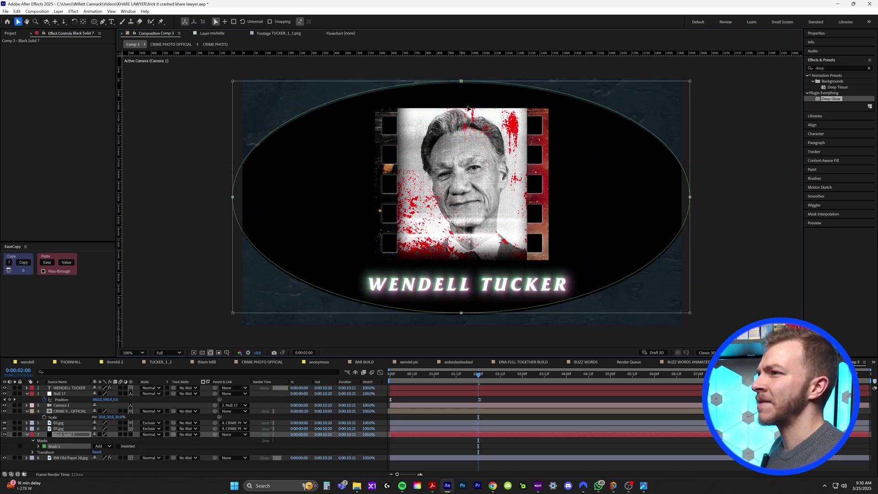
pyautogui.click(102, 446)
pyautogui.click(104, 410)
# Step: Feather the mask by 95 px, enlarge the ellipse, and preview the vignette
pyautogui.press('m')
pyautogui.press('m')
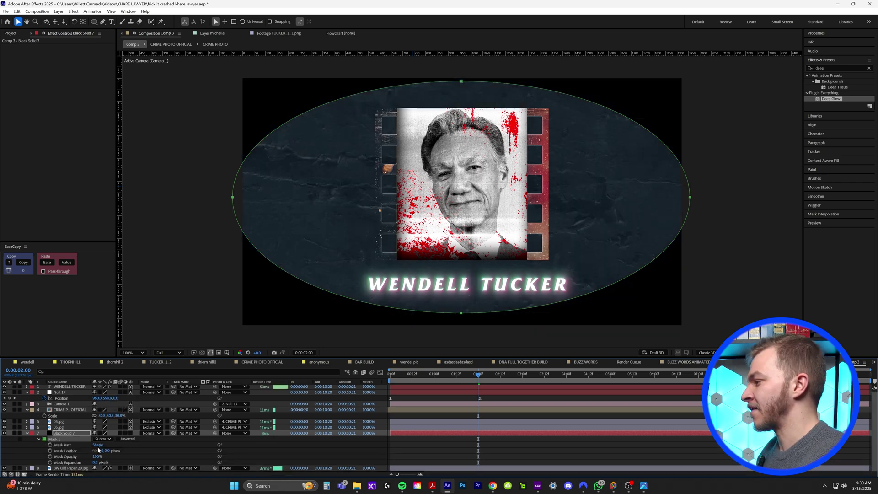
pyautogui.moveTo(101, 450); pyautogui.dragTo(528, 92)
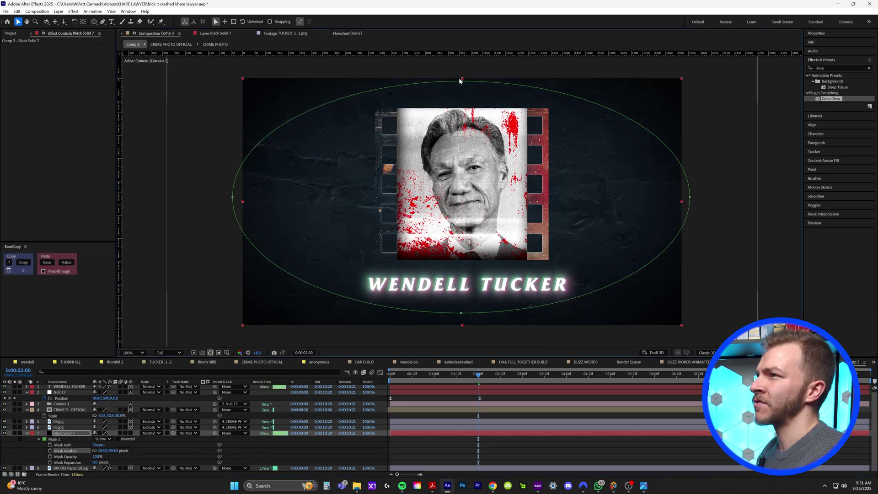
pyautogui.moveTo(690, 81); pyautogui.dragTo(714, 64)
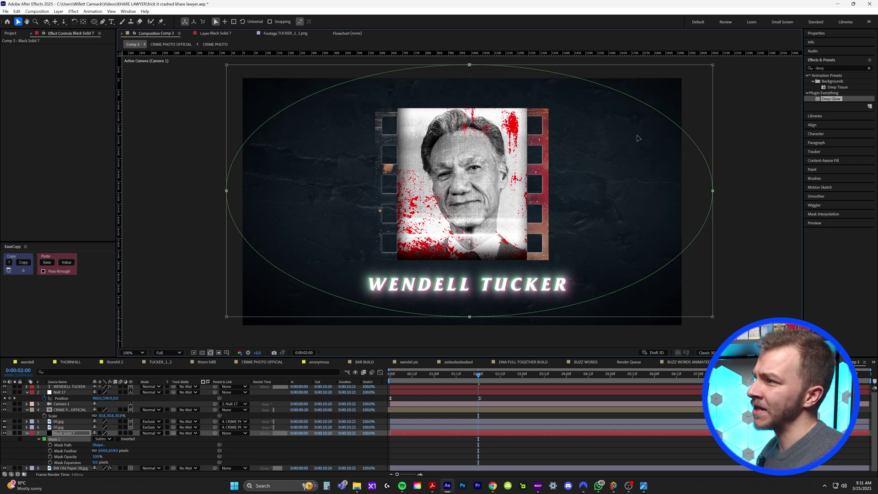
pyautogui.moveTo(470, 313); pyautogui.dragTo(476, 315)
pyautogui.press('space')
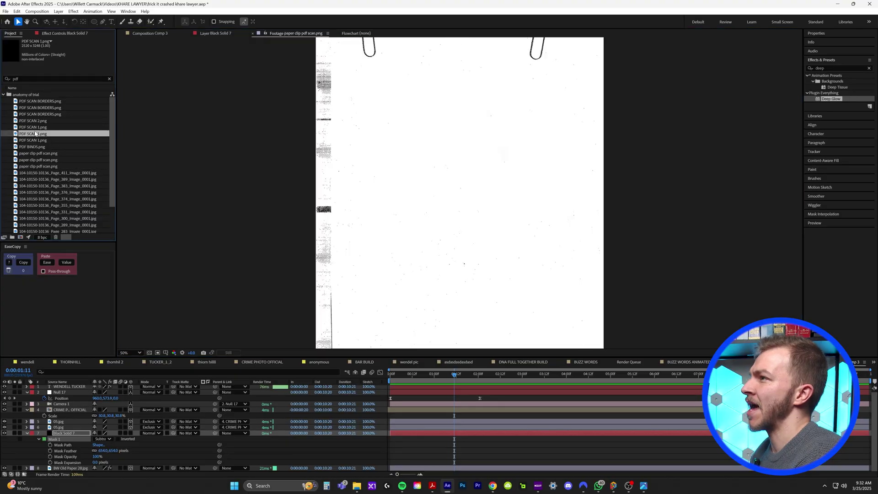
# Step: Add PDF SCAN 2.png to Comp 3, scaled to 77.6%, as a 3D layer in Divide mode
pyautogui.press('Up')
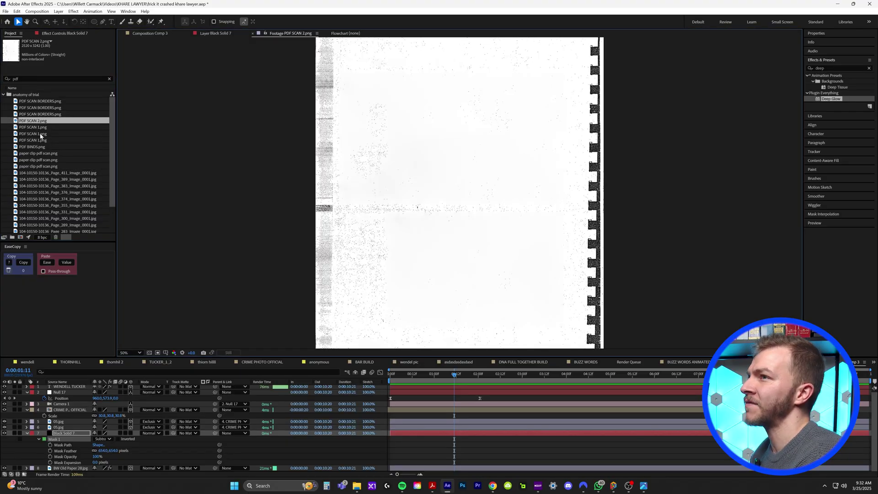
pyautogui.moveTo(30, 123); pyautogui.dragTo(417, 309)
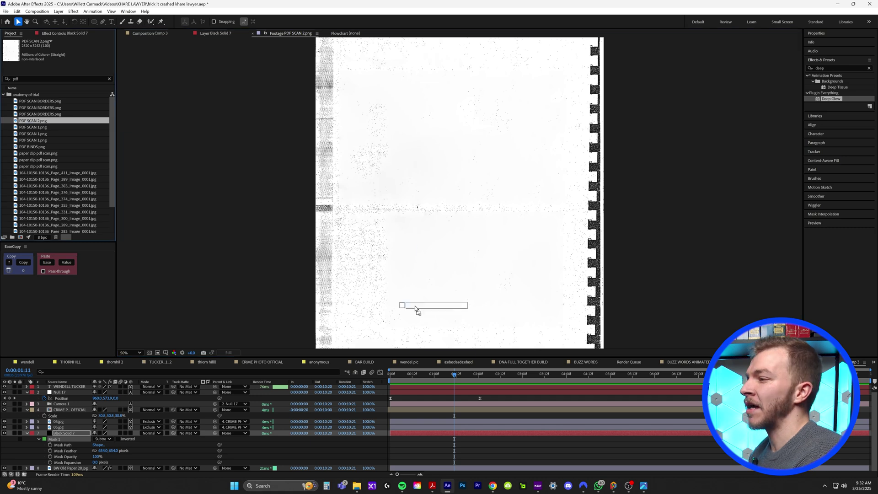
pyautogui.moveTo(430, 385); pyautogui.dragTo(430, 397)
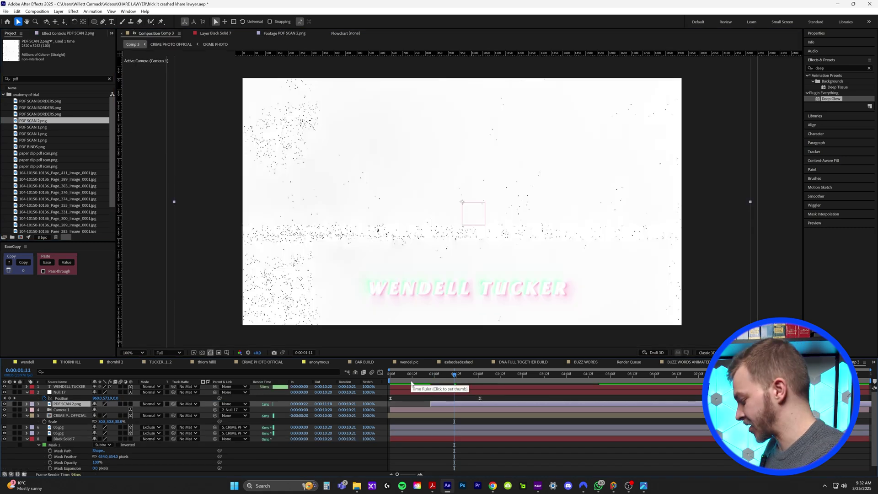
pyautogui.press('s')
pyautogui.moveTo(110, 410); pyautogui.dragTo(98, 405)
pyautogui.click(131, 404)
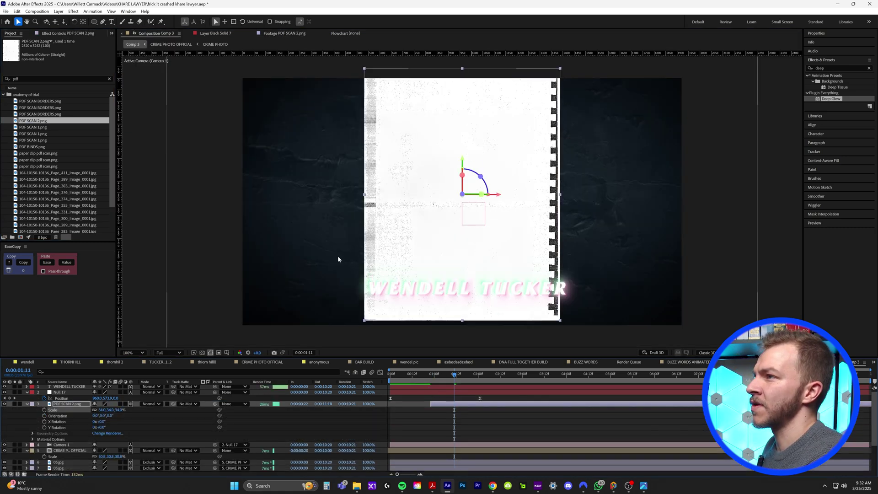
pyautogui.click(151, 405)
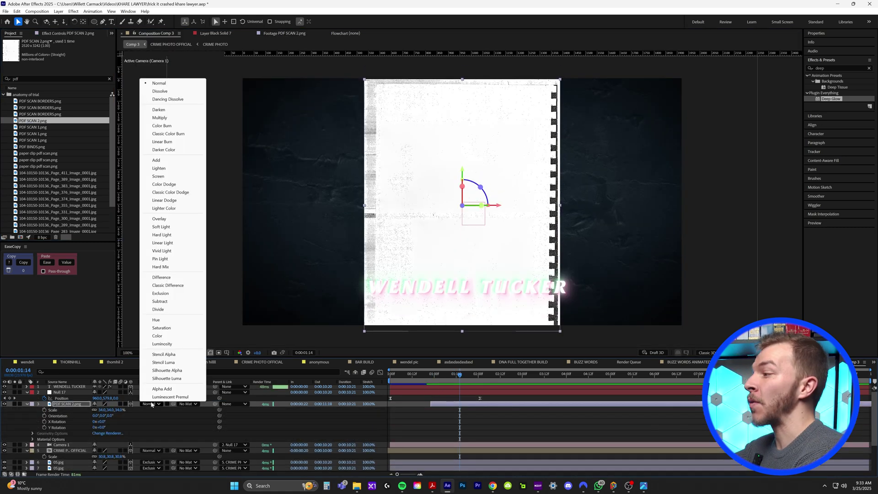
pyautogui.click(158, 309)
# Step: Move the scan's anchor to its top-left corner, reposition it, and preview it rising into frame
pyautogui.moveTo(390, 208); pyautogui.dragTo(235, 125)
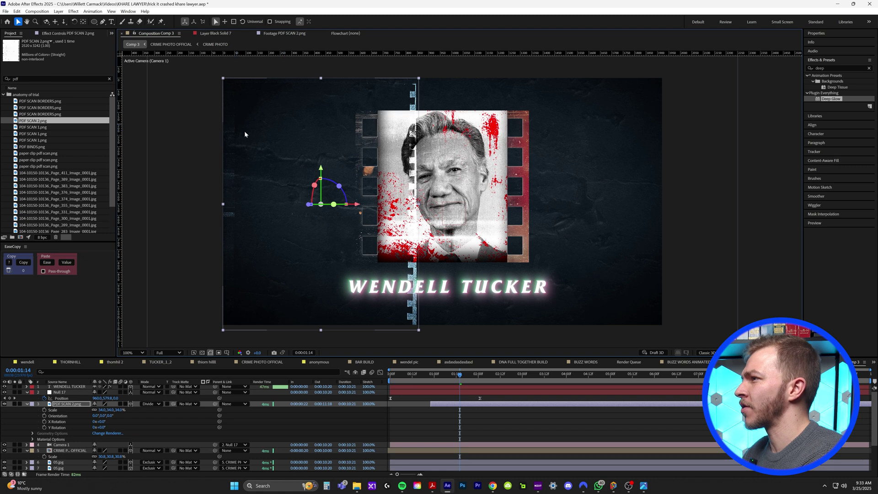
pyautogui.press('y')
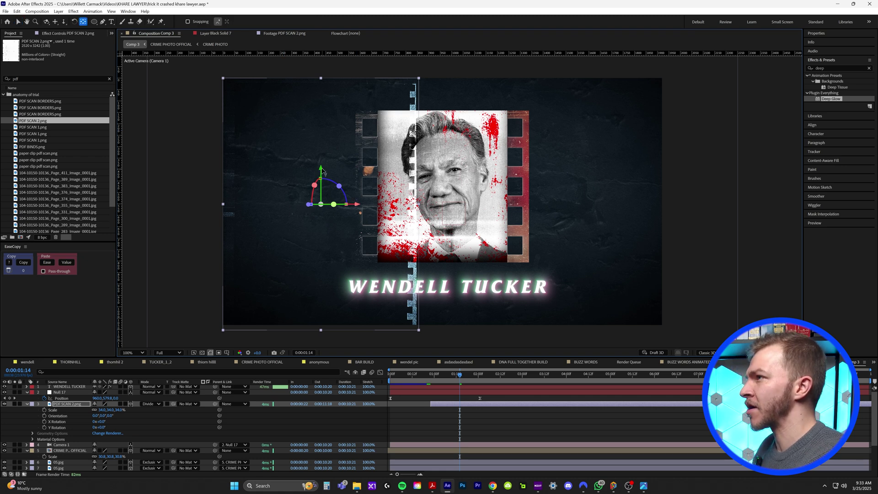
pyautogui.moveTo(321, 171); pyautogui.dragTo(223, 79)
pyautogui.moveTo(99, 410); pyautogui.dragTo(118, 411)
pyautogui.press('v')
pyautogui.moveTo(225, 58); pyautogui.dragTo(226, 59)
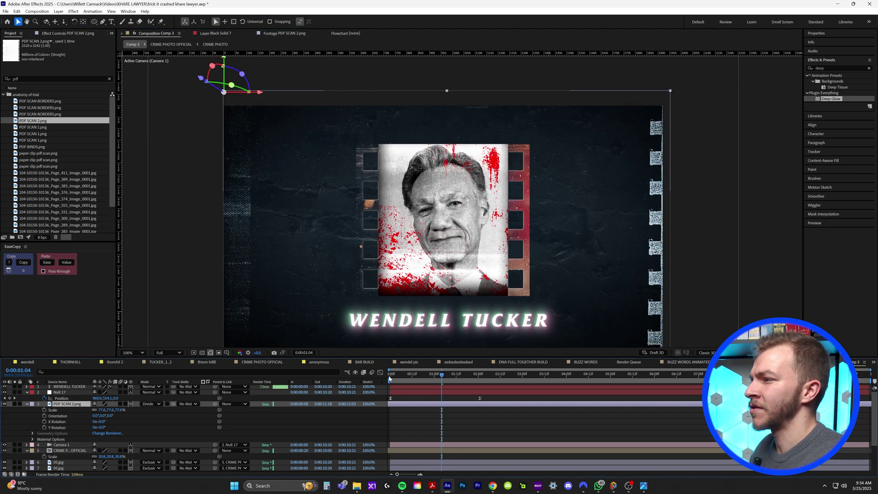
pyautogui.press('Home')
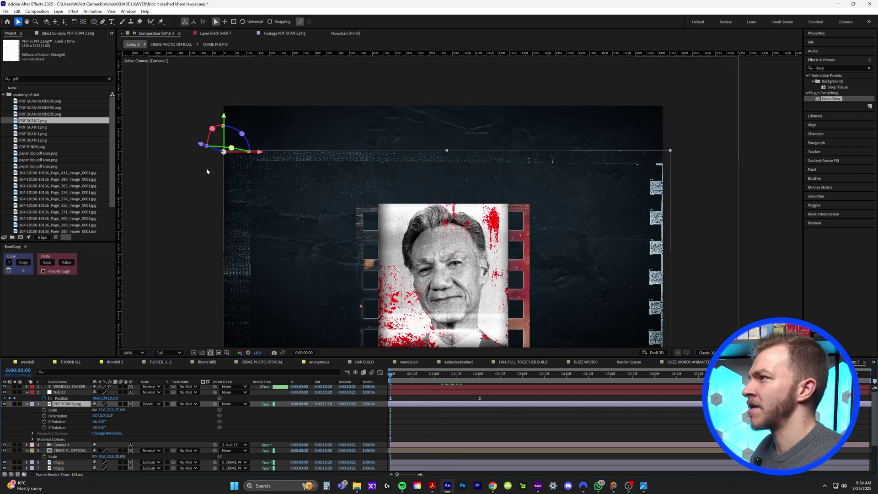
pyautogui.press('space')
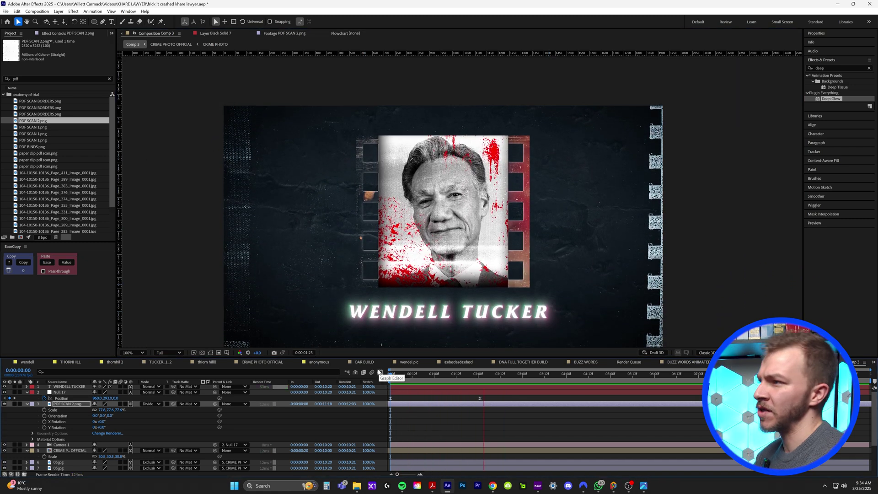
pyautogui.press('space')
pyautogui.press('space')
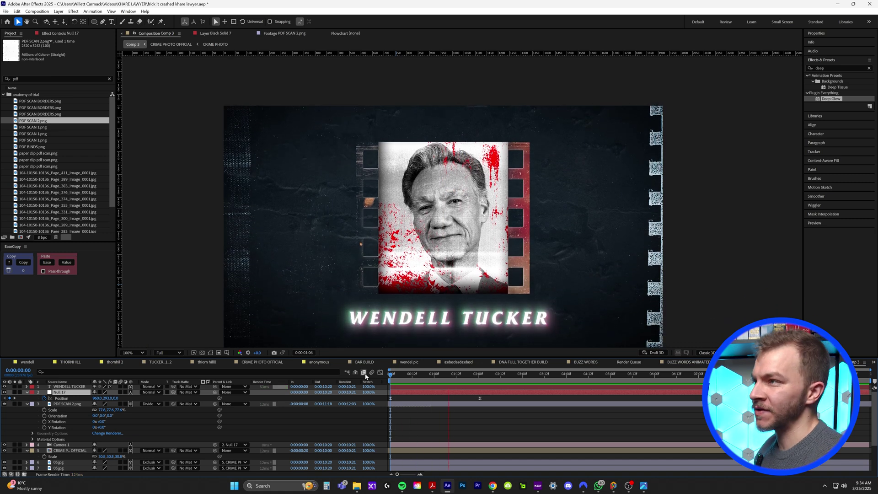
pyautogui.press('space')
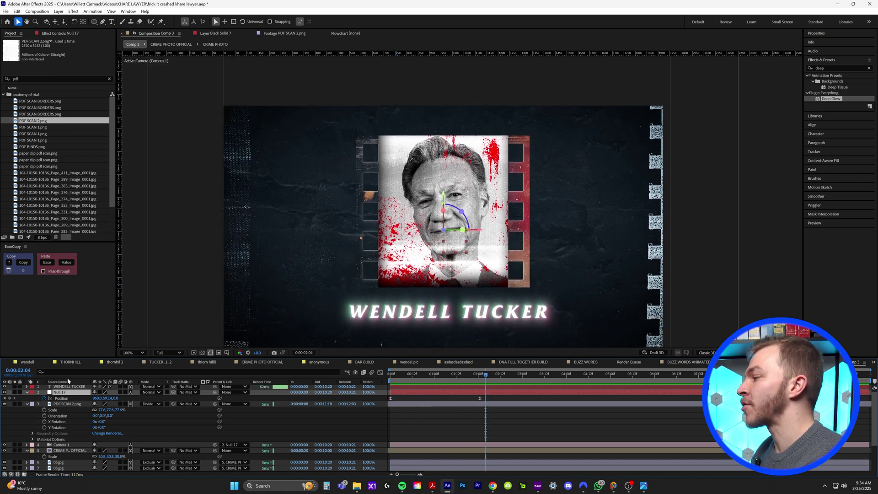
pyautogui.scroll(1, 56, 429)
pyautogui.click(68, 388)
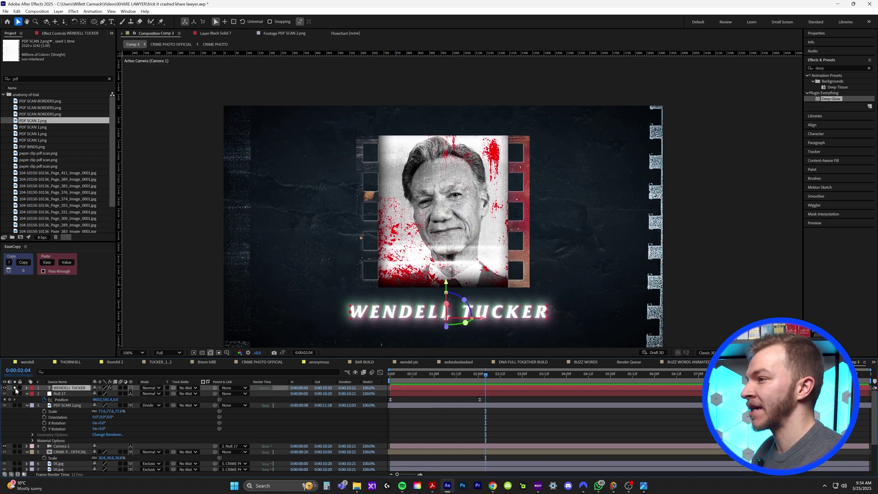
pyautogui.click(73, 34)
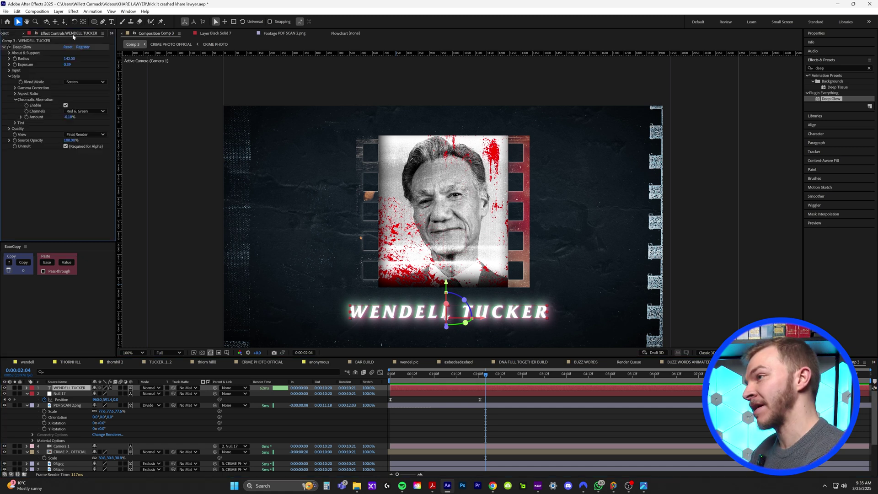
pyautogui.keyDown('alt'); pyautogui.click(15, 64); pyautogui.keyUp('alt')
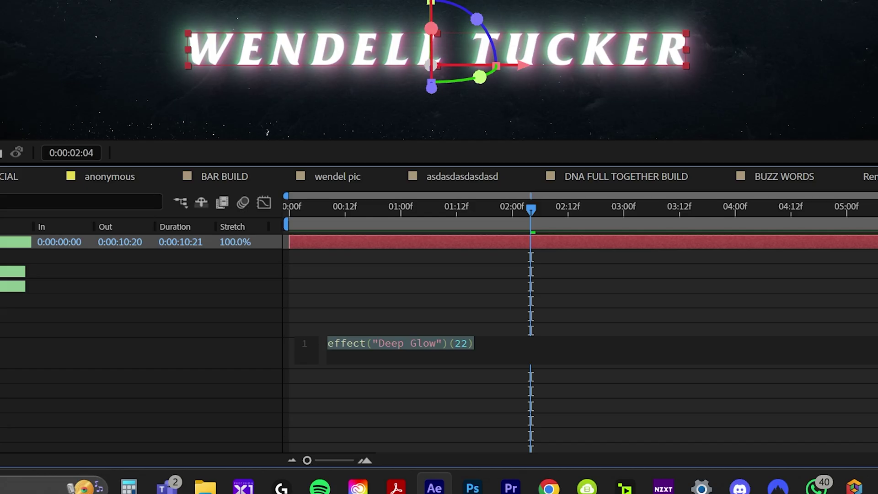
pyautogui.write('wiggle')
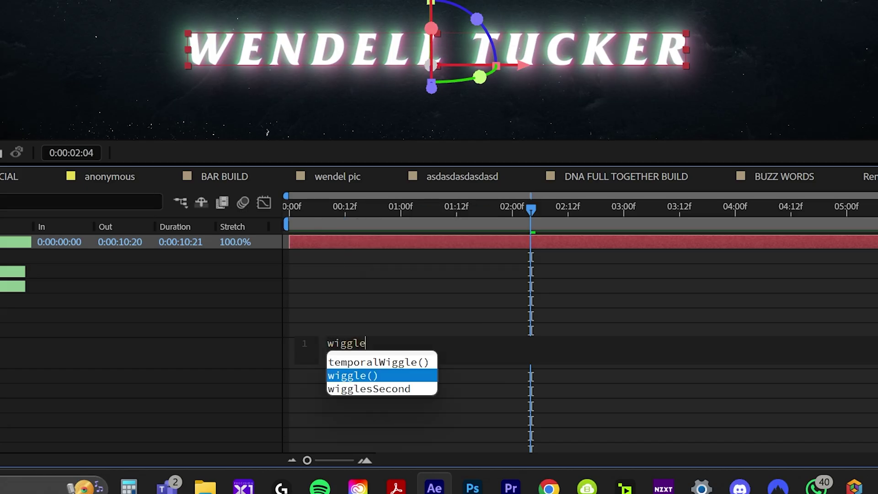
pyautogui.press('Return')
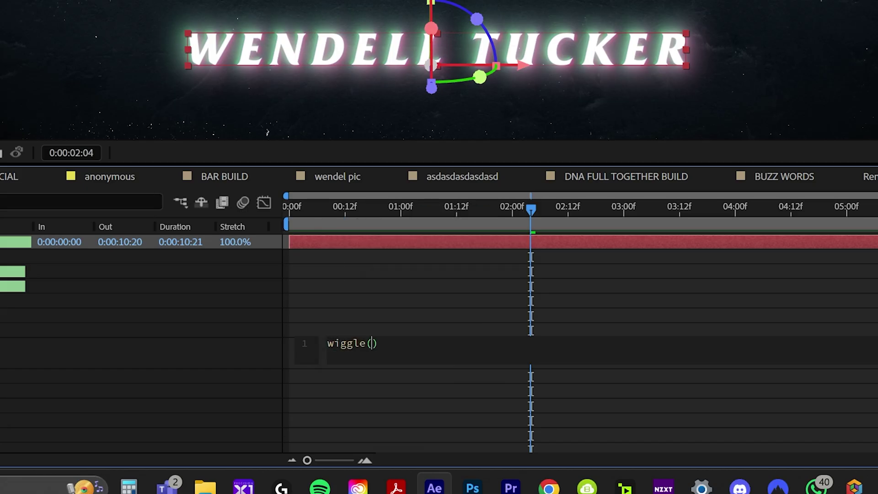
pyautogui.write('3,')
pyautogui.write('.1')
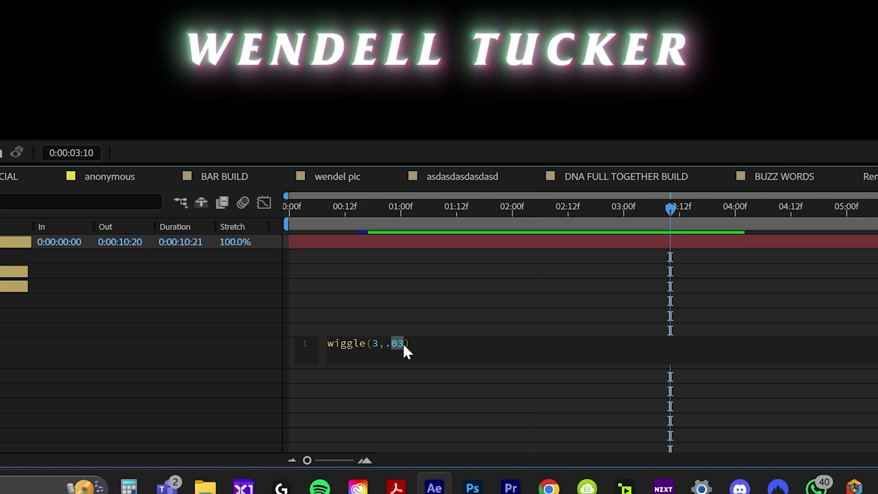
pyautogui.click(406, 288)
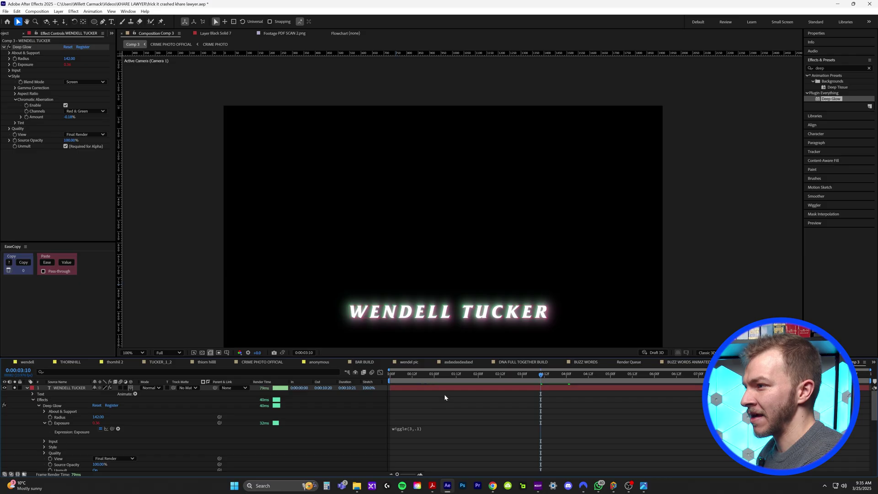
# Step: Change the expression to wiggle(8,.1) and preview the faster glow flicker
pyautogui.press('space')
pyautogui.scroll(1, 455, 319)
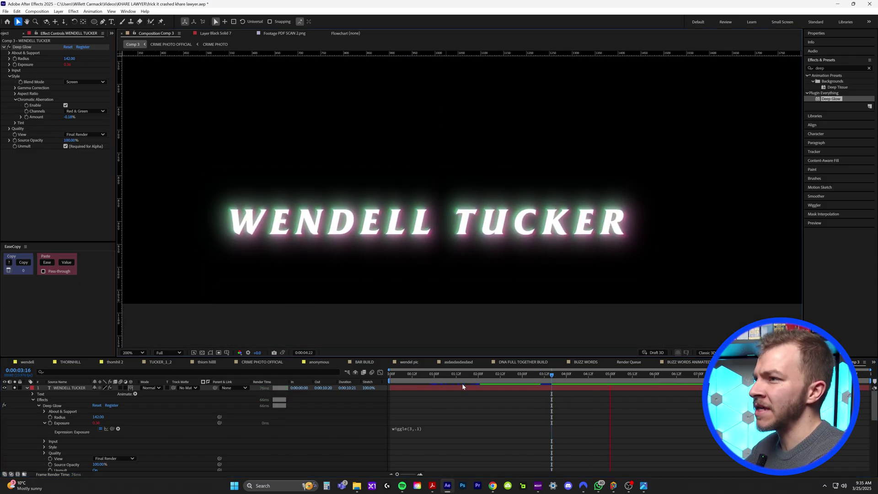
pyautogui.click(419, 431)
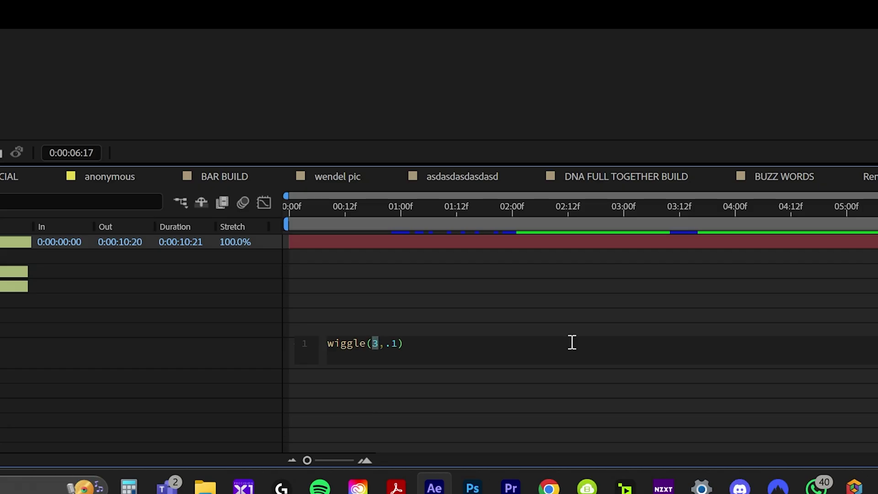
pyautogui.click(194, 326)
pyautogui.press('space')
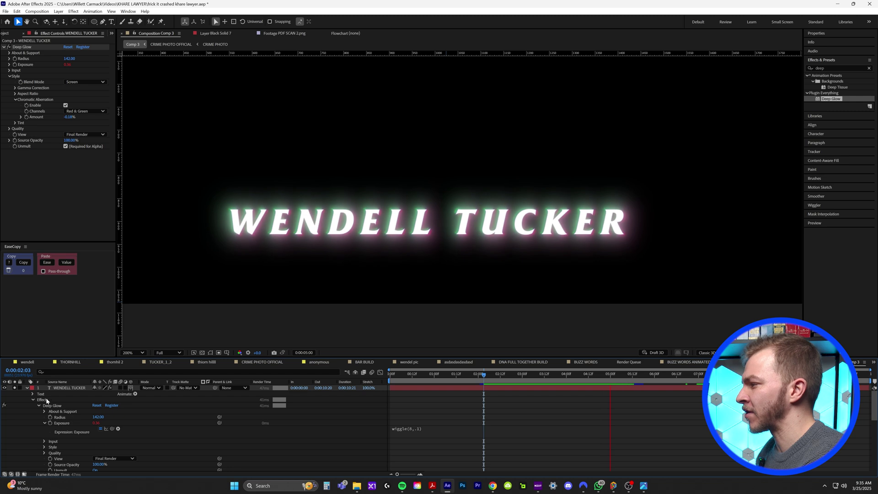
pyautogui.press(',')
pyautogui.click(432, 374)
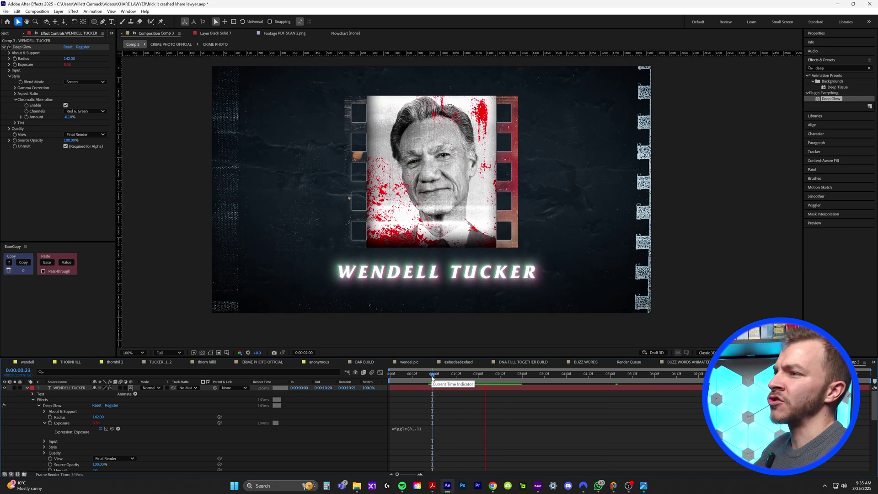
pyautogui.press('space')
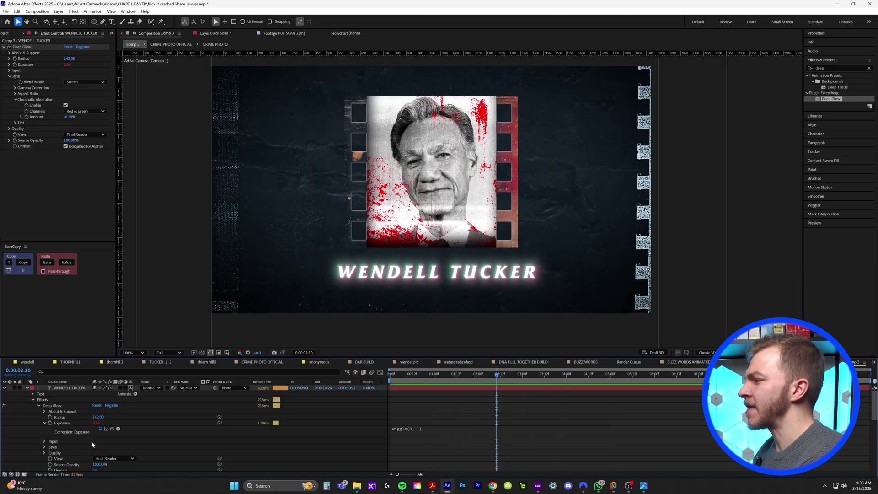
# Step: Collapse all layer properties and preview the 05, 03 and 01 dust-and-scratches clips
pyautogui.click(27, 388)
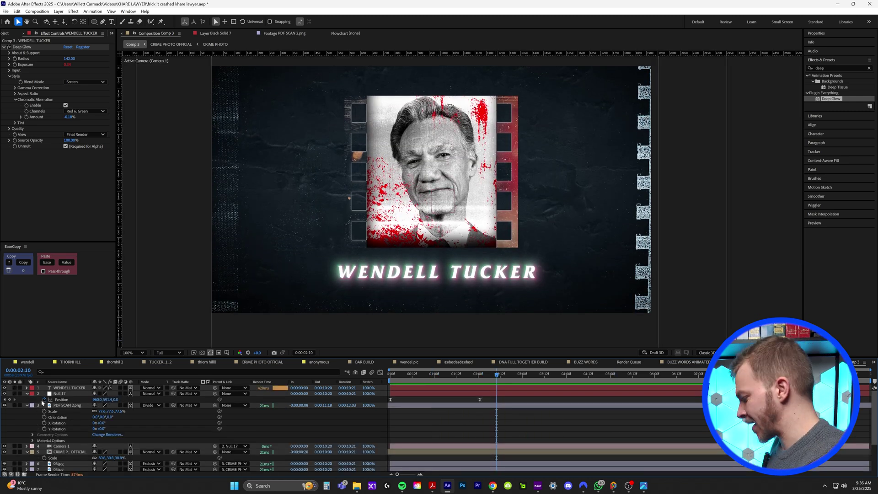
pyautogui.hotkey('ctrl', 'a')
pyautogui.press('u')
pyautogui.click(453, 447)
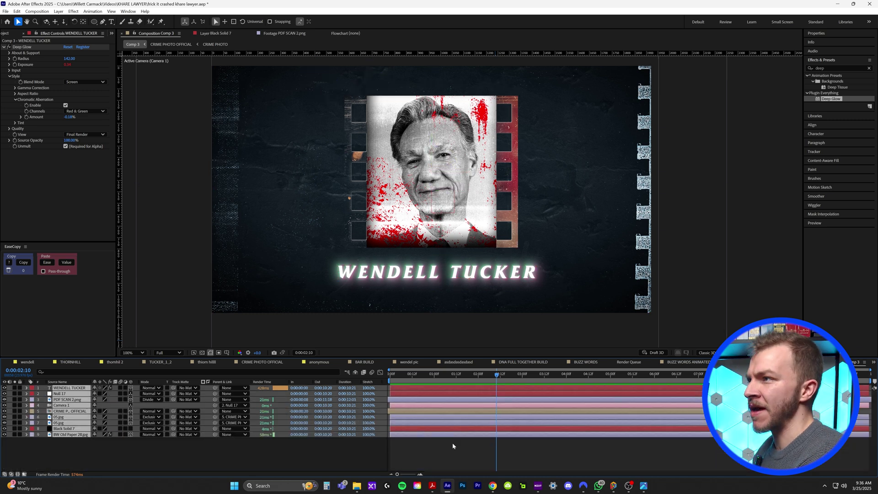
pyautogui.click(6, 33)
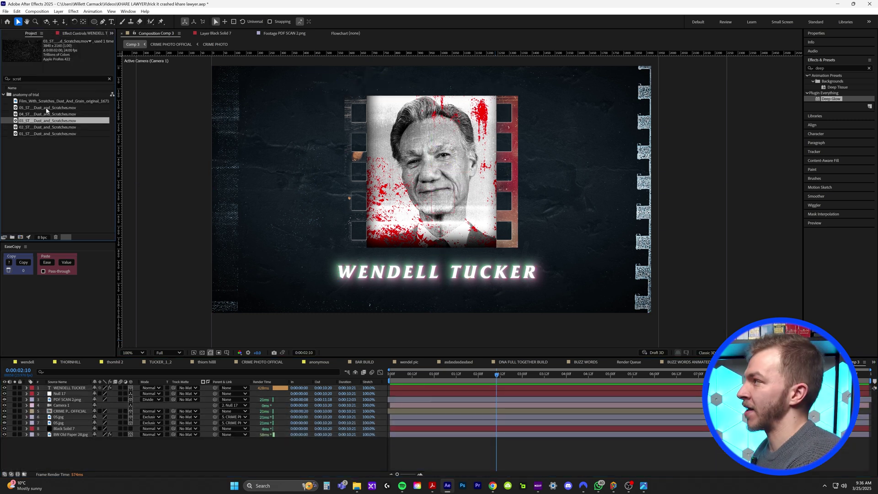
pyautogui.doubleClick(46, 108)
pyautogui.press('space')
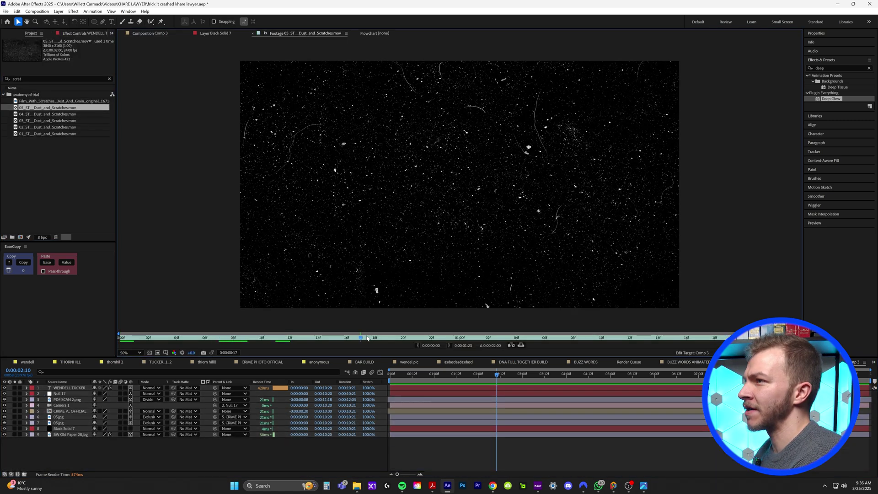
pyautogui.click(55, 121)
pyautogui.doubleClick(55, 121)
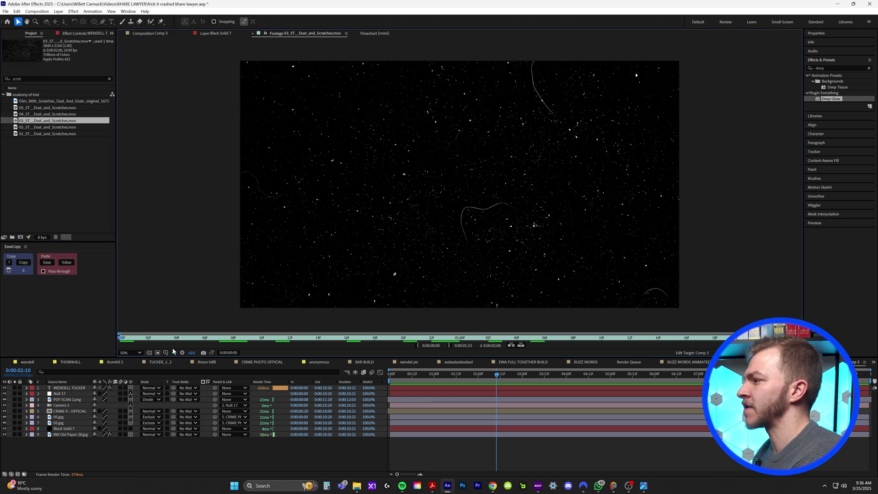
pyautogui.doubleClick(52, 133)
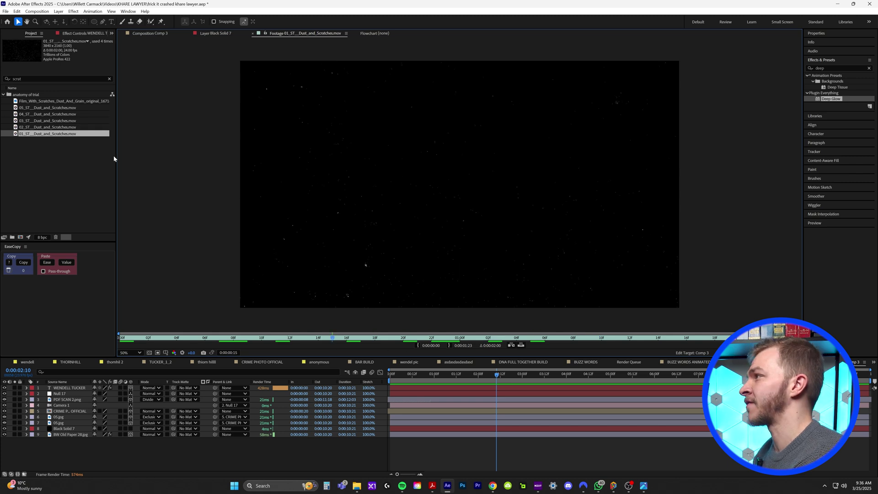
# Step: Add the 01 dust-and-scratches clip as the top layer in Add blend mode and preview it
pyautogui.moveTo(66, 136); pyautogui.dragTo(403, 389)
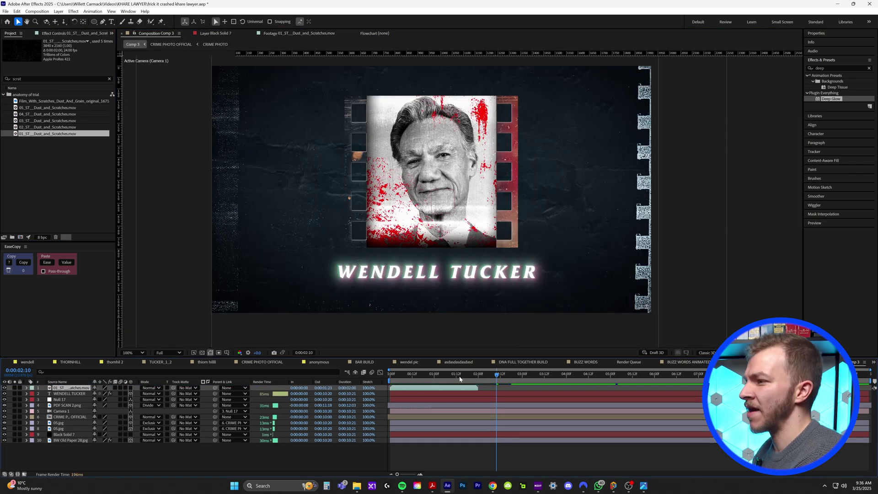
pyautogui.click(409, 379)
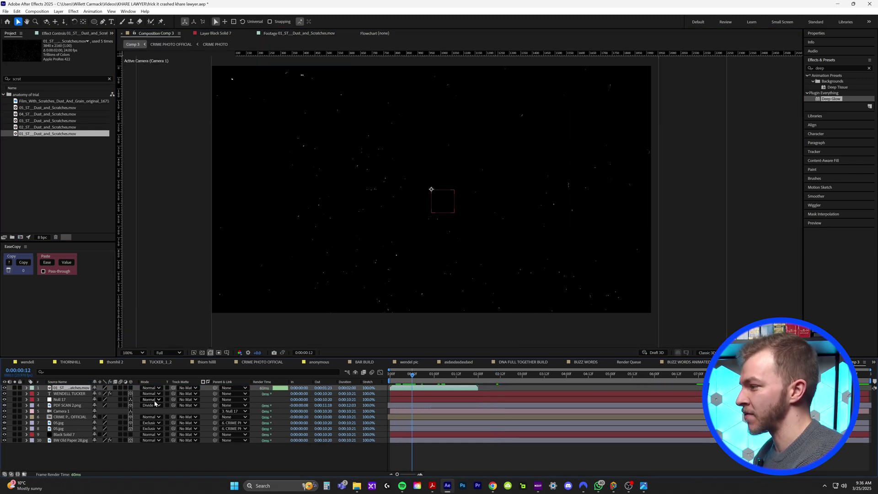
pyautogui.click(151, 388)
pyautogui.click(163, 145)
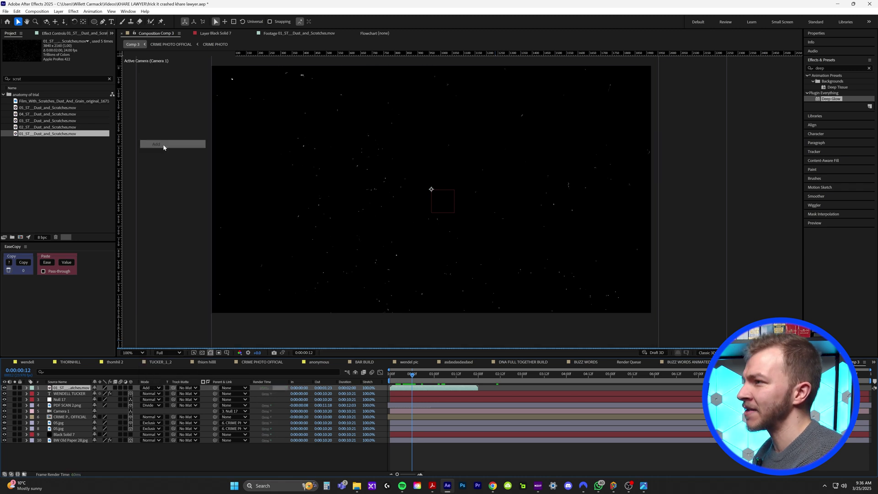
pyautogui.press('space')
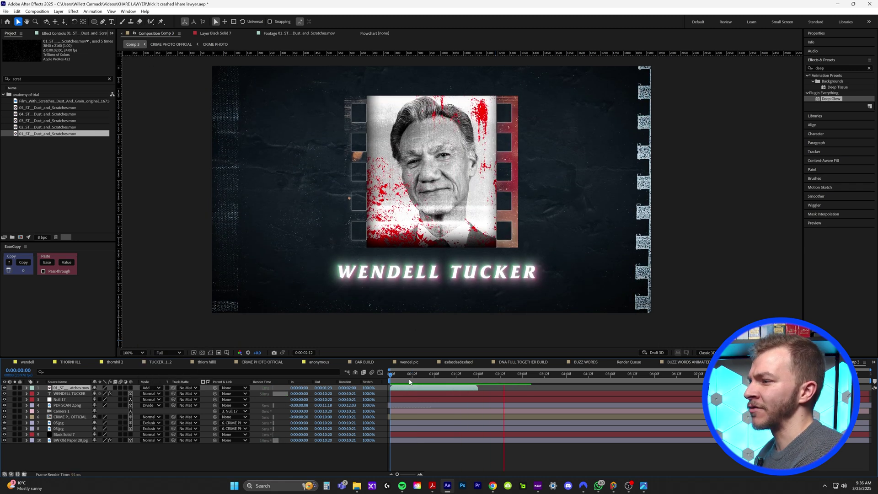
pyautogui.click(409, 383)
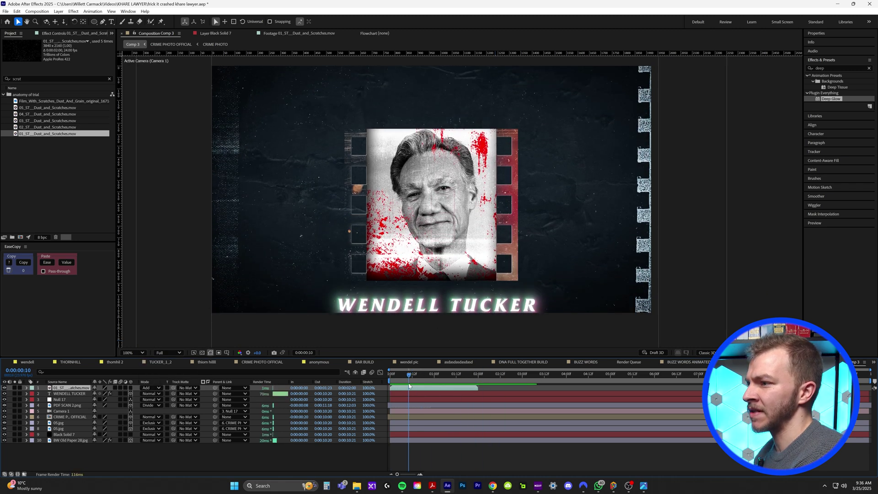
pyautogui.press('space')
# Step: Duplicate the dust layer at 0:00:01:23, then delete the extra copies
pyautogui.hotkey('ctrl', 'd')
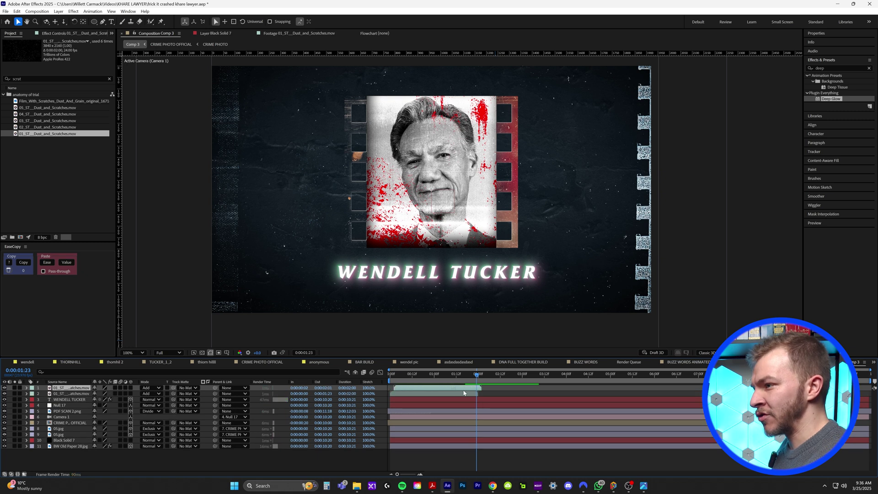
pyautogui.moveTo(449, 388); pyautogui.dragTo(679, 384)
pyautogui.hotkey('ctrl', 'd')
pyautogui.hotkey('ctrl', 'd')
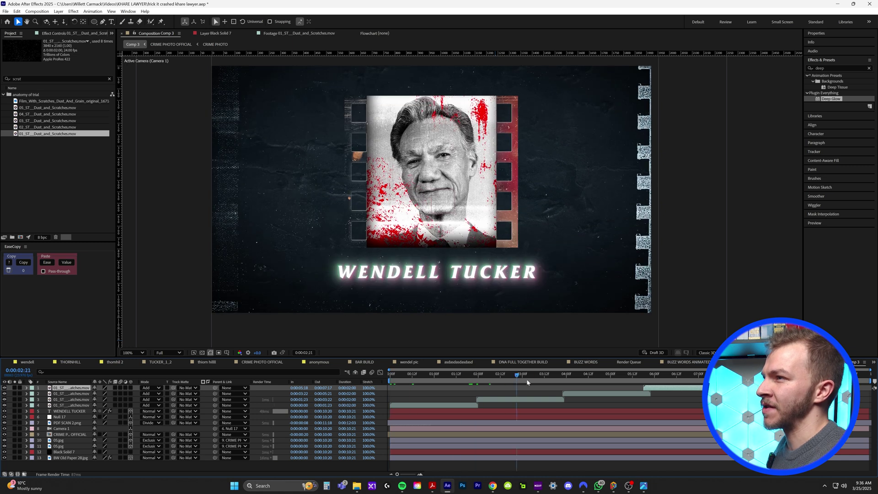
pyautogui.press('Delete')
pyautogui.press('Delete')
# Step: Clear the last extra dust copy and enable Time Remapping on the dust layer
pyautogui.click(549, 389)
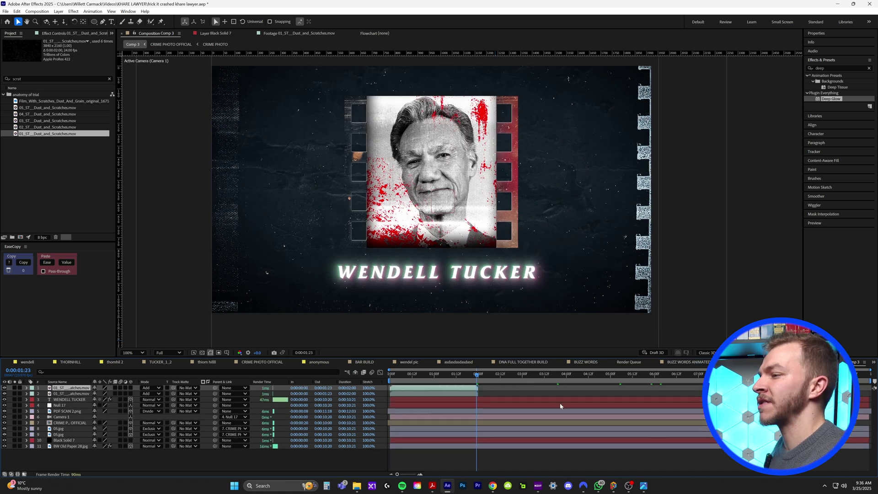
pyautogui.press('Delete')
pyautogui.rightClick(427, 390)
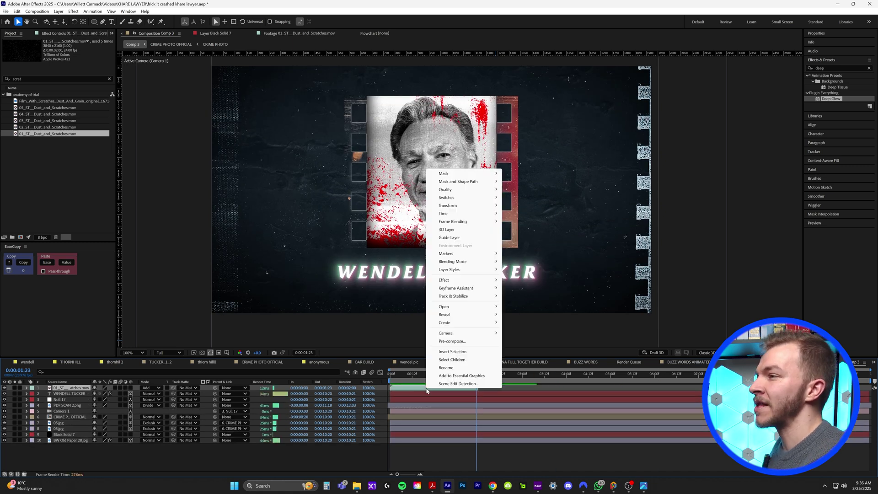
pyautogui.moveTo(457, 214)
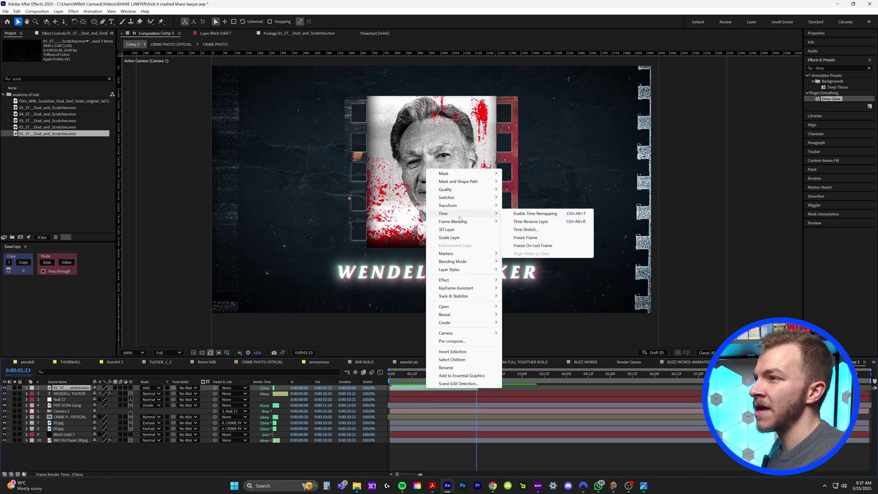
pyautogui.click(528, 214)
pyautogui.press('pagedown')
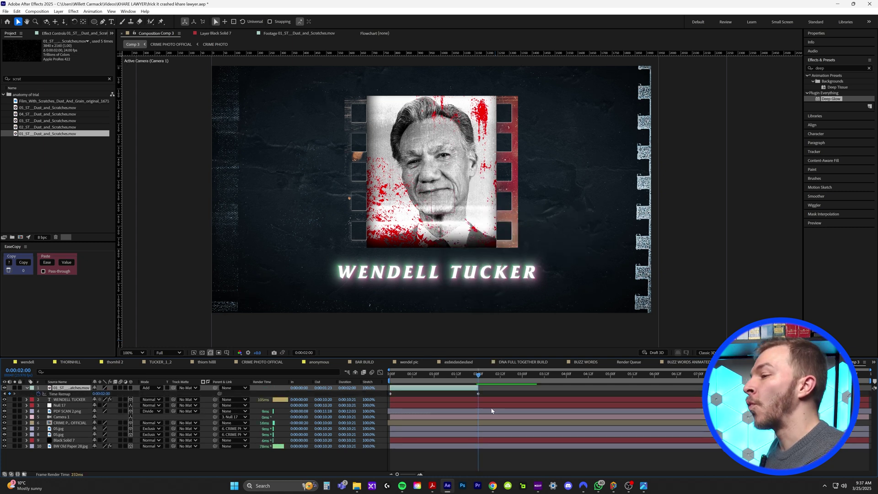
pyautogui.press('pageup')
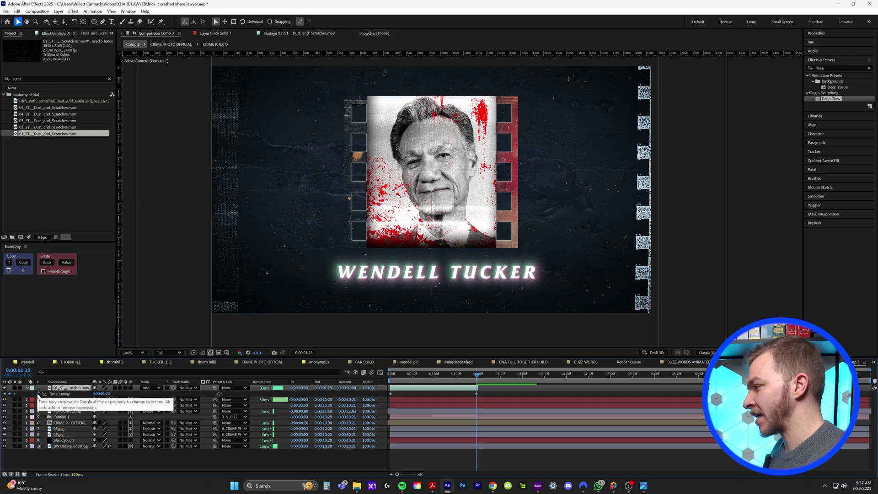
# Step: Add a loopOut() expression to Time Remap and extend the dust layer to 0:00:11:00
pyautogui.keyDown('alt'); pyautogui.click(38, 394); pyautogui.keyUp('alt')
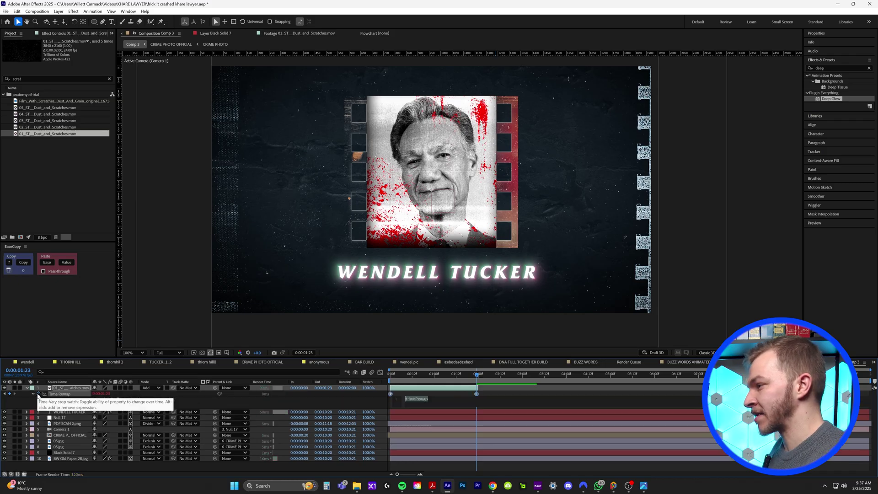
pyautogui.write('loop')
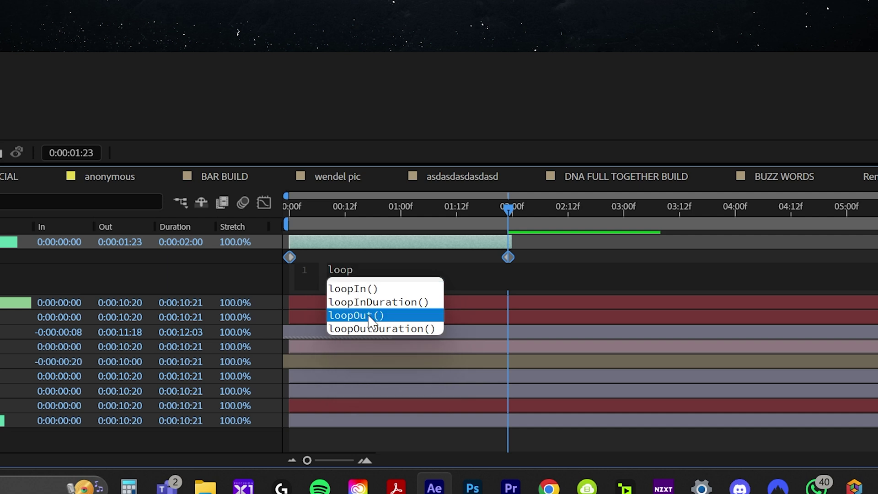
pyautogui.click(370, 317)
pyautogui.moveTo(509, 241); pyautogui.dragTo(877, 315)
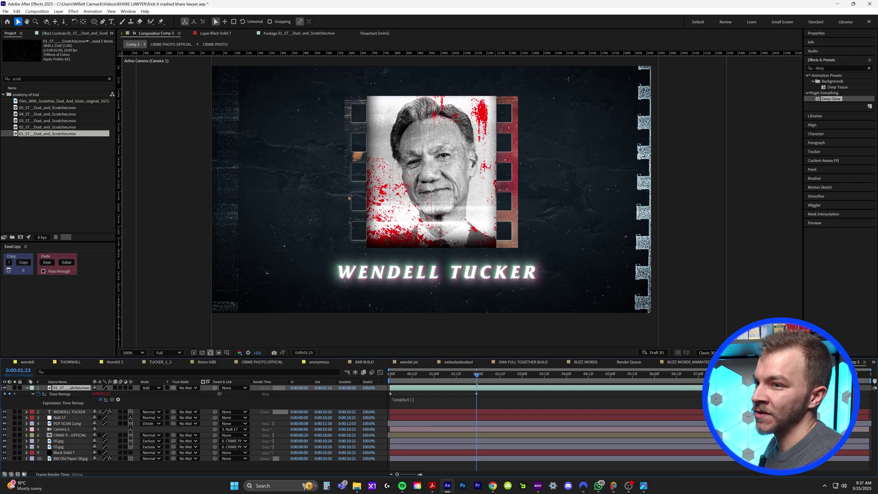
pyautogui.moveTo(874, 387); pyautogui.dragTo(874, 387)
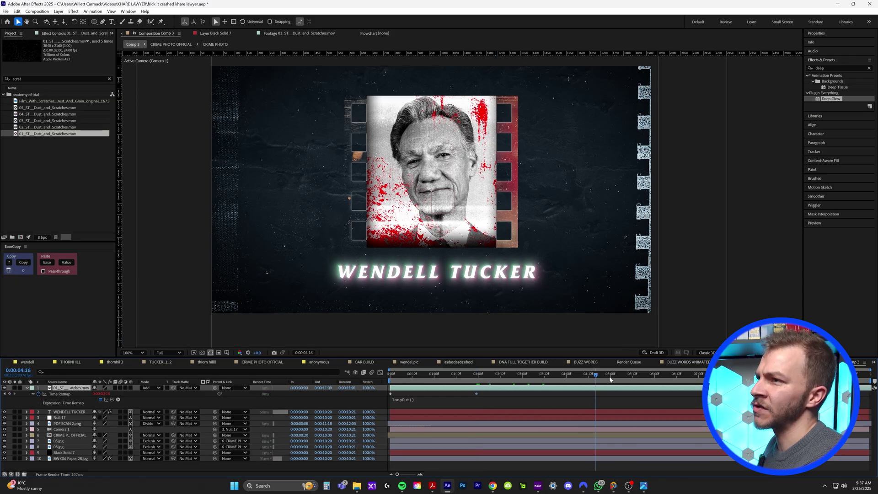
pyautogui.press('Home')
pyautogui.press('space')
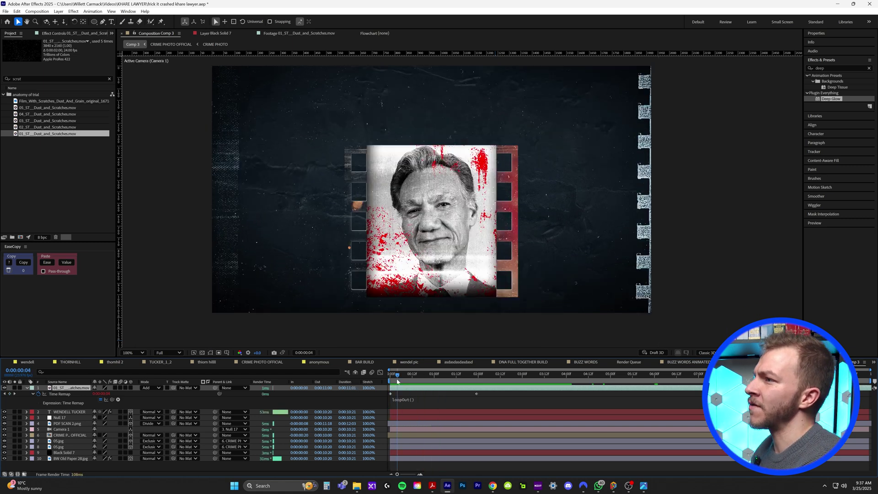
# Step: Apply the Curves effect to the dust layer at 0:00:00:21
pyautogui.press('space')
pyautogui.press('space')
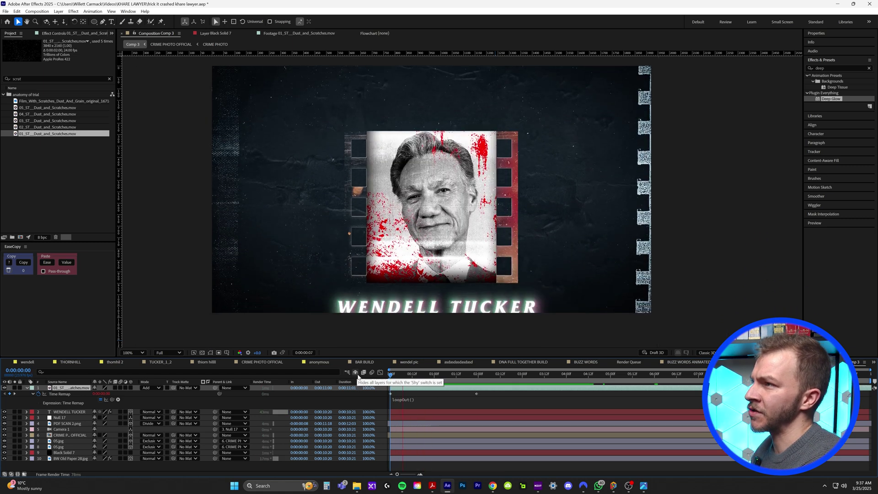
pyautogui.click(429, 381)
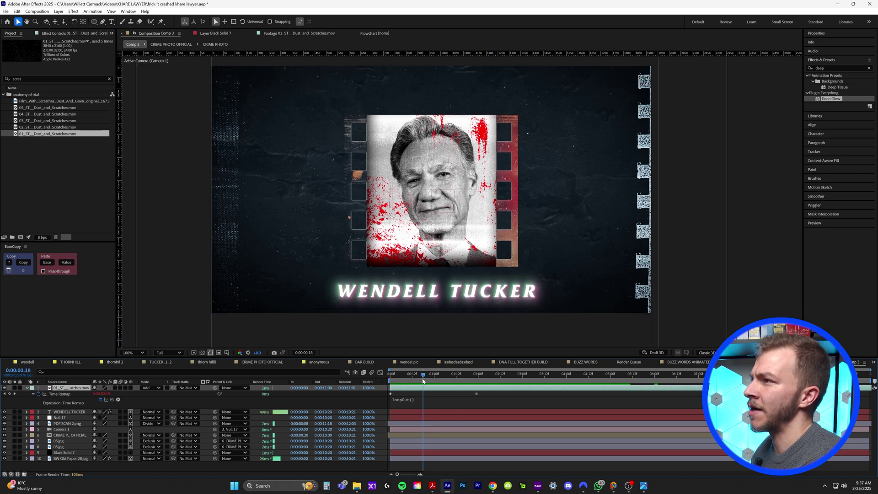
pyautogui.click(841, 68)
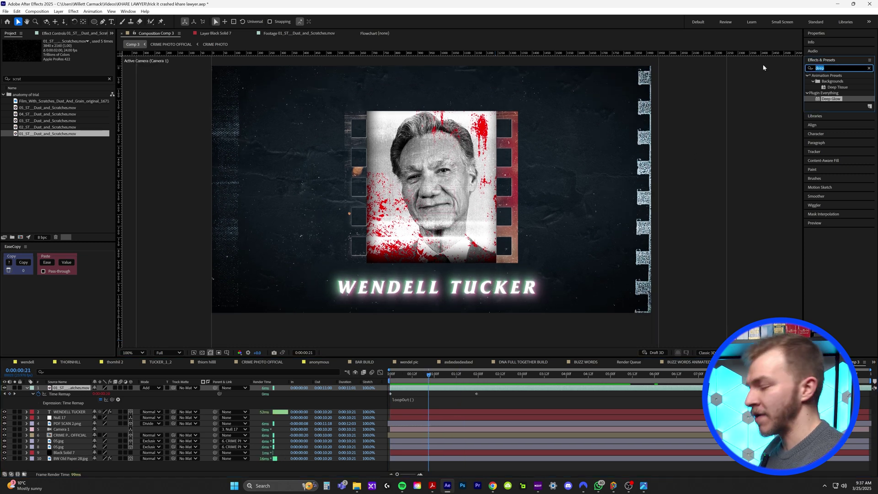
pyautogui.write('curve')
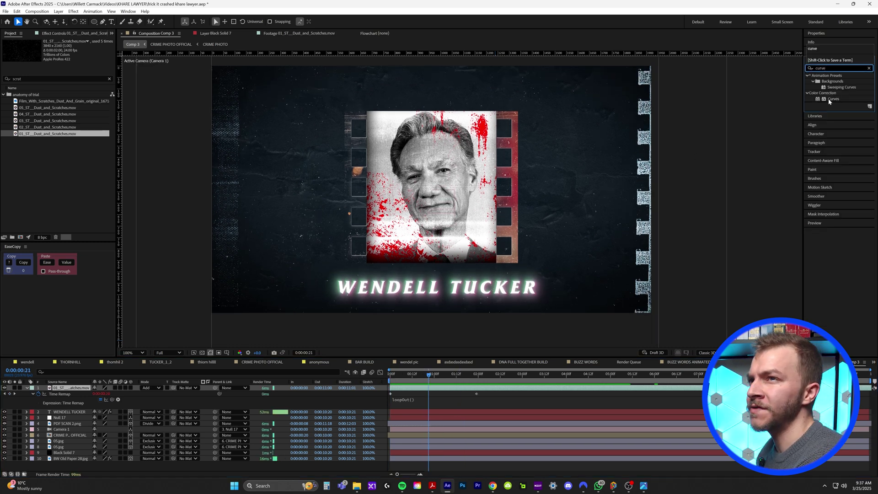
pyautogui.click(831, 100)
pyautogui.moveTo(424, 389); pyautogui.dragTo(425, 388)
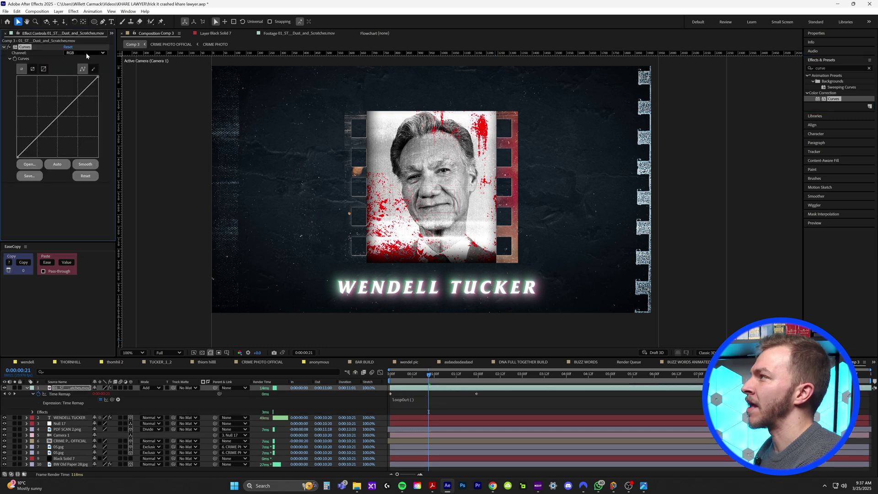
# Step: Switch Curves to the Alpha channel and pull the curve down to fade the dust
pyautogui.click(86, 54)
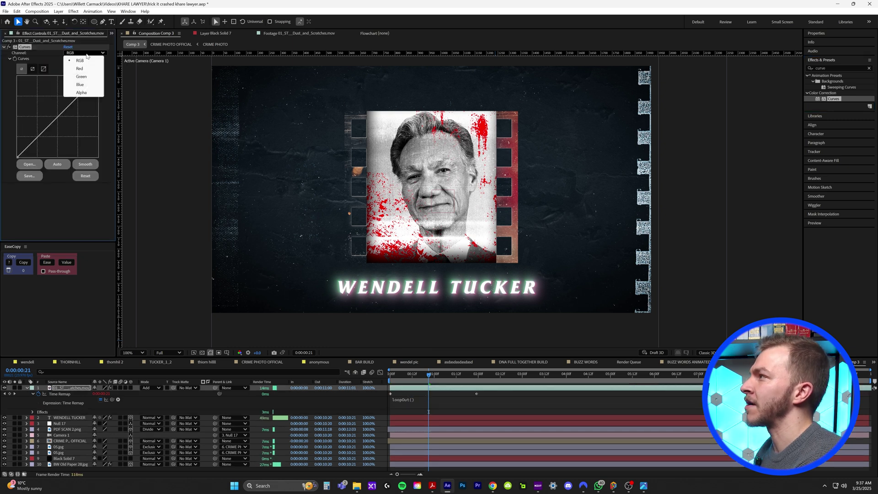
pyautogui.click(81, 94)
pyautogui.scroll(4, 481, 221)
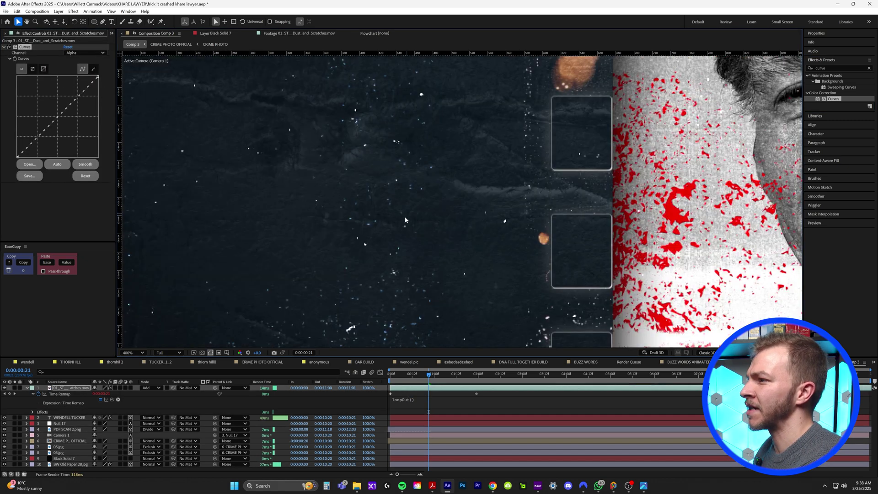
pyautogui.scroll(-2, 405, 219)
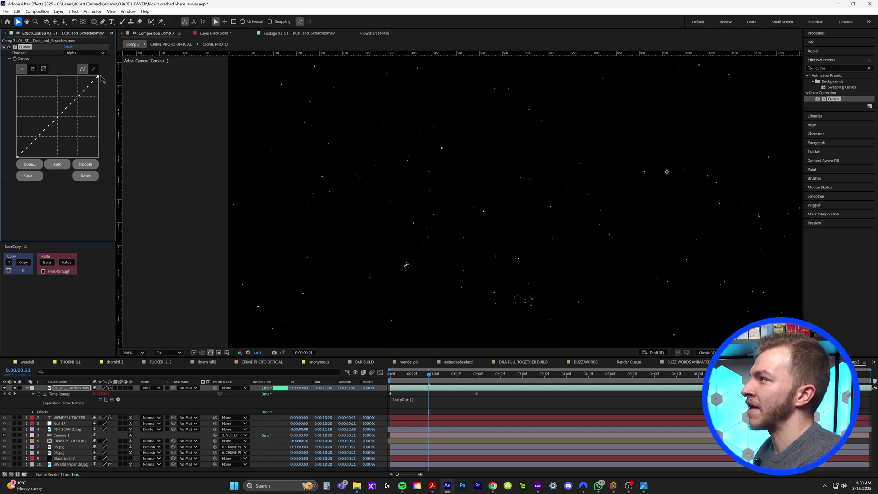
pyautogui.moveTo(100, 78); pyautogui.dragTo(110, 103)
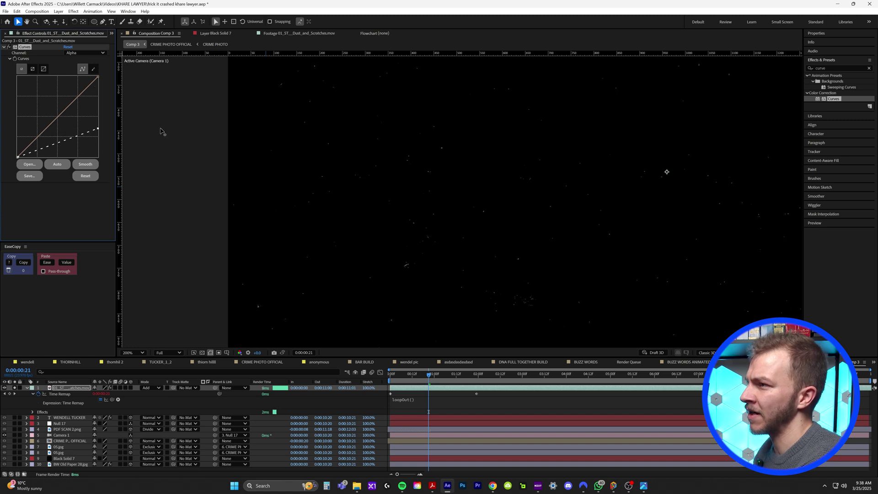
pyautogui.moveTo(173, 101); pyautogui.dragTo(180, 89)
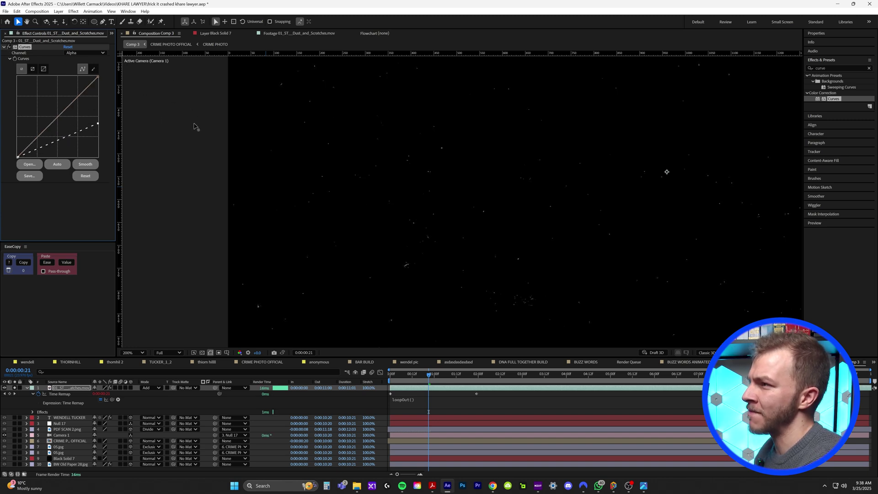
# Step: Unsolo the dust layer and preview the comp from the start
pyautogui.click(15, 388)
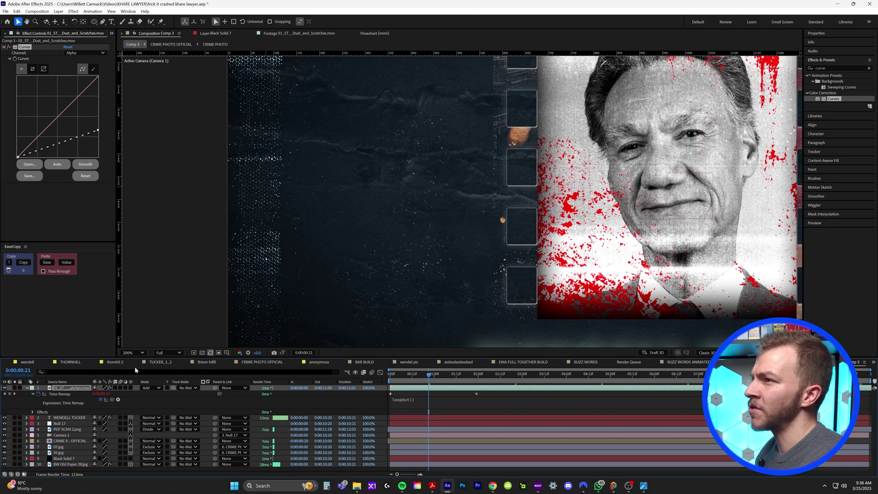
pyautogui.scroll(-1, 497, 274)
pyautogui.click(390, 374)
pyautogui.press('space')
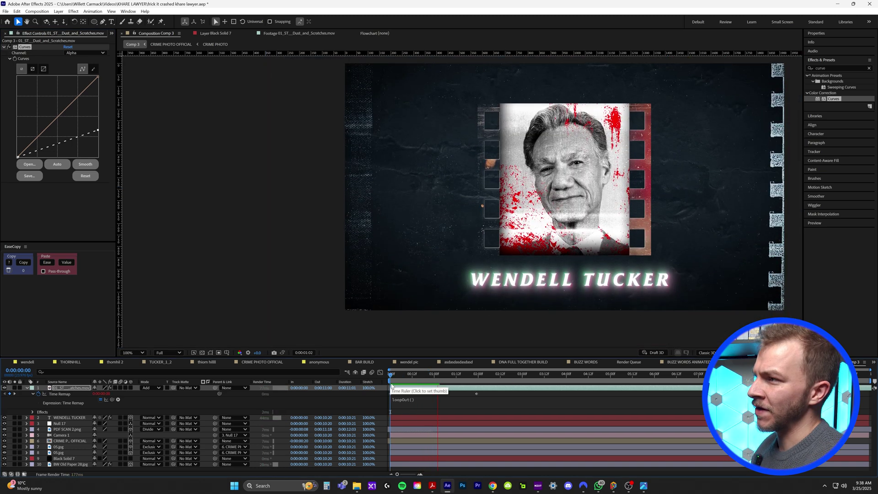
pyautogui.press('space')
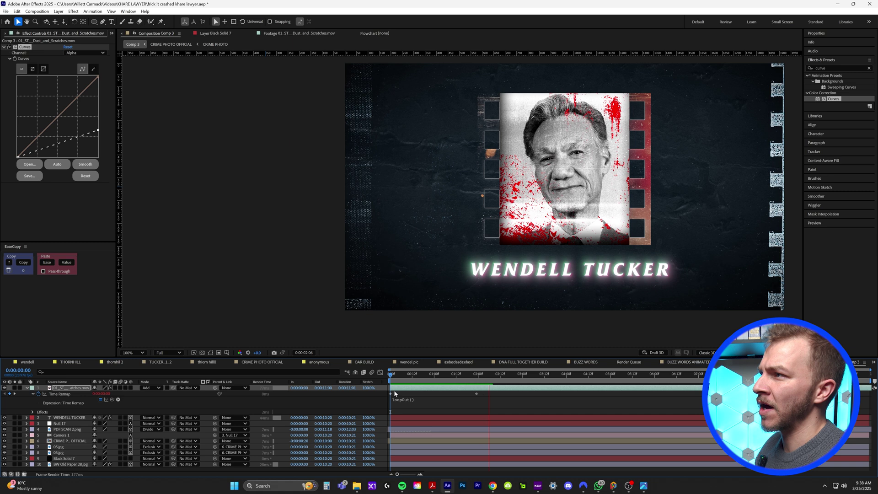
# Step: Add a 3D Null 18 and parent Null 17 to it at 0:00:01:14
pyautogui.click(27, 389)
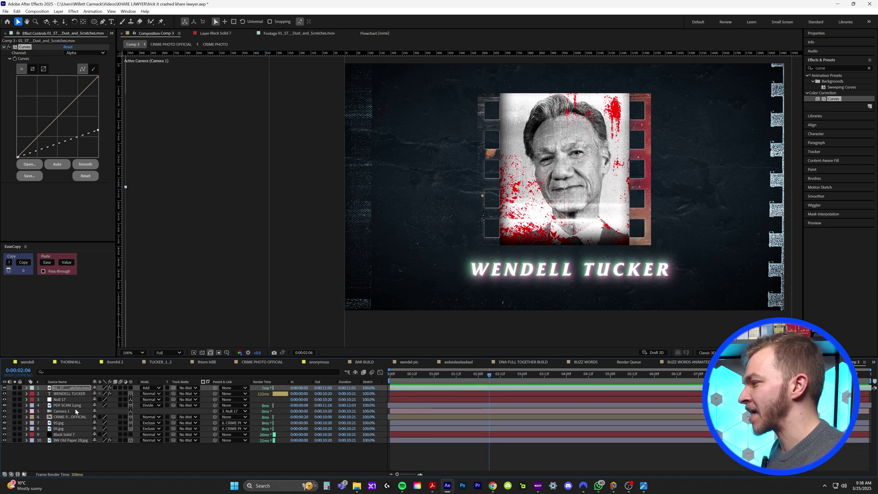
pyautogui.click(66, 401)
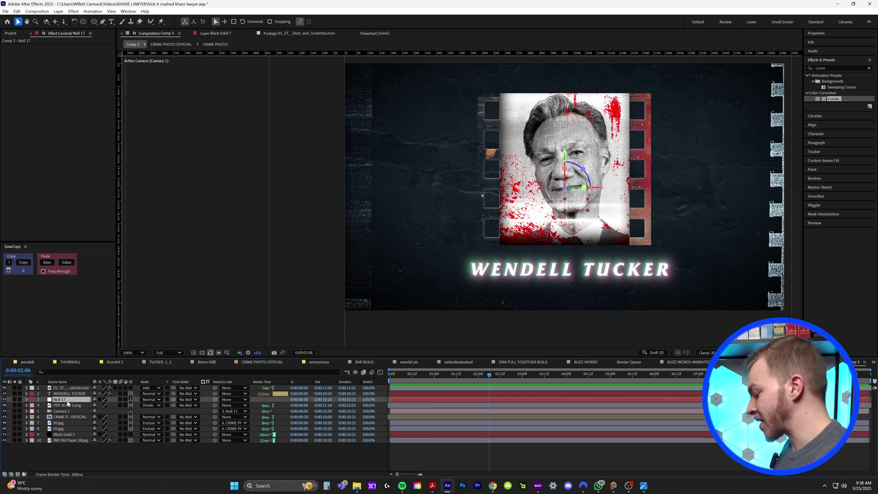
pyautogui.click(59, 11)
pyautogui.moveTo(114, 17)
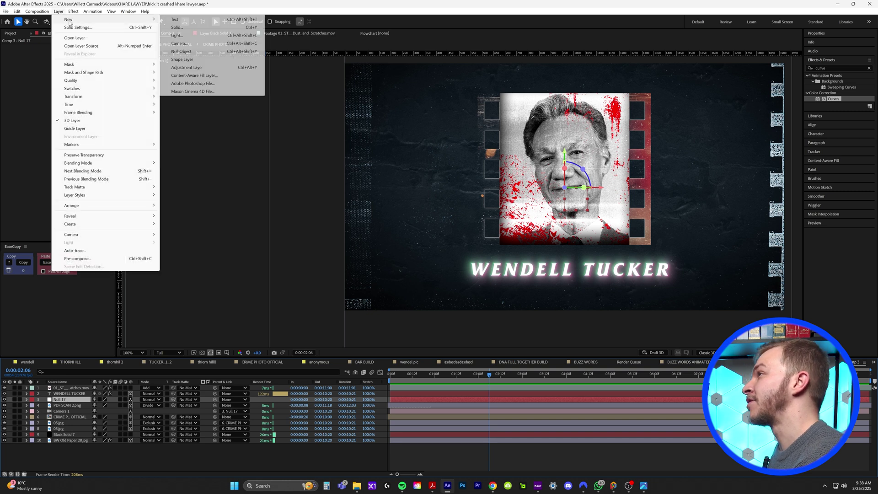
pyautogui.click(206, 49)
pyautogui.click(131, 400)
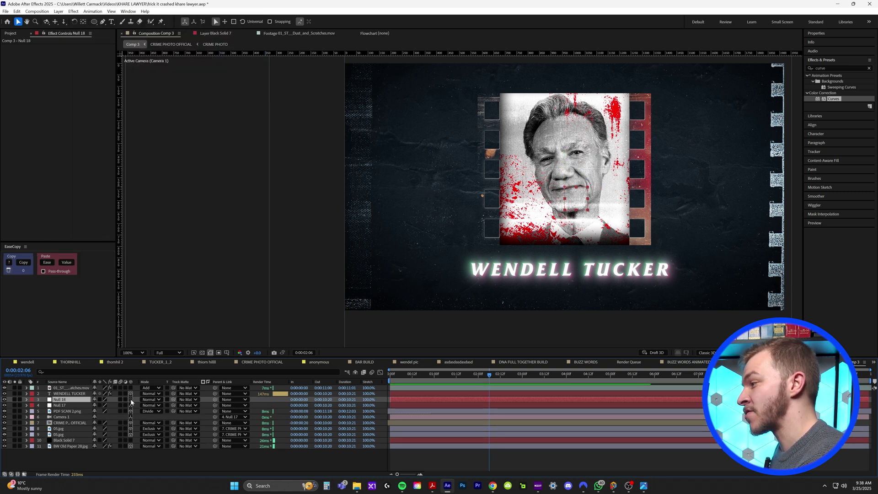
pyautogui.click(71, 405)
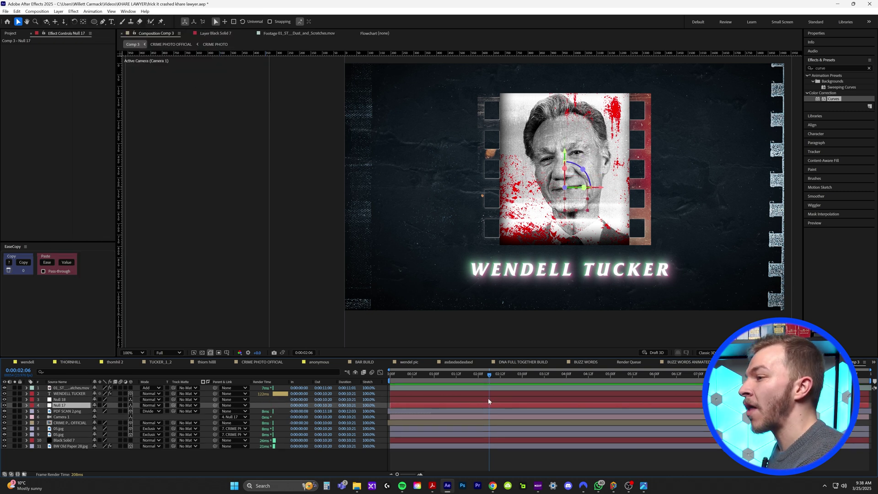
pyautogui.moveTo(475, 383); pyautogui.dragTo(460, 382)
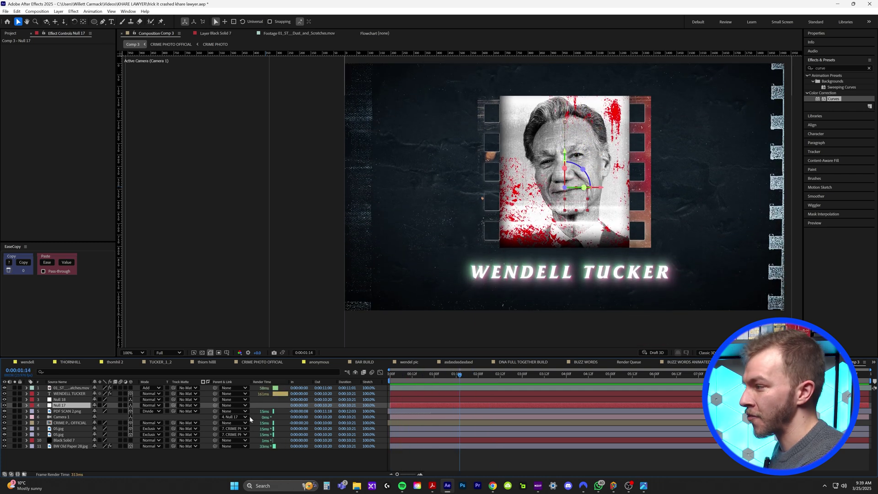
pyautogui.moveTo(214, 405); pyautogui.dragTo(60, 400)
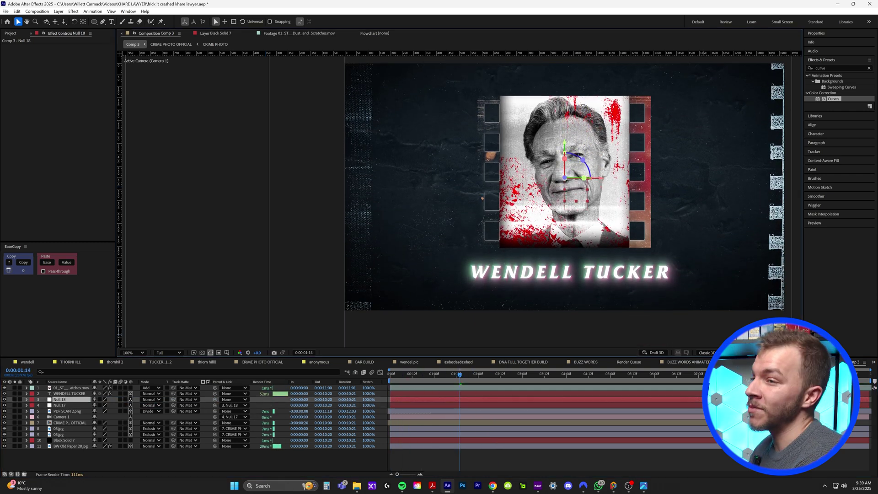
# Step: In a 2-view layout, keyframe Null 18's Position at 01:14, then raise it so the photo leaves frame
pyautogui.hotkey('ctrl', 'alt', 'shift', '2')
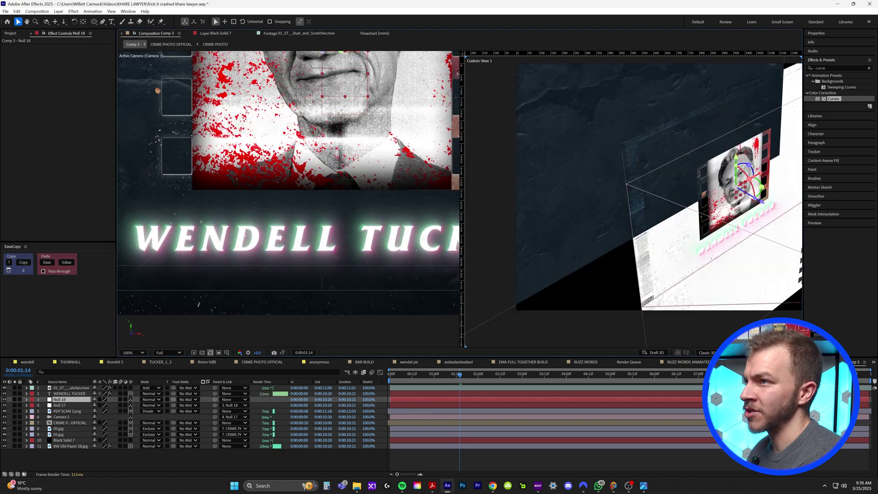
pyautogui.hotkey('shift', '/')
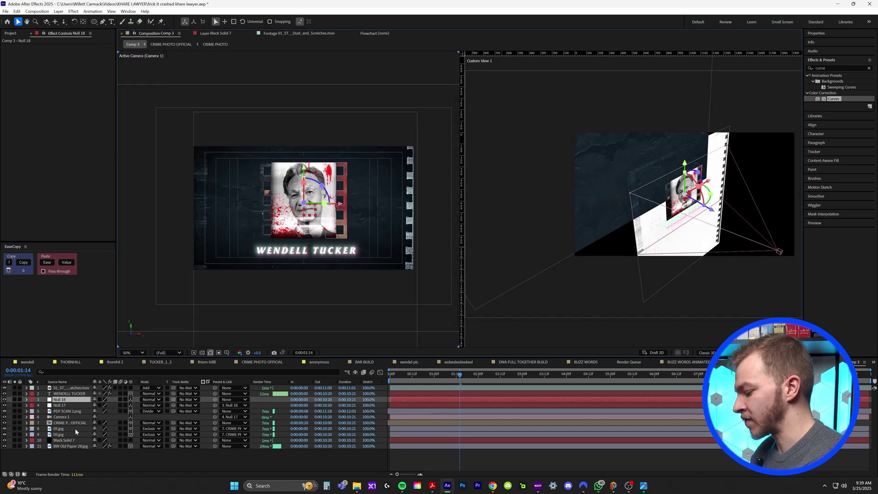
pyautogui.press('p')
pyautogui.click(44, 405)
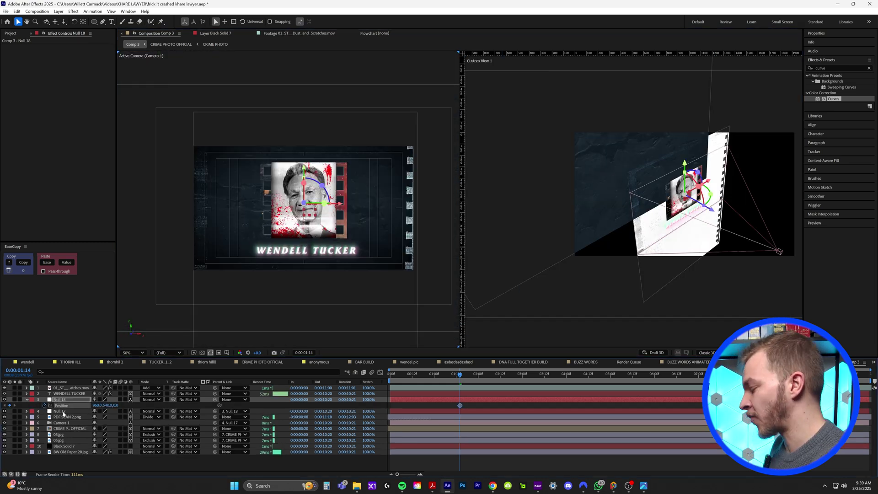
pyautogui.keyDown('ctrl'); pyautogui.click(63, 411); pyautogui.keyUp('ctrl')
pyautogui.press('p')
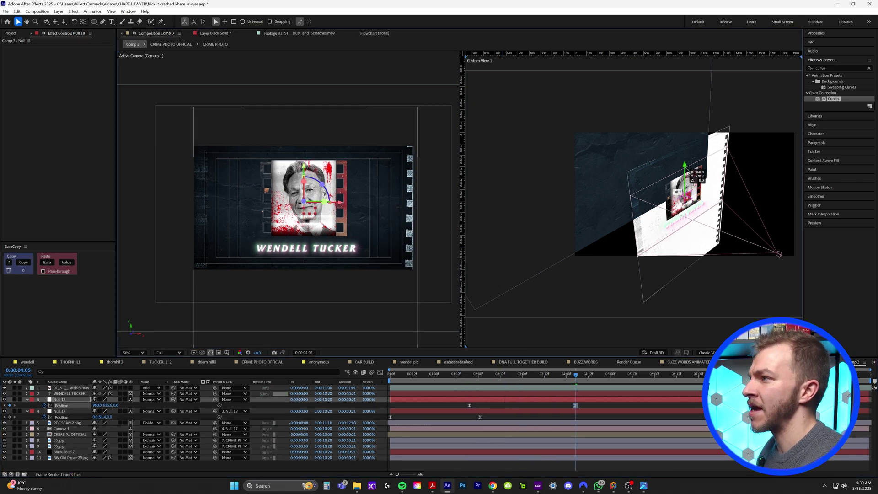
pyautogui.moveTo(576, 376); pyautogui.dragTo(544, 388)
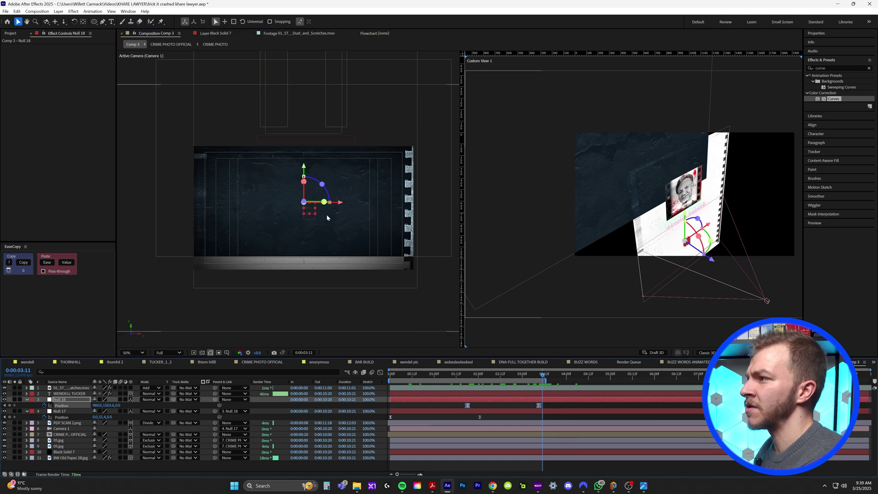
# Step: Apply CC RepeTile to BW Old Paper 28.jpg with Unfold tiling and Expand Down 1063
pyautogui.click(584, 166)
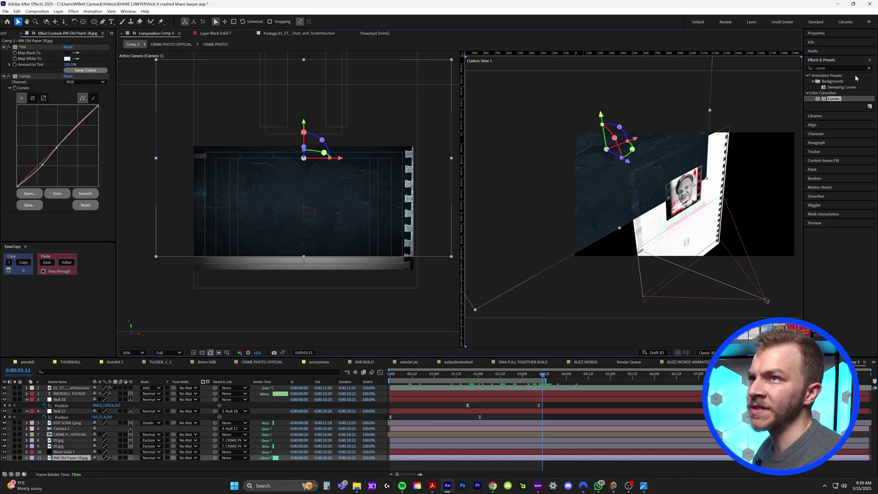
pyautogui.click(842, 68)
pyautogui.write('repe')
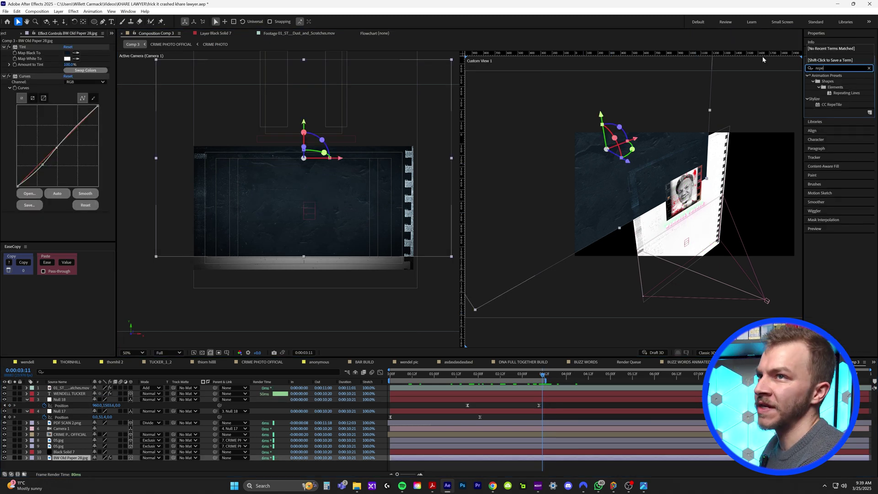
pyautogui.moveTo(832, 105); pyautogui.dragTo(475, 459)
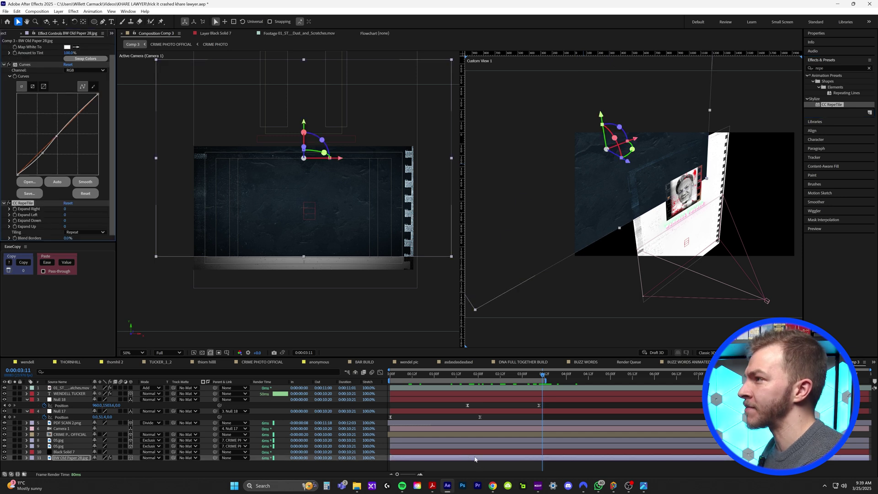
pyautogui.click(77, 232)
pyautogui.click(94, 265)
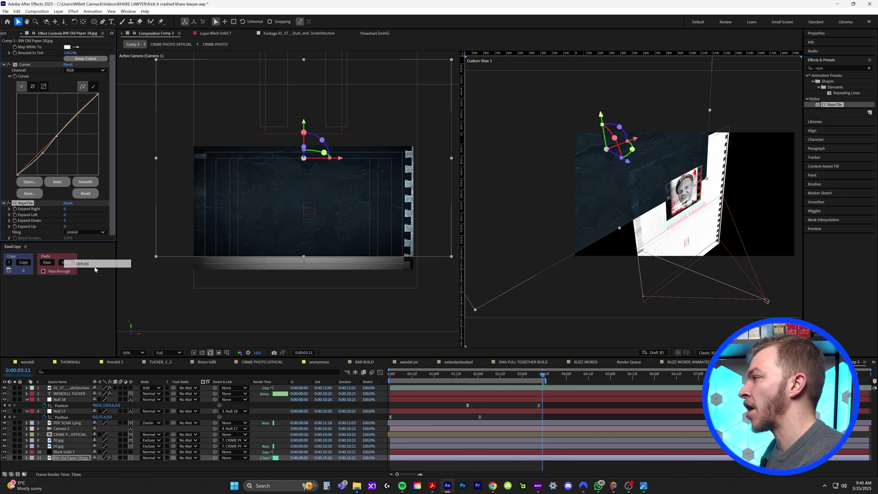
pyautogui.moveTo(66, 221); pyautogui.dragTo(459, 251)
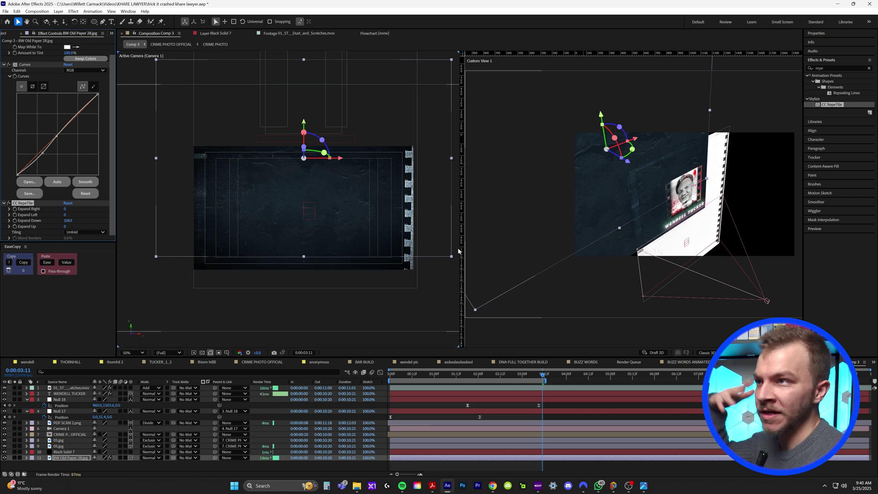
pyautogui.press('space')
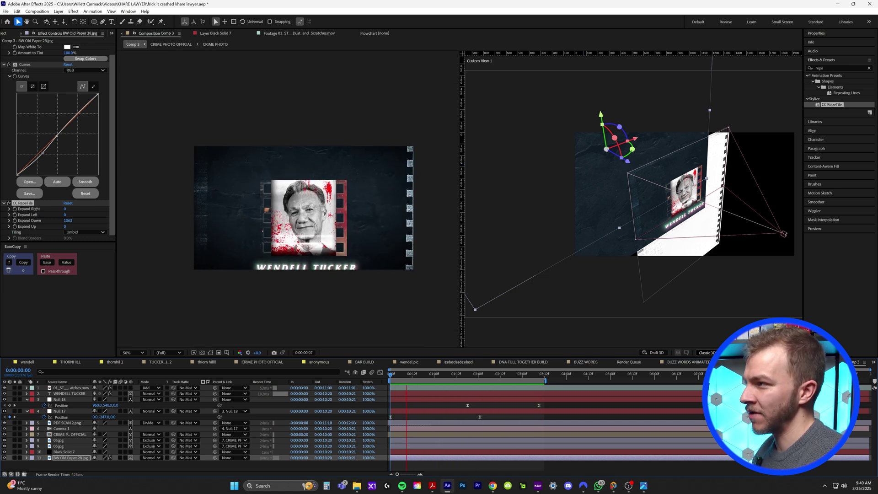
# Step: Toggle solo on CRIME PHOTO OFFICIAL, then open it and its nested CRIME PHOTO precomp
pyautogui.press('space')
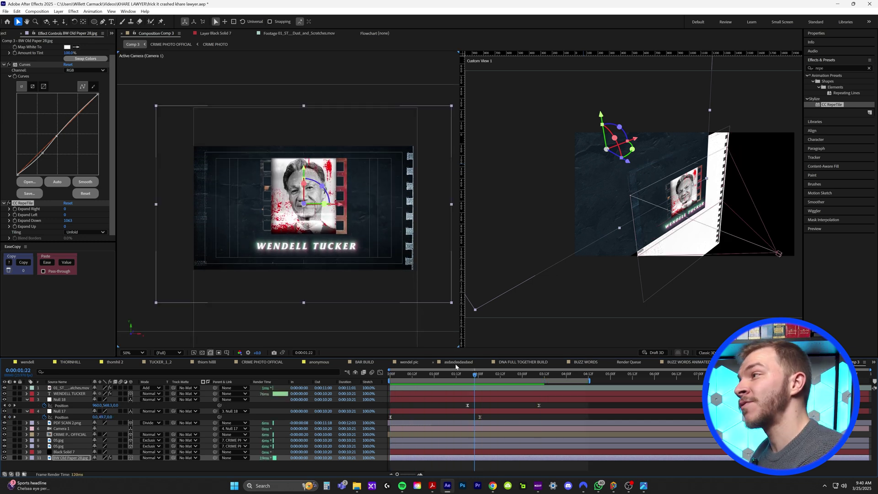
pyautogui.click(69, 430)
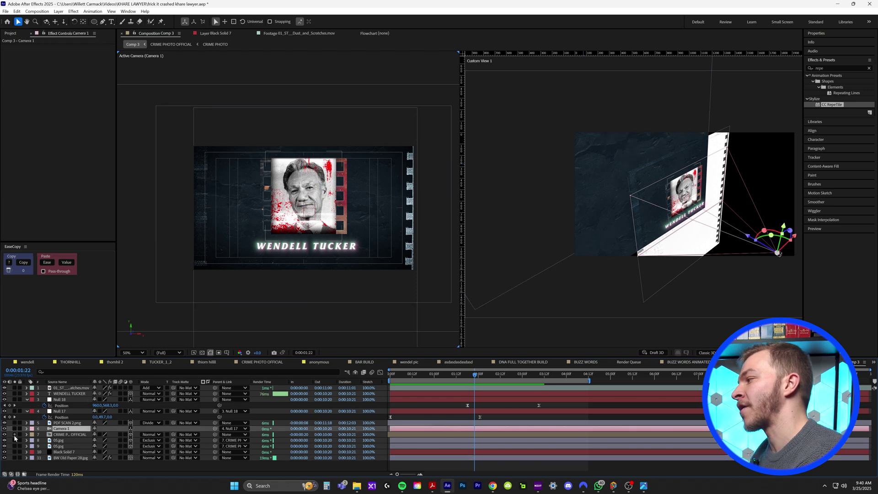
pyautogui.click(14, 435)
pyautogui.click(14, 435)
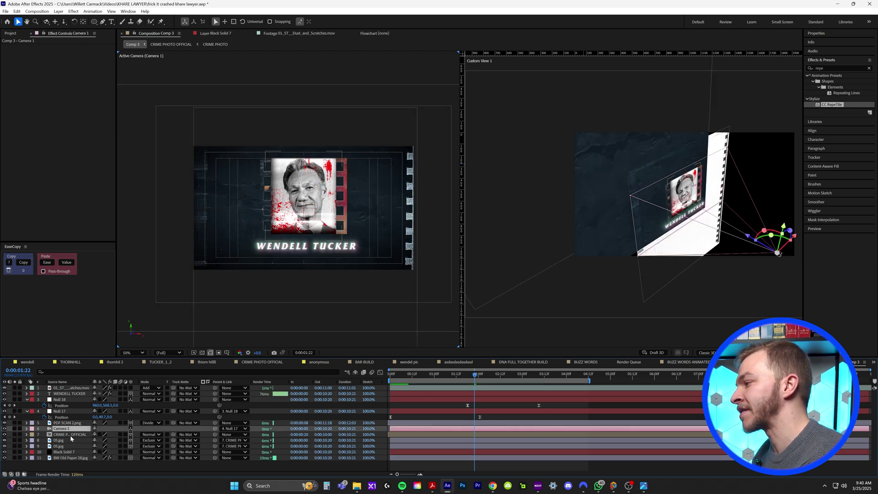
pyautogui.doubleClick(70, 435)
pyautogui.doubleClick(71, 391)
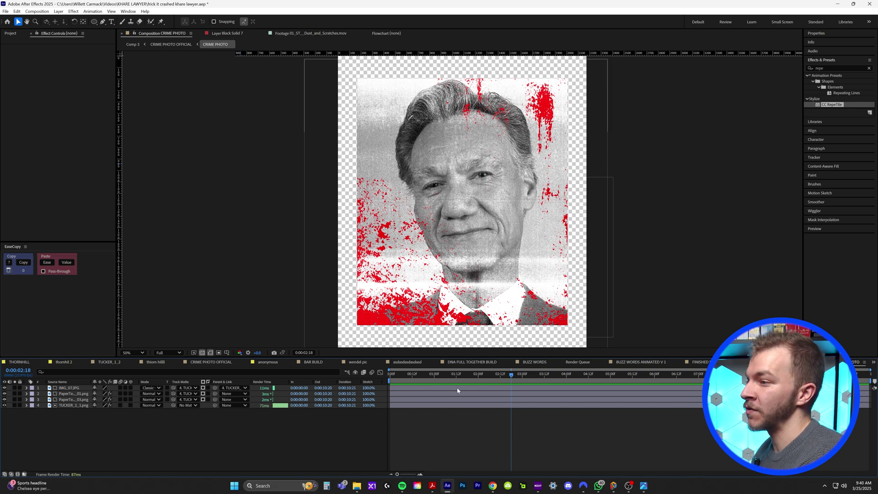
pyautogui.moveTo(511, 374); pyautogui.dragTo(431, 374)
# Step: Reveal CRIME PHOTO in the Project panel, duplicate it and open CRIME PHOTO 2
pyautogui.click(865, 362)
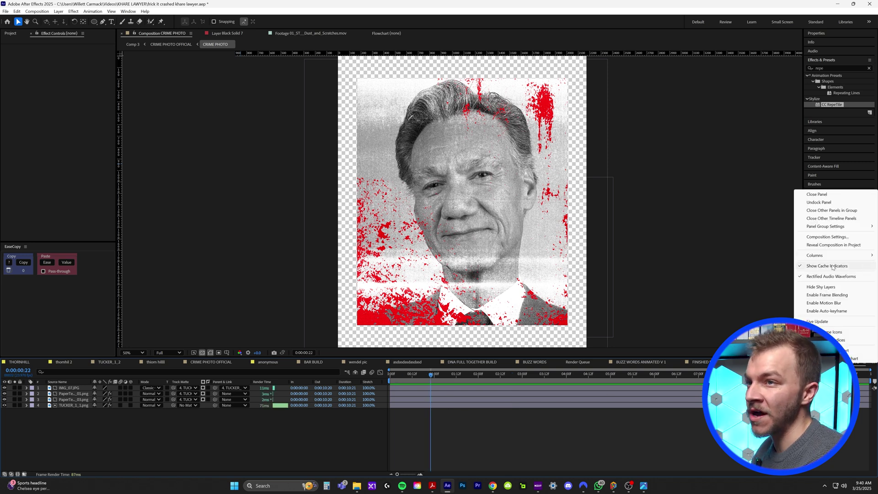
pyautogui.click(819, 245)
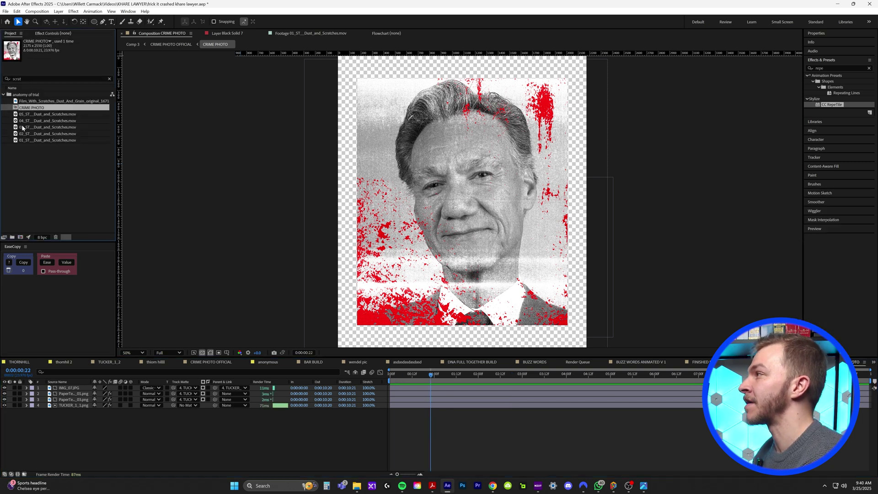
pyautogui.hotkey('ctrl', 'd')
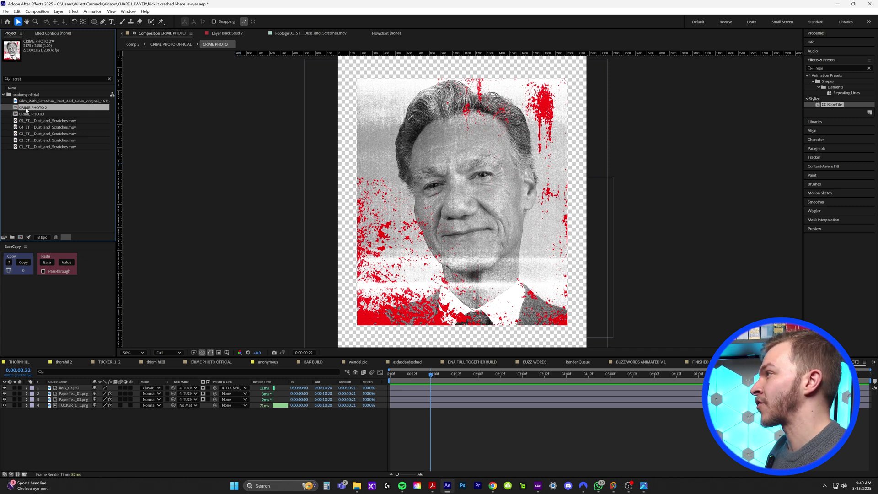
pyautogui.doubleClick(26, 110)
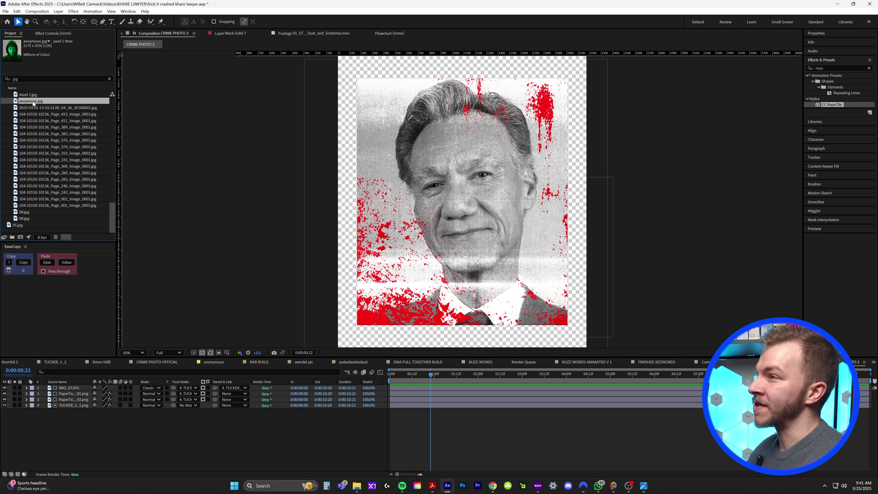
pyautogui.click(16, 405)
pyautogui.click(63, 407)
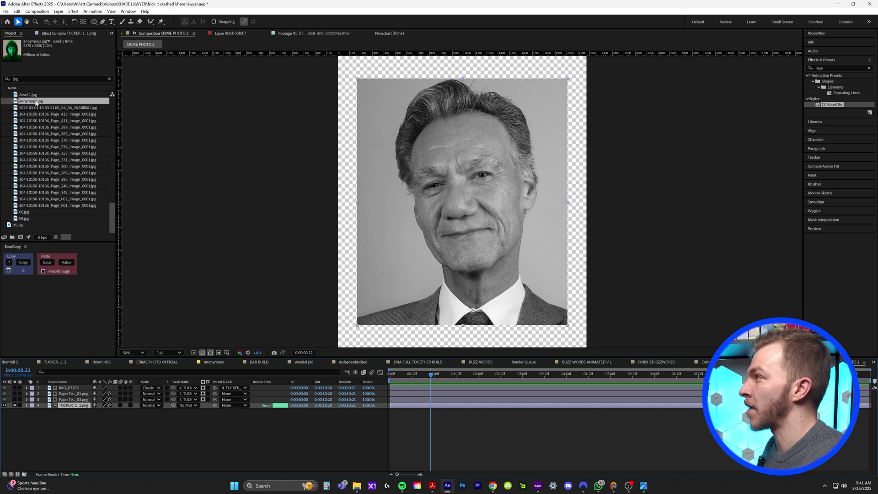
pyautogui.moveTo(36, 102); pyautogui.dragTo(72, 406)
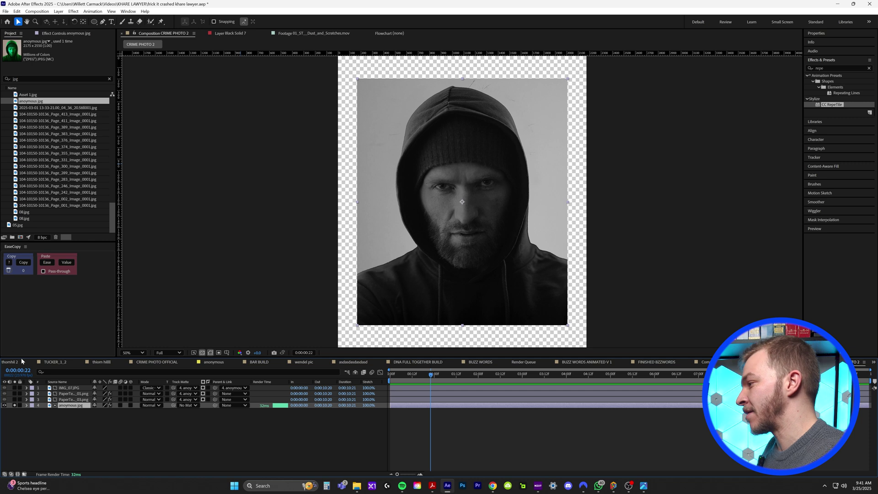
pyautogui.click(14, 406)
# Step: Move the IMG_07.JPG glitch streak upward across the hooded man's eyes
pyautogui.click(429, 375)
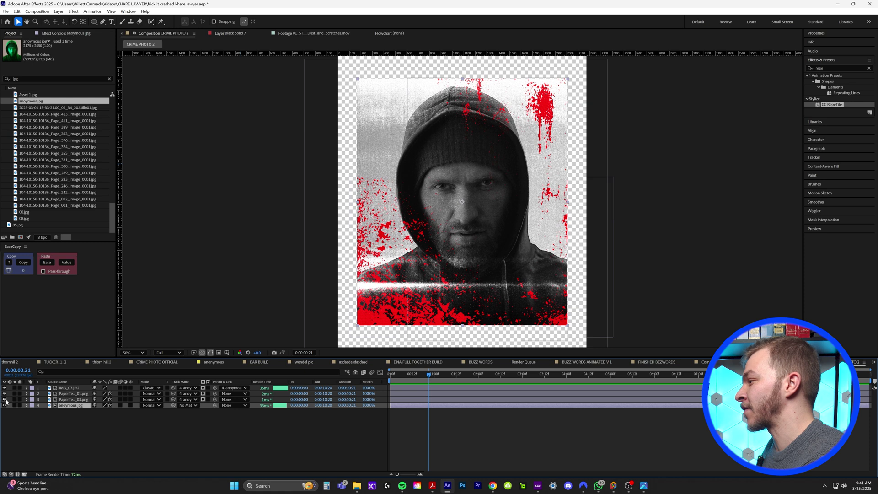
pyautogui.press('pageup')
pyautogui.press('pageup')
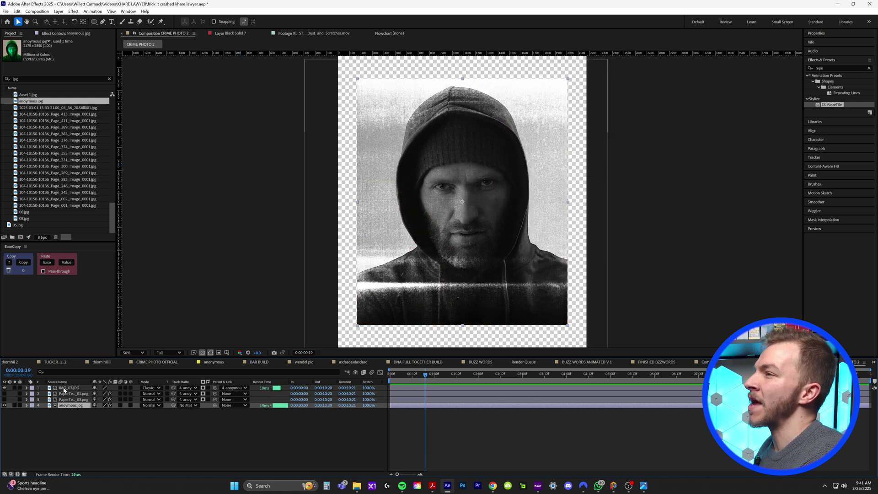
pyautogui.click(64, 388)
pyautogui.moveTo(479, 307); pyautogui.dragTo(479, 204)
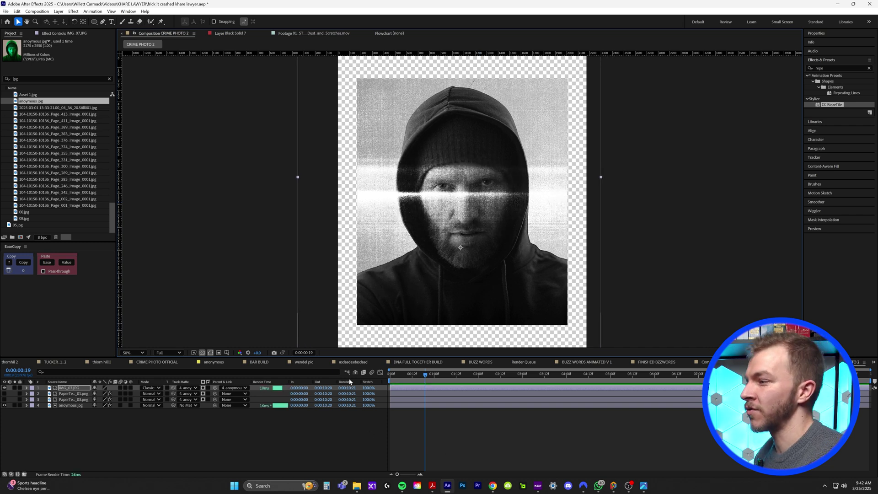
pyautogui.press('Tab')
pyautogui.click(874, 363)
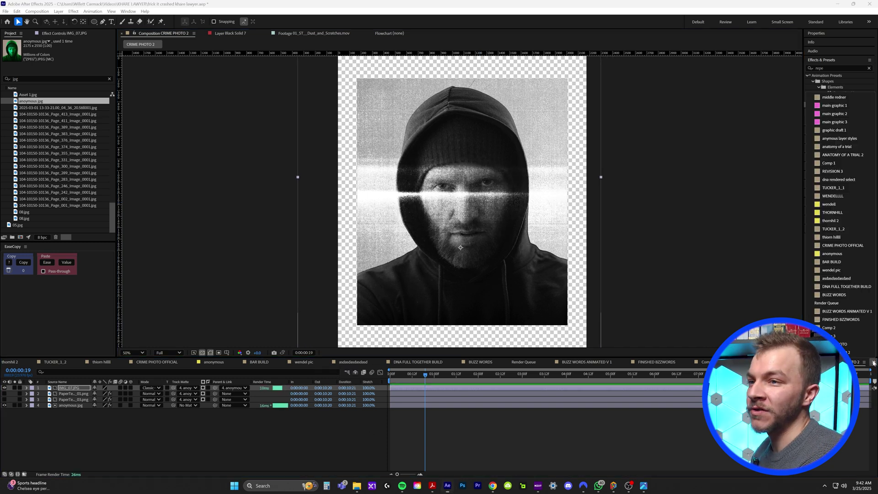
# Step: In Comp 3, add CRIME PHOTO 2 as a layer scaled to 31% and preview the pan to it
pyautogui.click(852, 346)
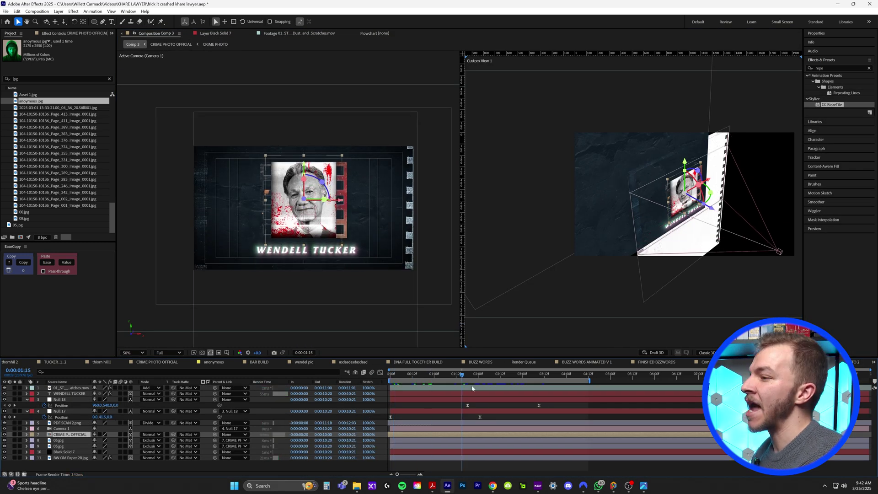
pyautogui.press('space')
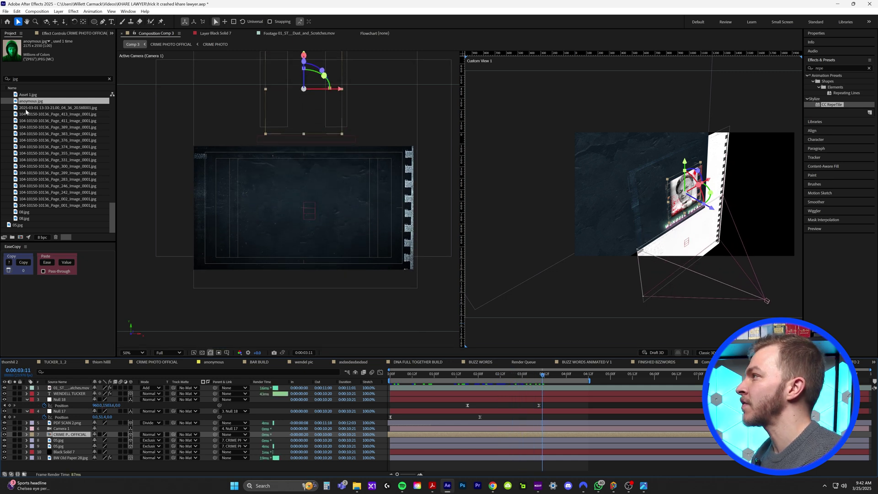
pyautogui.hotkey('ctrl', 'f')
pyautogui.write('crime phot')
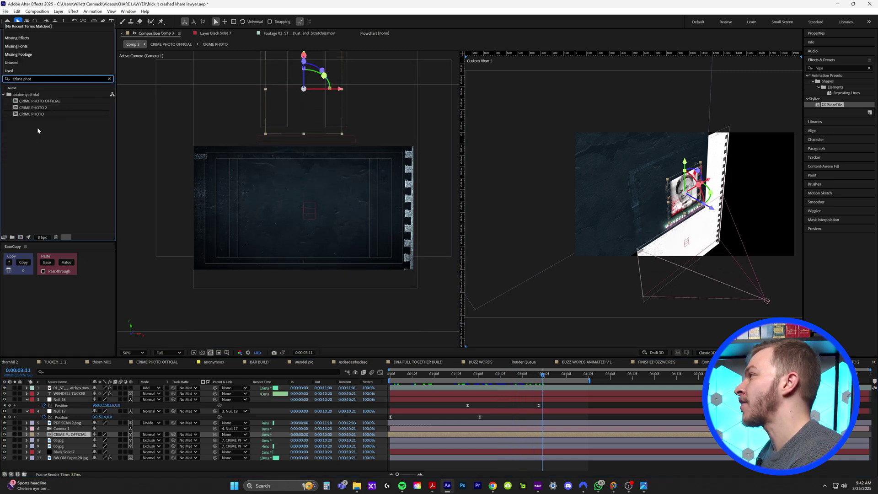
pyautogui.click(32, 108)
pyautogui.moveTo(32, 108); pyautogui.dragTo(463, 392)
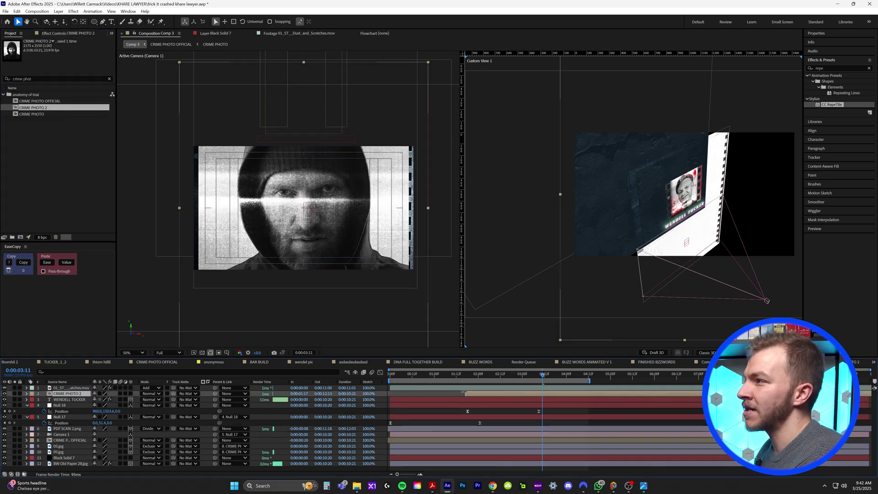
pyautogui.click(130, 394)
pyautogui.press('s')
pyautogui.moveTo(105, 399); pyautogui.dragTo(531, 339)
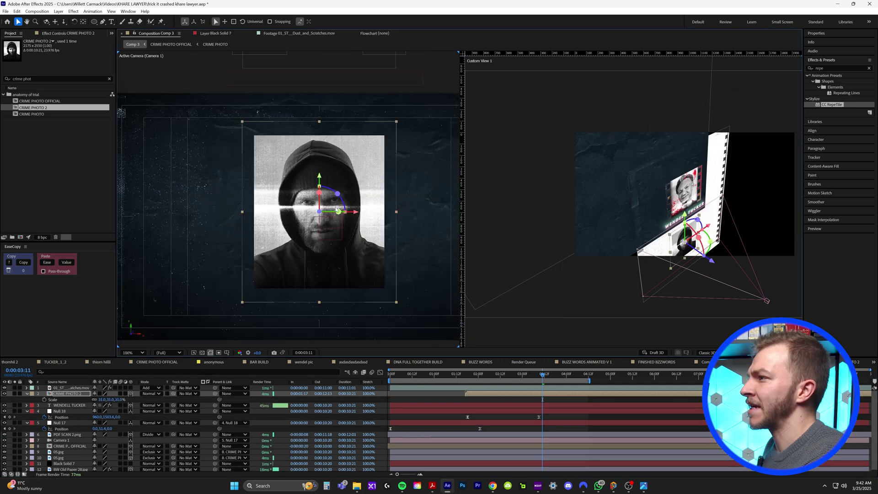
pyautogui.moveTo(481, 380); pyautogui.dragTo(452, 376)
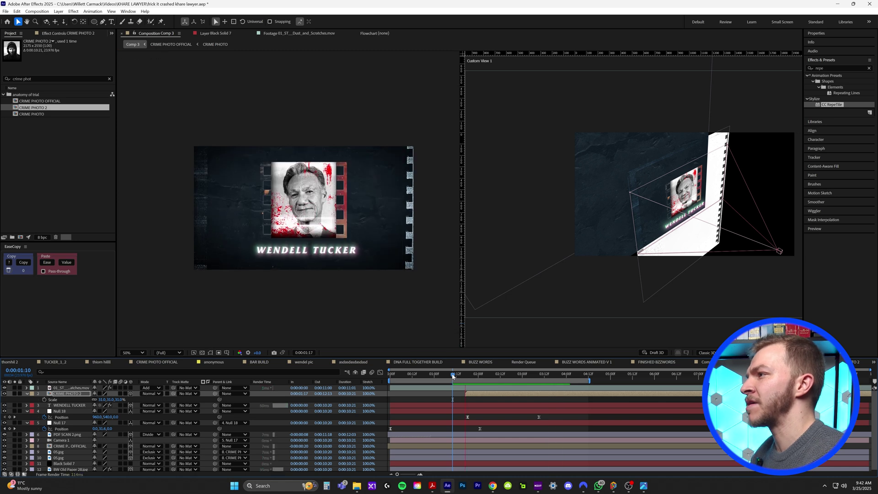
pyautogui.press('space')
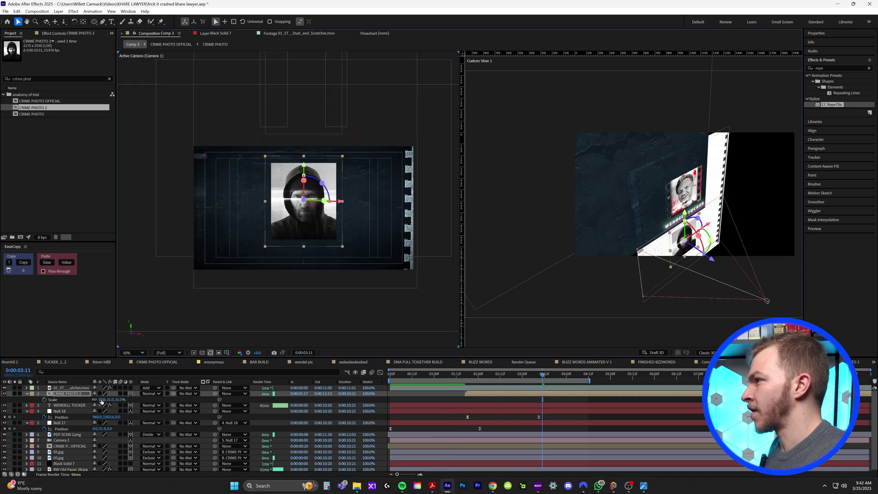
pyautogui.moveTo(109, 400); pyautogui.dragTo(106, 400)
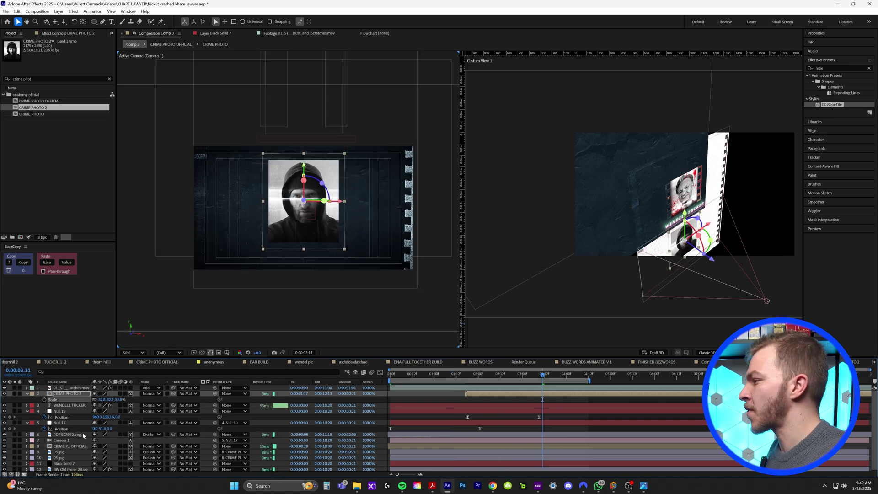
pyautogui.click(66, 405)
pyautogui.hotkey('ctrl', 'd')
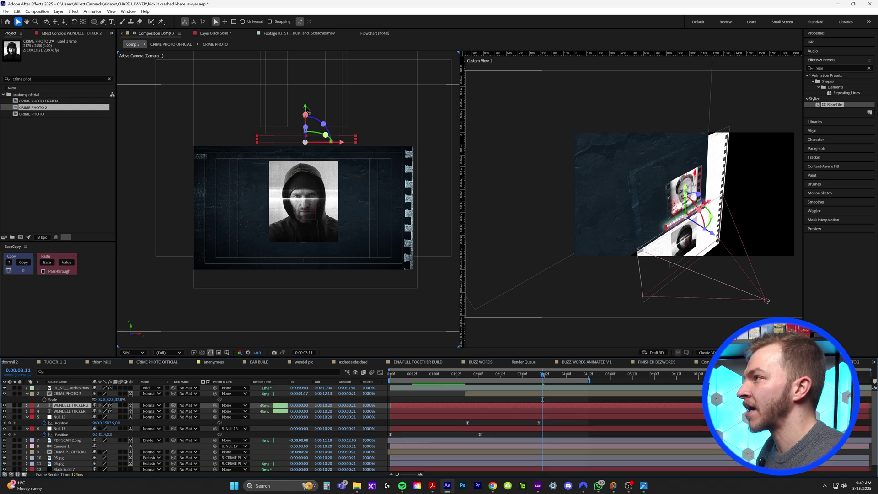
pyautogui.moveTo(308, 110); pyautogui.dragTo(311, 198)
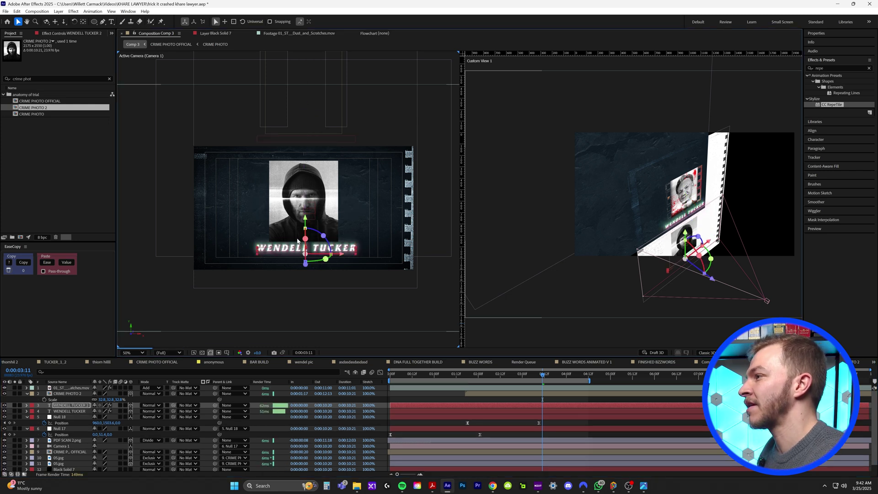
pyautogui.hotkey('ctrl', 't')
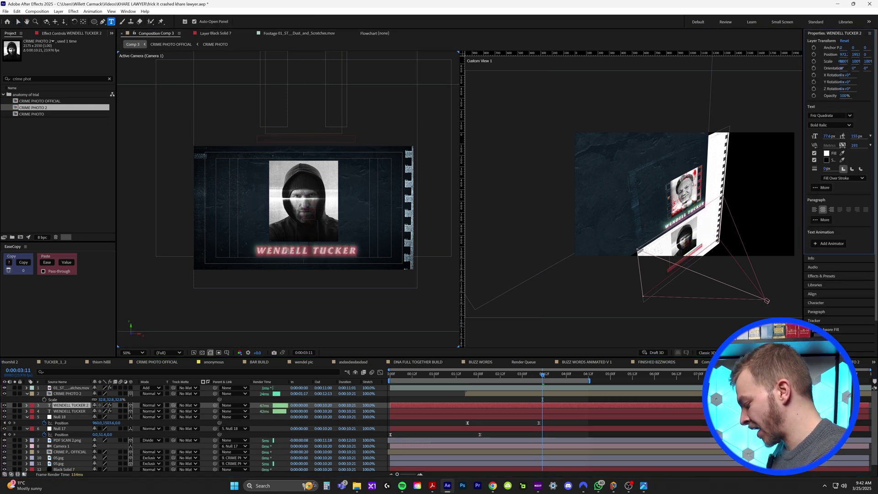
pyautogui.write('GUY')
pyautogui.press('Escape')
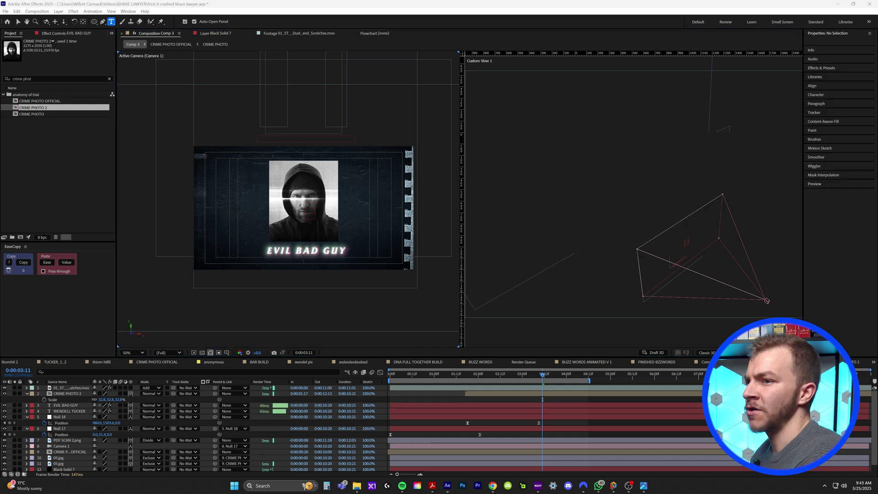
# Step: Switch to a single full-width camera view and preview the sequence from 0:00:00:20
pyautogui.hotkey('ctrl', 'alt', 'shift', 'n')
pyautogui.press('F12')
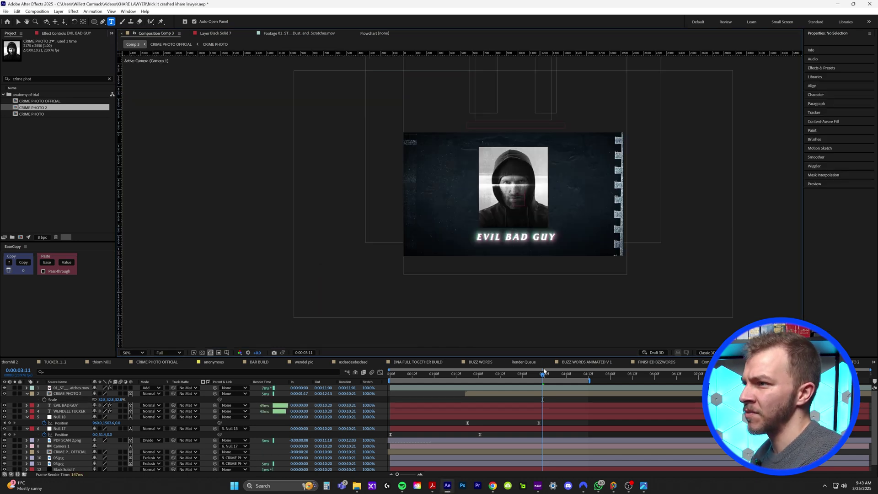
pyautogui.moveTo(493, 378); pyautogui.dragTo(427, 378)
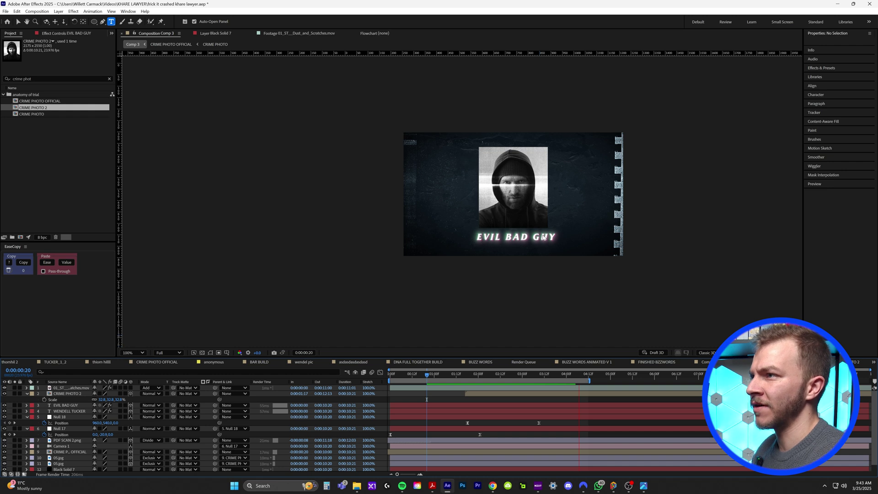
pyautogui.press('space')
pyautogui.click(68, 463)
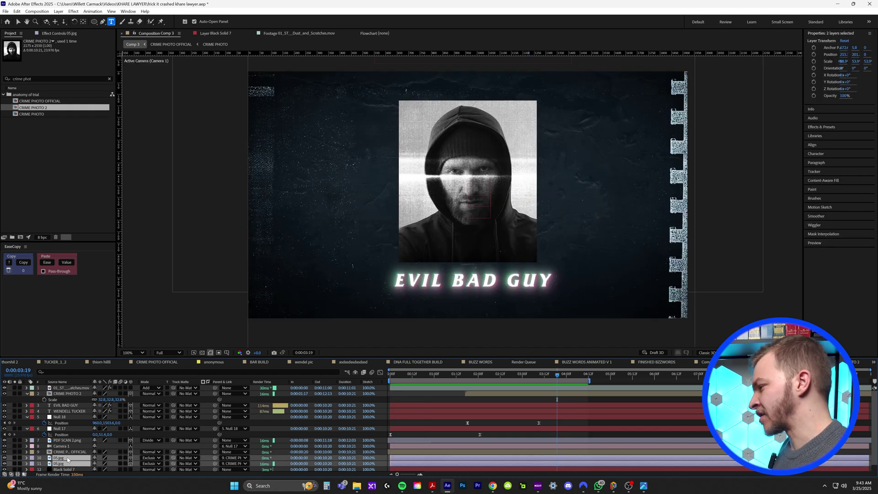
# Step: Duplicate the 05.jpg film-strip border layers to frame the hooded CRIME PHOTO 2
pyautogui.hotkey('ctrl', 'd')
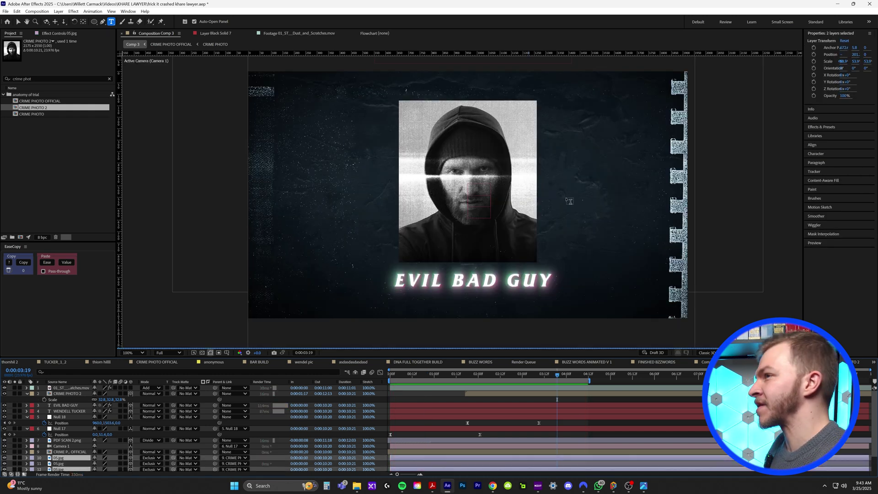
pyautogui.press(',')
pyautogui.press('v')
pyautogui.press(',')
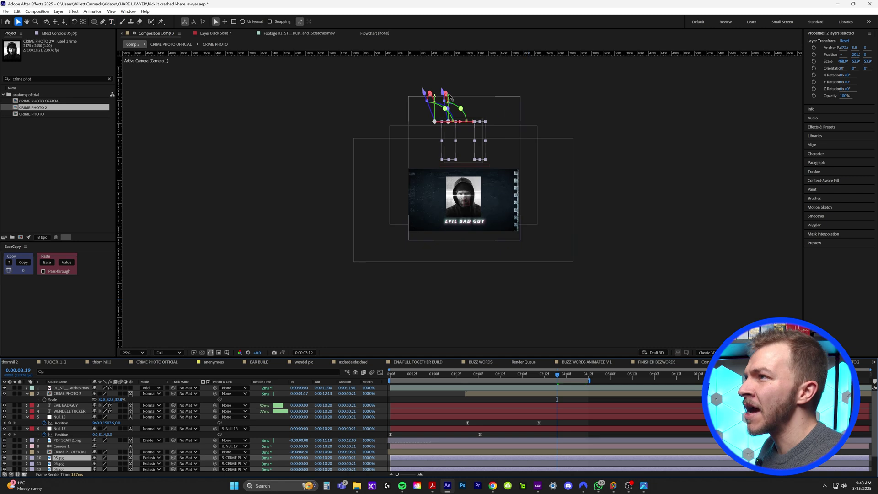
pyautogui.press('.')
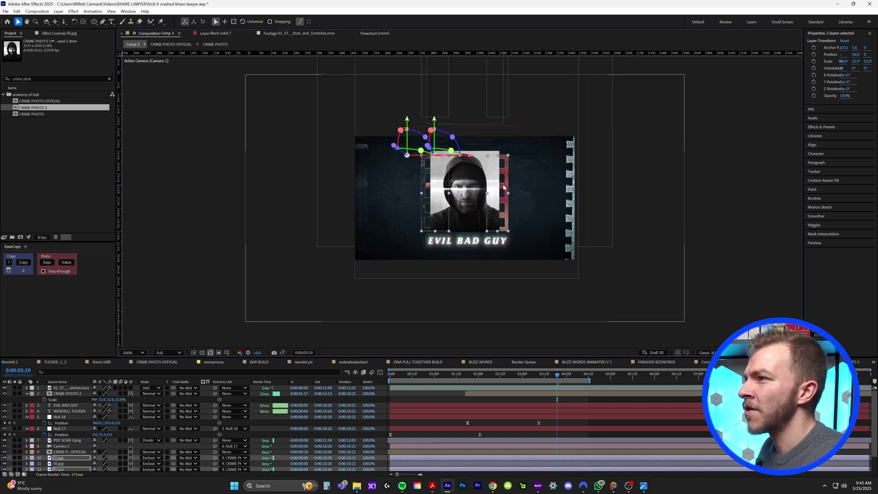
pyautogui.press('.')
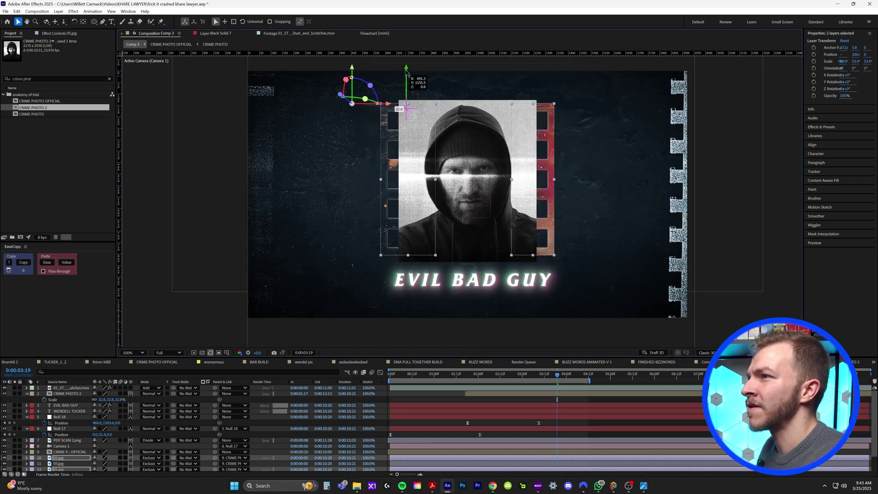
# Step: Move Null 18's second Position keyframe to about 3:19 and replay the pan
pyautogui.click(467, 143)
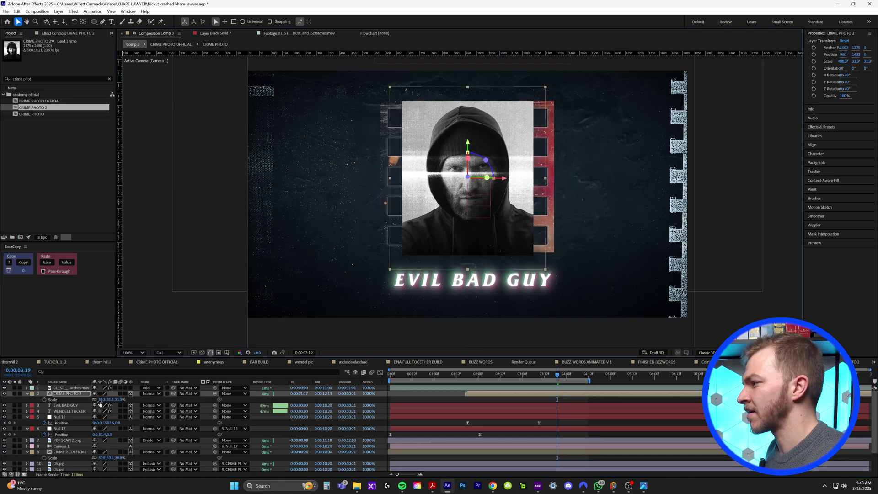
pyautogui.moveTo(539, 422); pyautogui.dragTo(557, 422)
pyautogui.press('space')
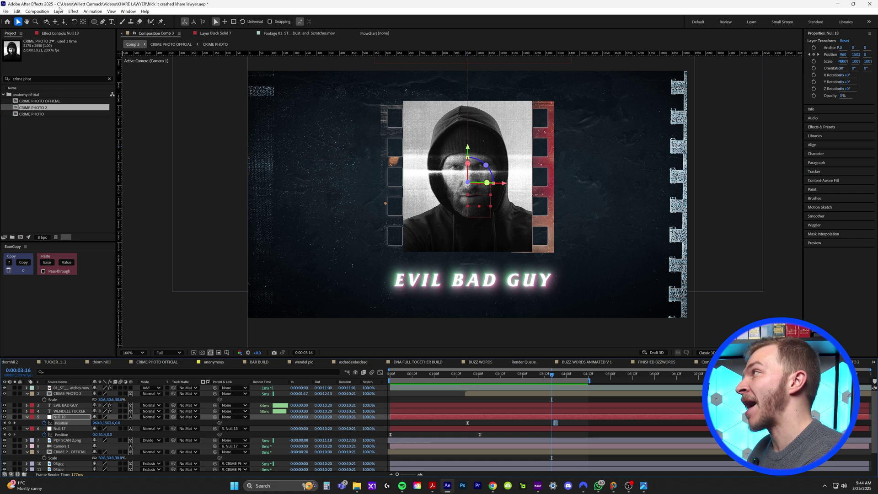
# Step: Change Comp 3's frame rate to 15 fps and preview it from the beginning
pyautogui.hotkey('ctrl', 'k')
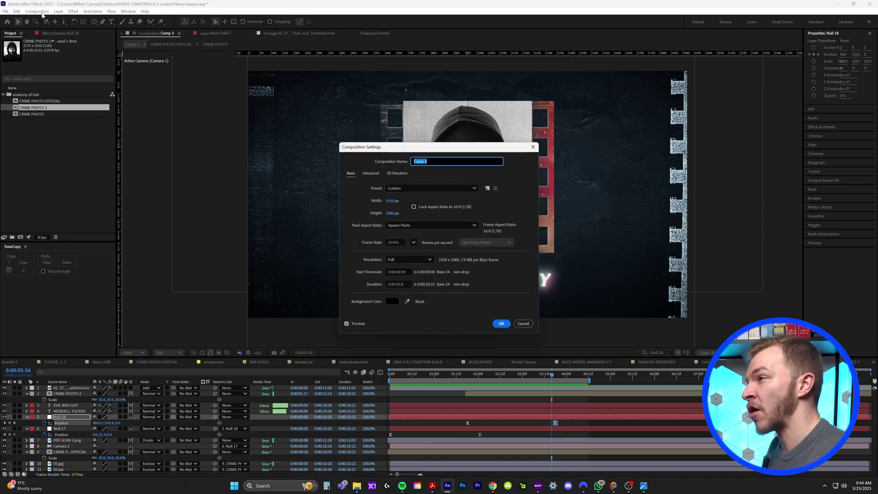
pyautogui.click(414, 242)
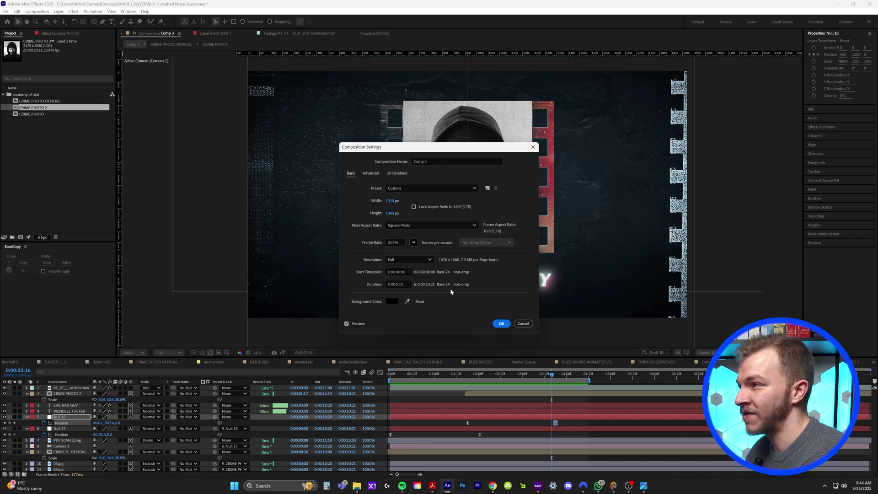
pyautogui.click(502, 324)
pyautogui.click(390, 375)
pyautogui.press('space')
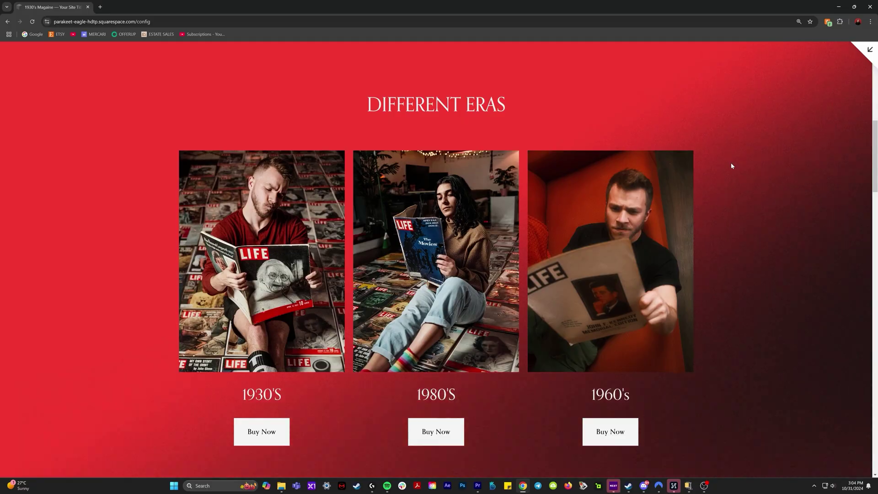
# Step: Make the vintage magazine site's hero heading red, then scroll further down the page
pyautogui.scroll(-8, 731, 162)
pyautogui.scroll(-6, 732, 166)
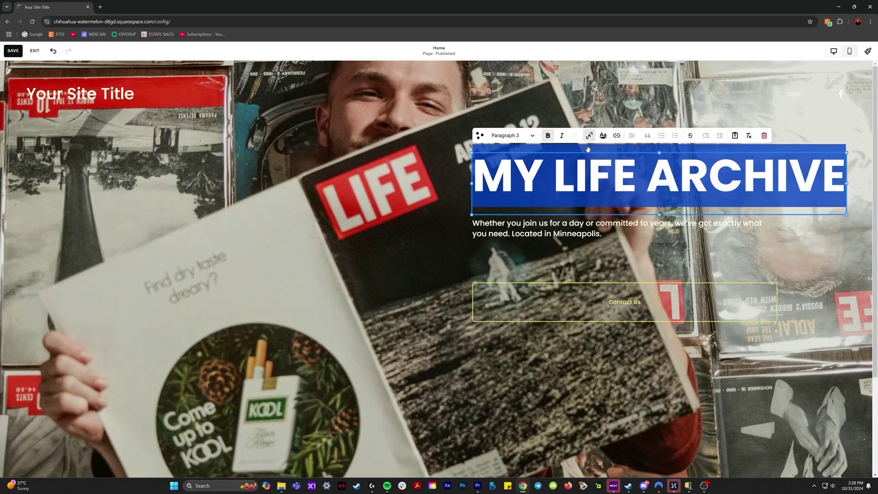
pyautogui.click(576, 135)
pyautogui.click(590, 181)
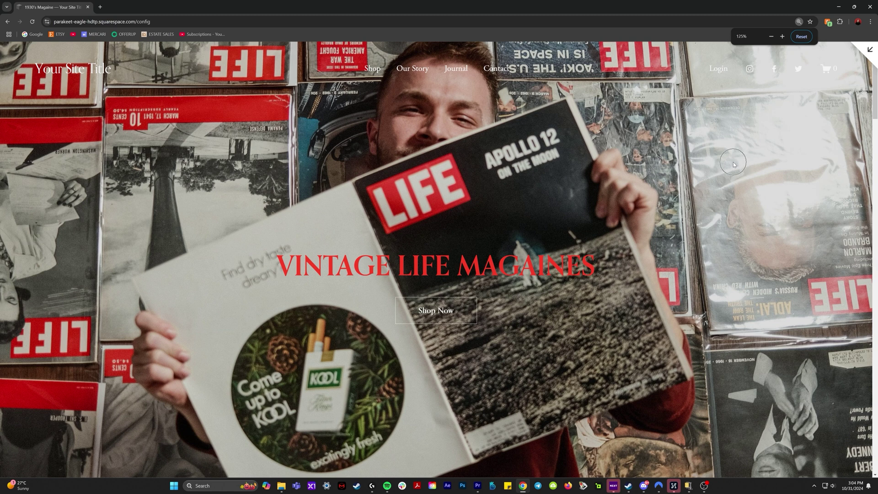
pyautogui.scroll(-6, 731, 163)
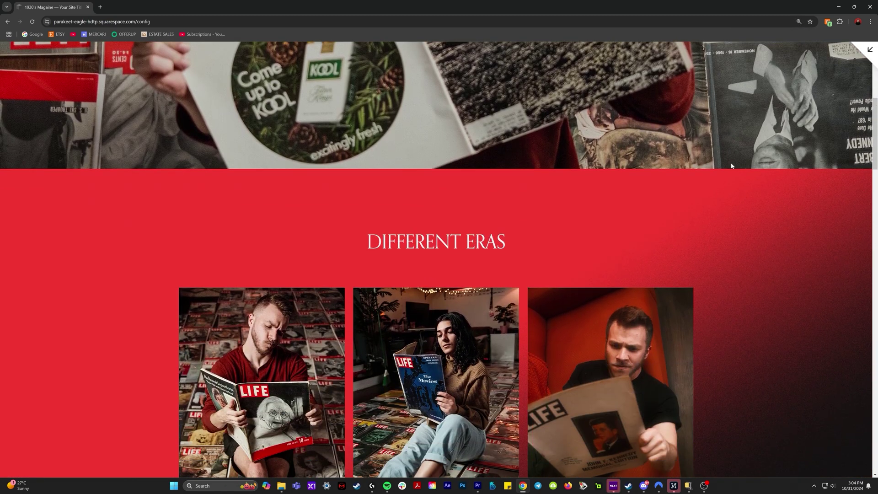
pyautogui.scroll(-3, 731, 164)
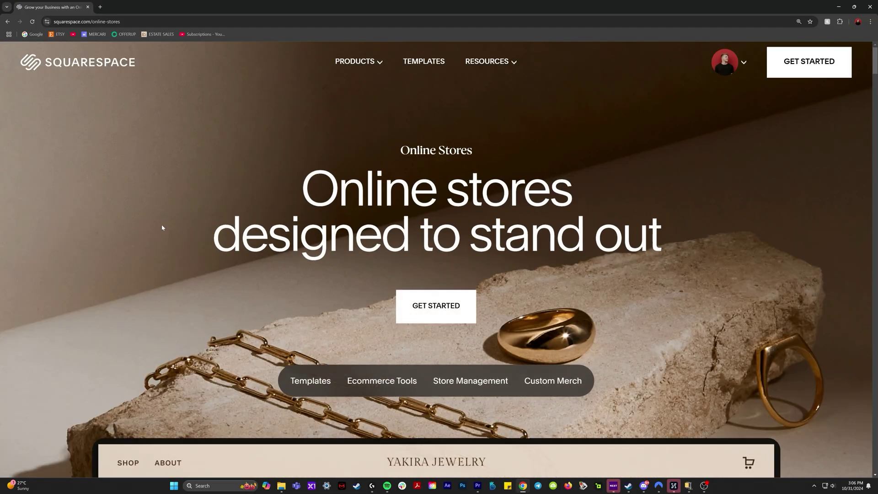
# Step: Scroll the Invoicing page down and highlight the 'Flexible payment options' heading
pyautogui.scroll(-7, 755, 318)
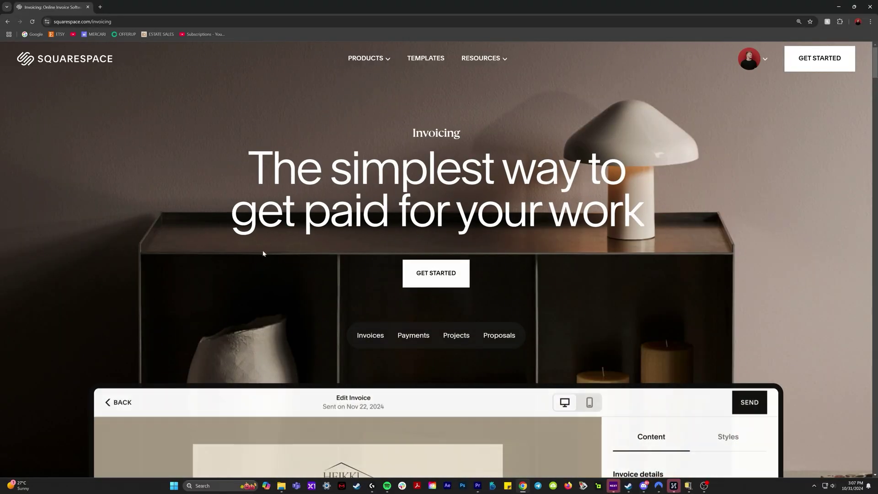
pyautogui.scroll(-3, 231, 305)
pyautogui.moveTo(59, 55); pyautogui.dragTo(359, 55)
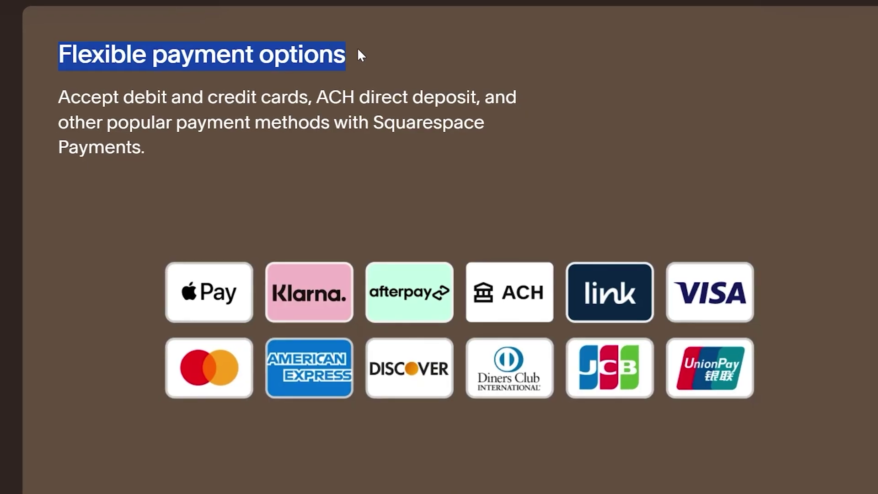